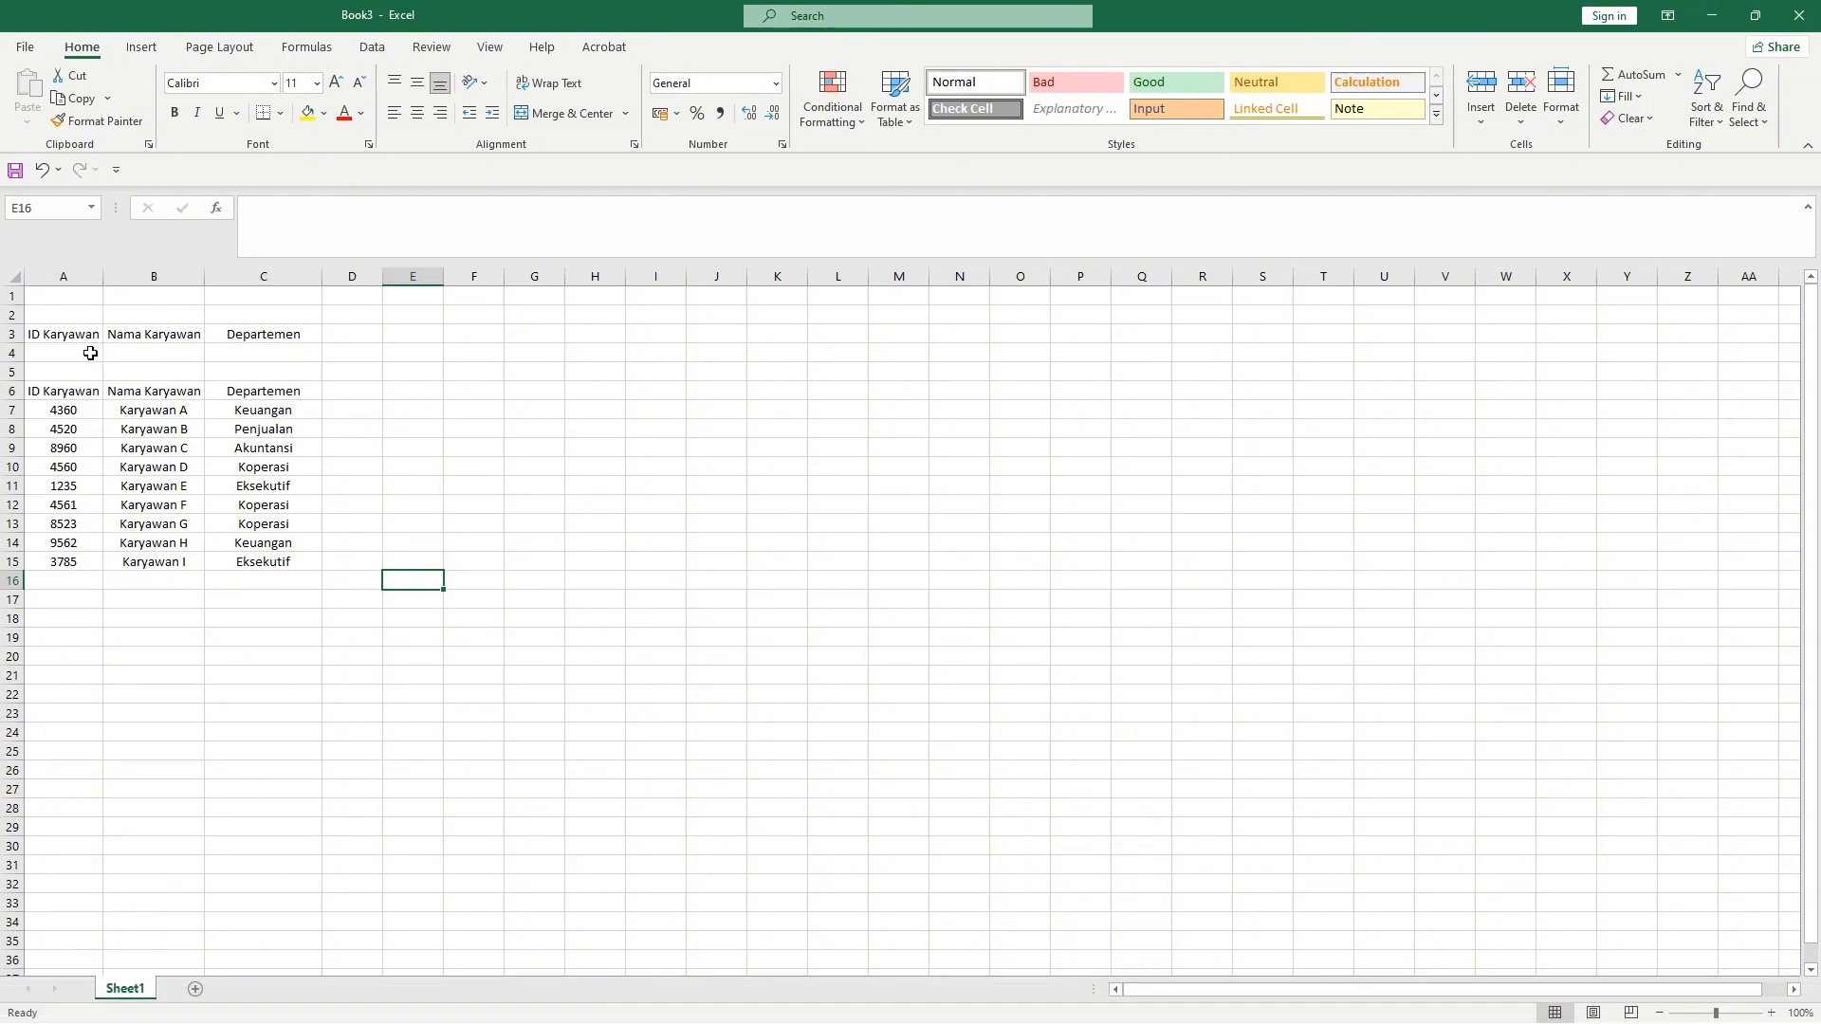
Enter =XLOOKUP(A4;A7:A15;B7:B15) in cell B4 to return the employee name for the ID in A4
left_click(131, 352)
type("=xlookup")
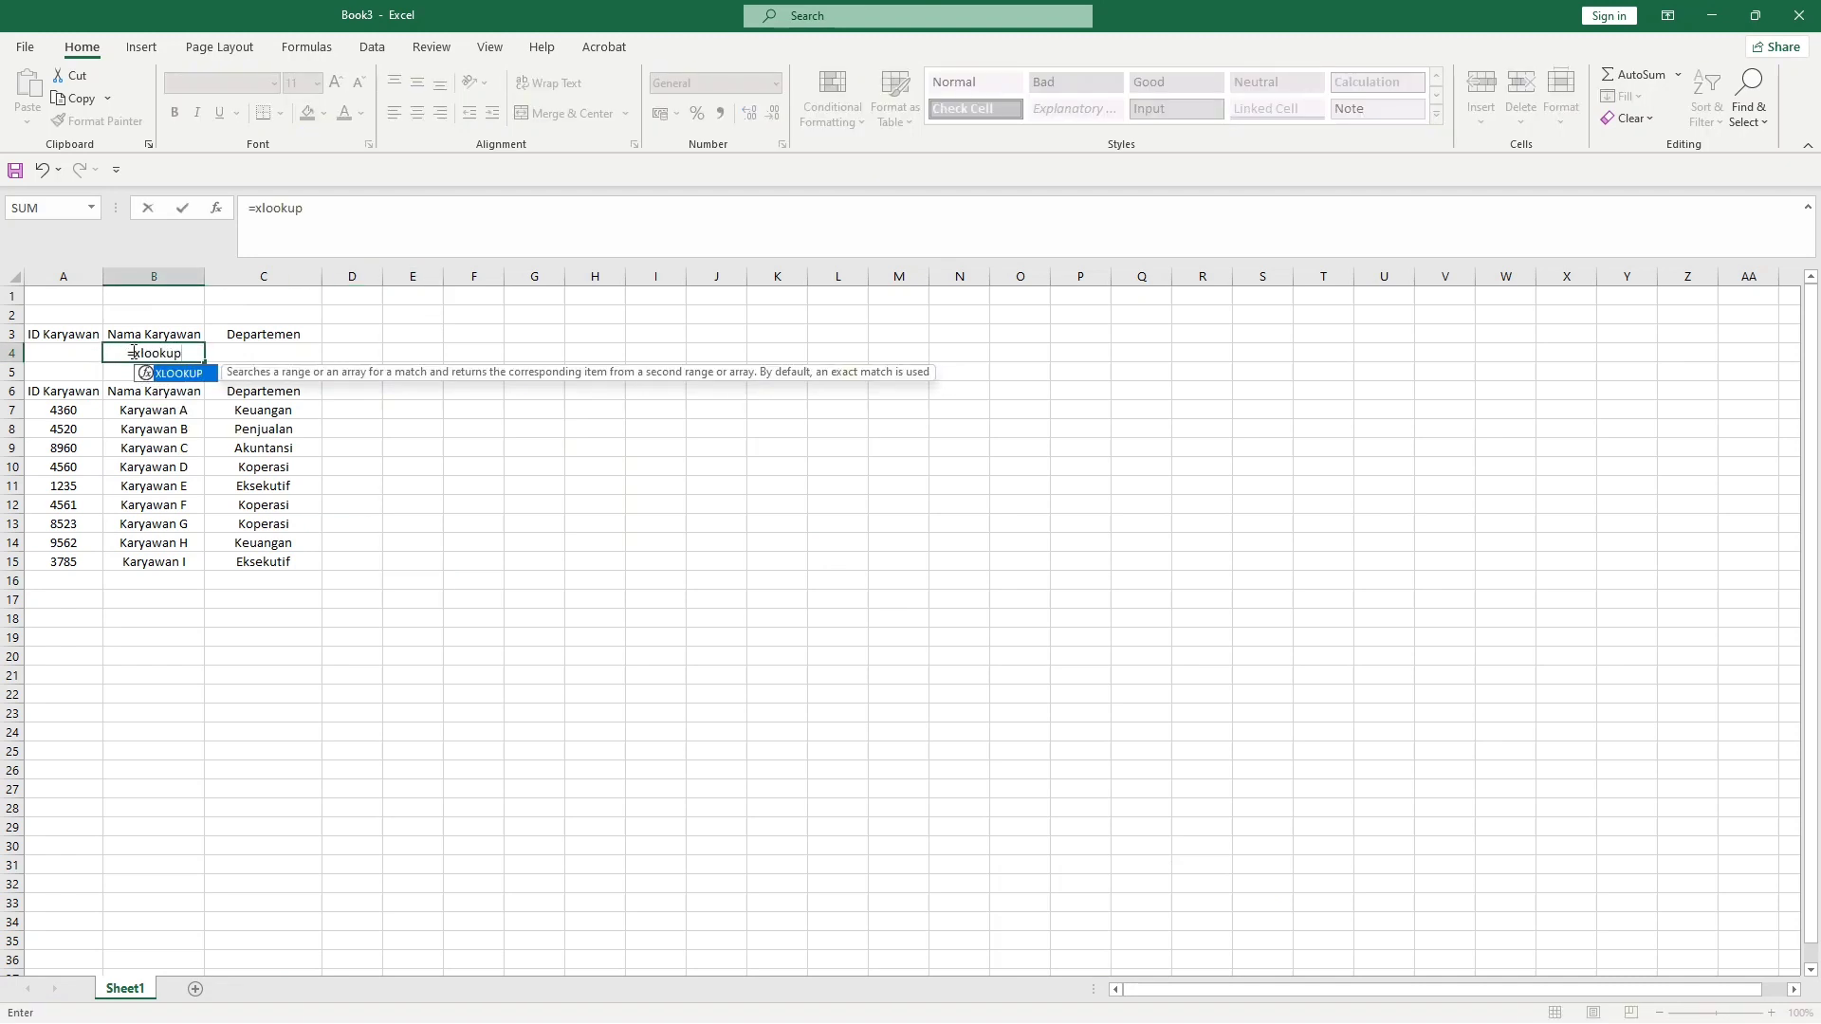
type("(")
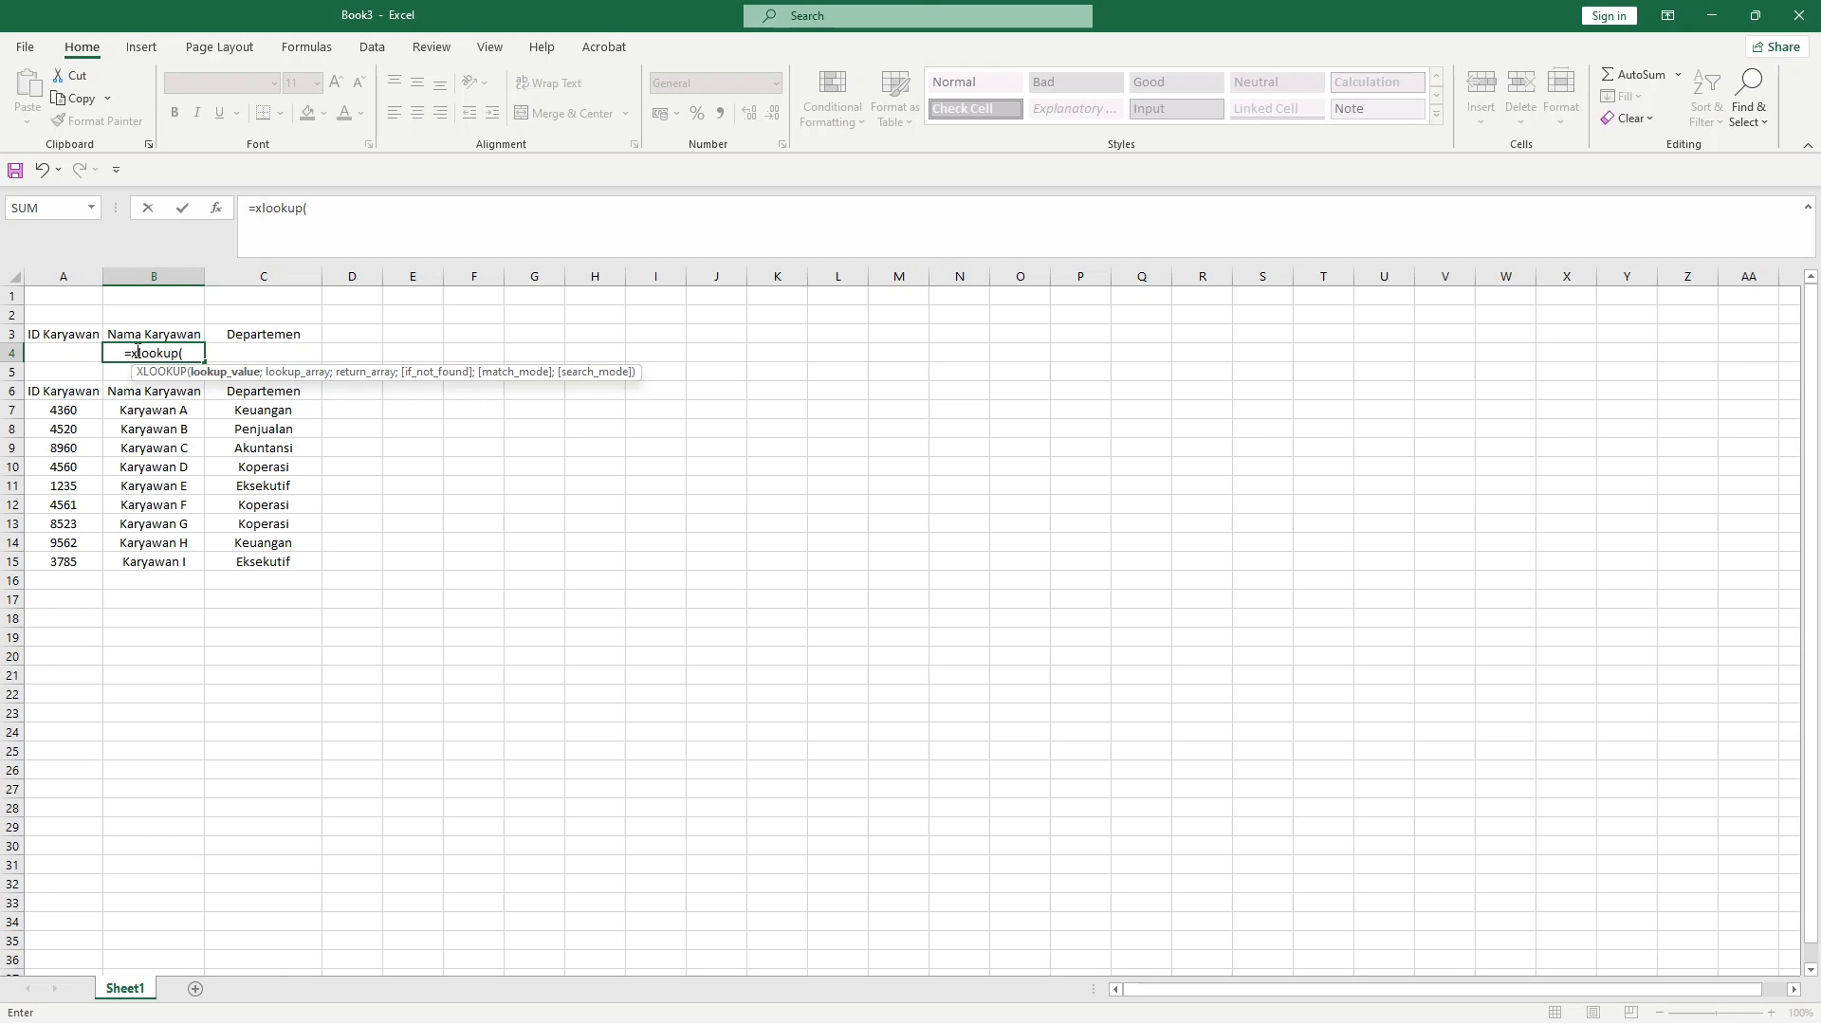
left_click(60, 356)
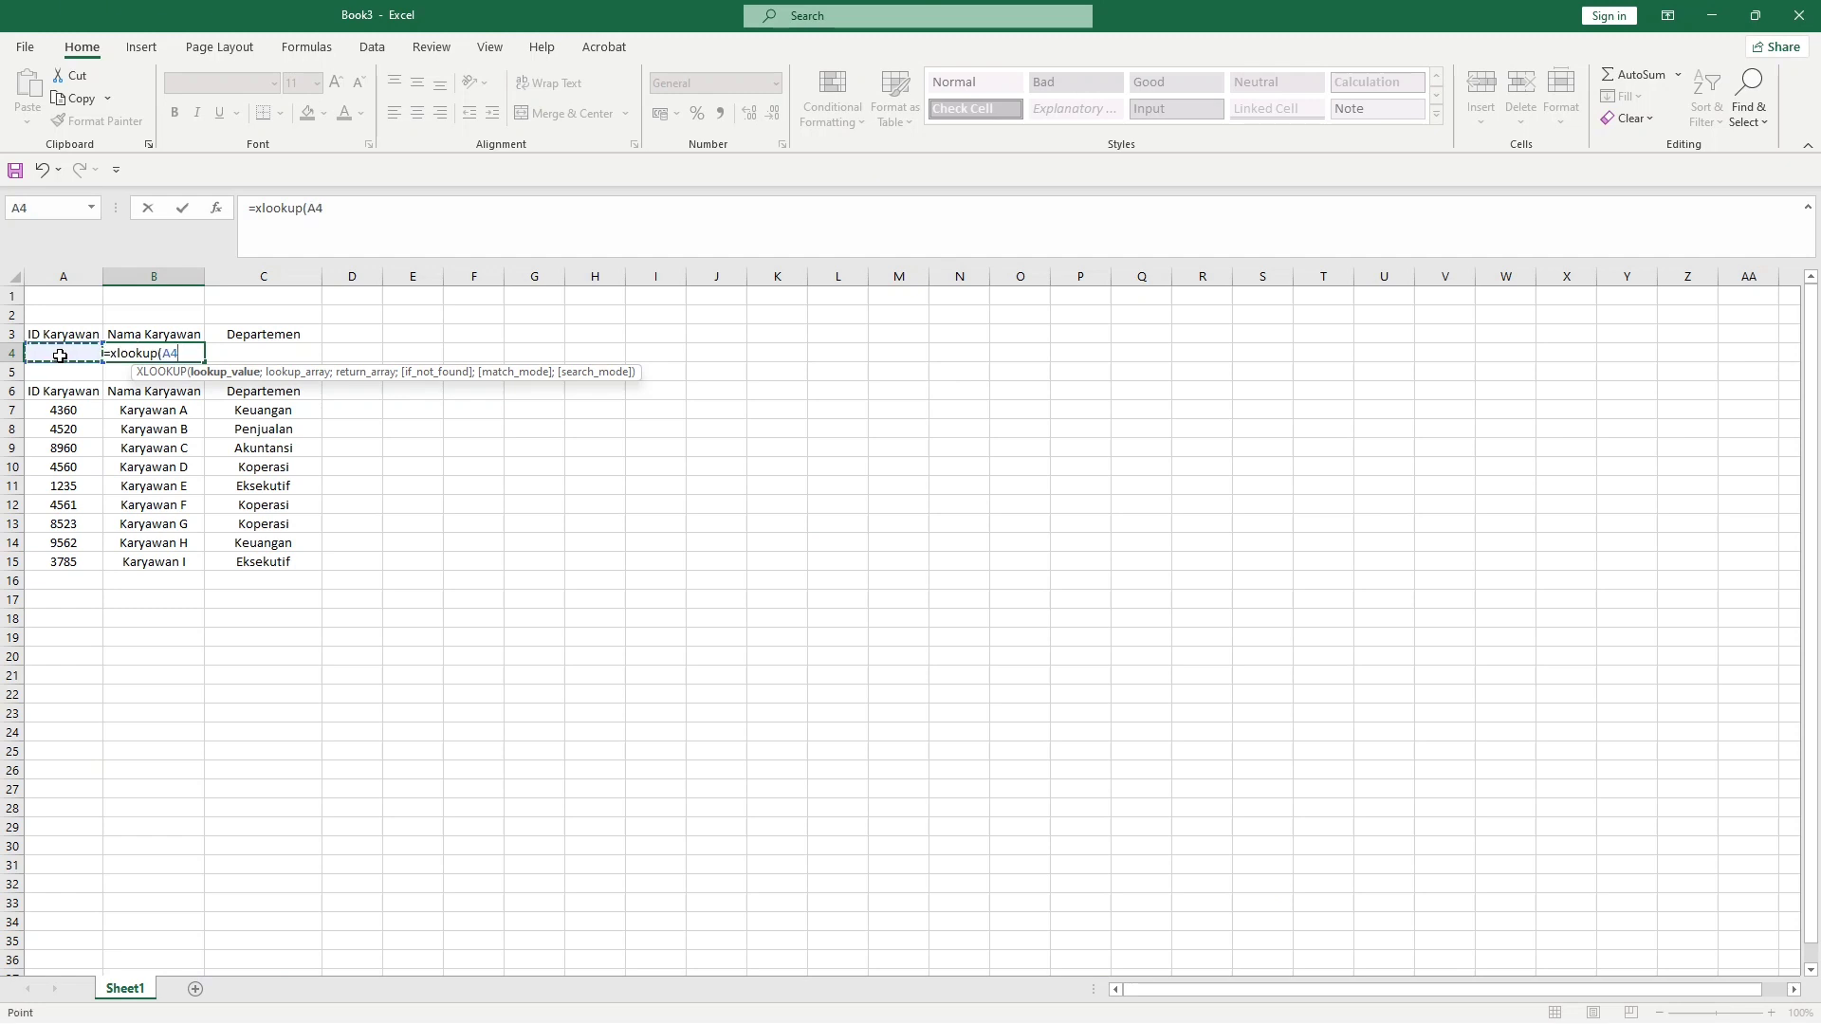
type(";")
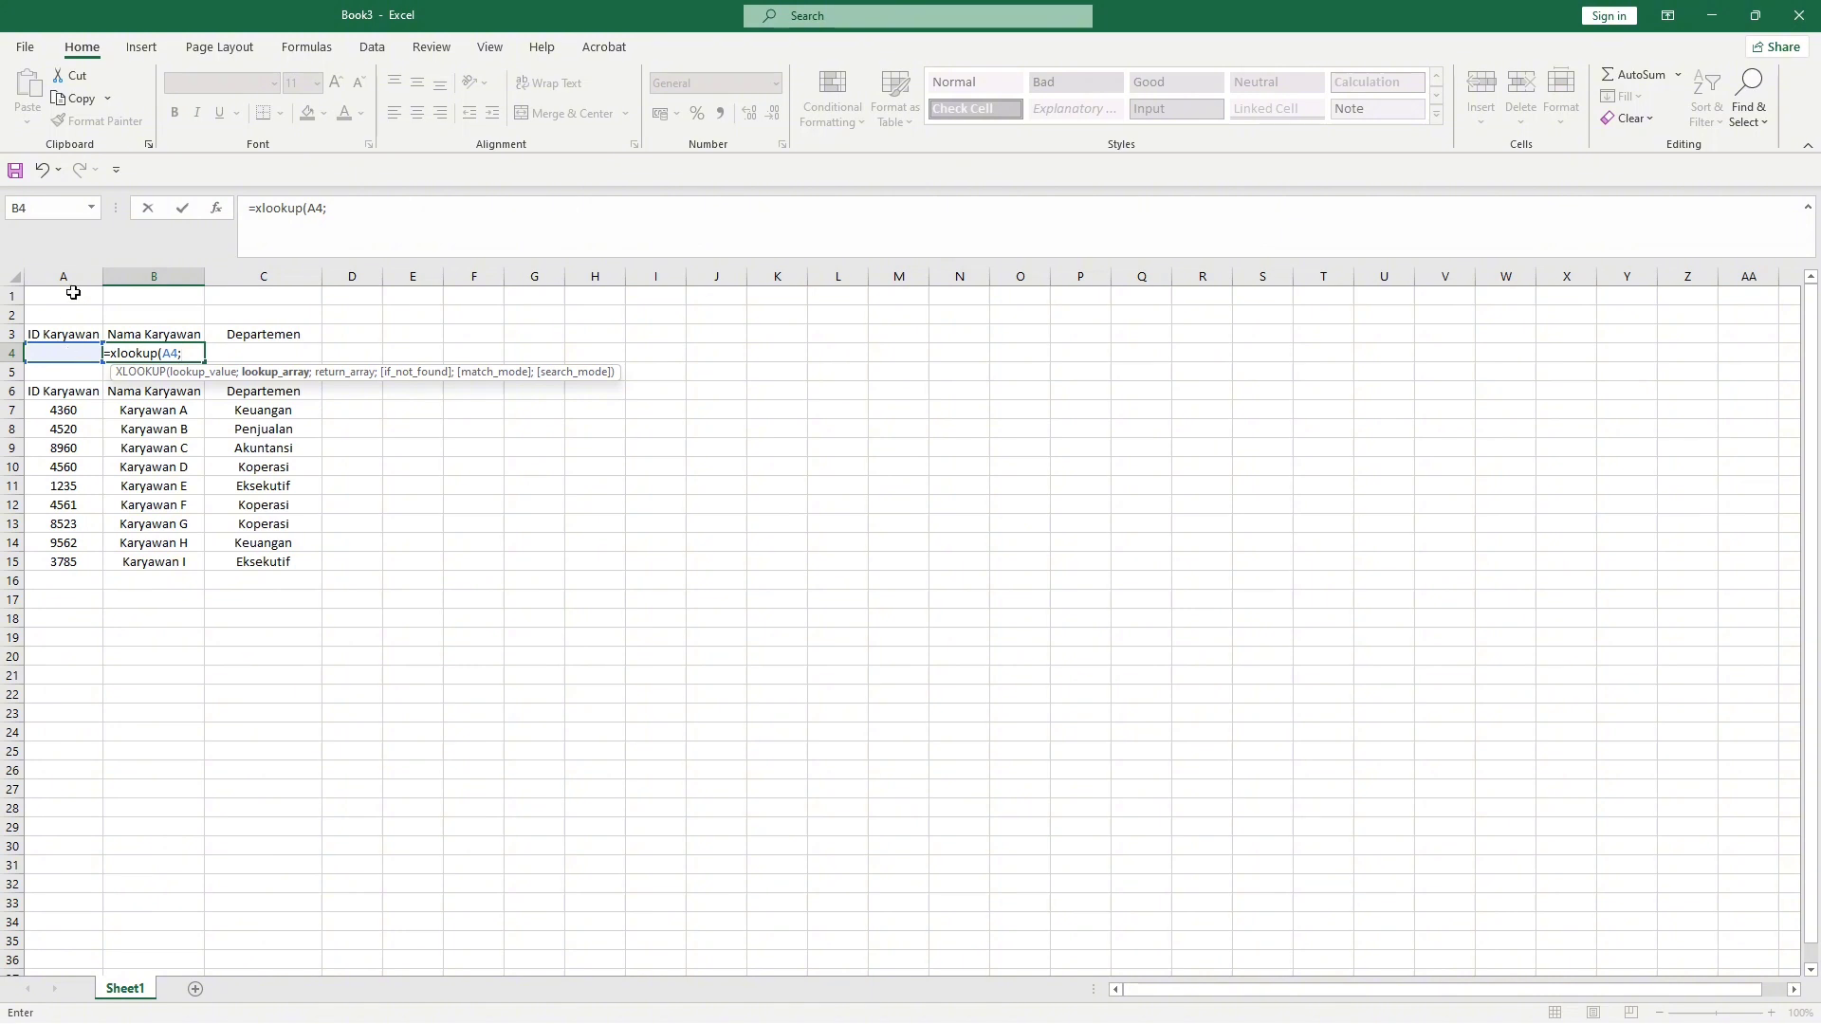
left_click_drag(68, 410, 59, 565)
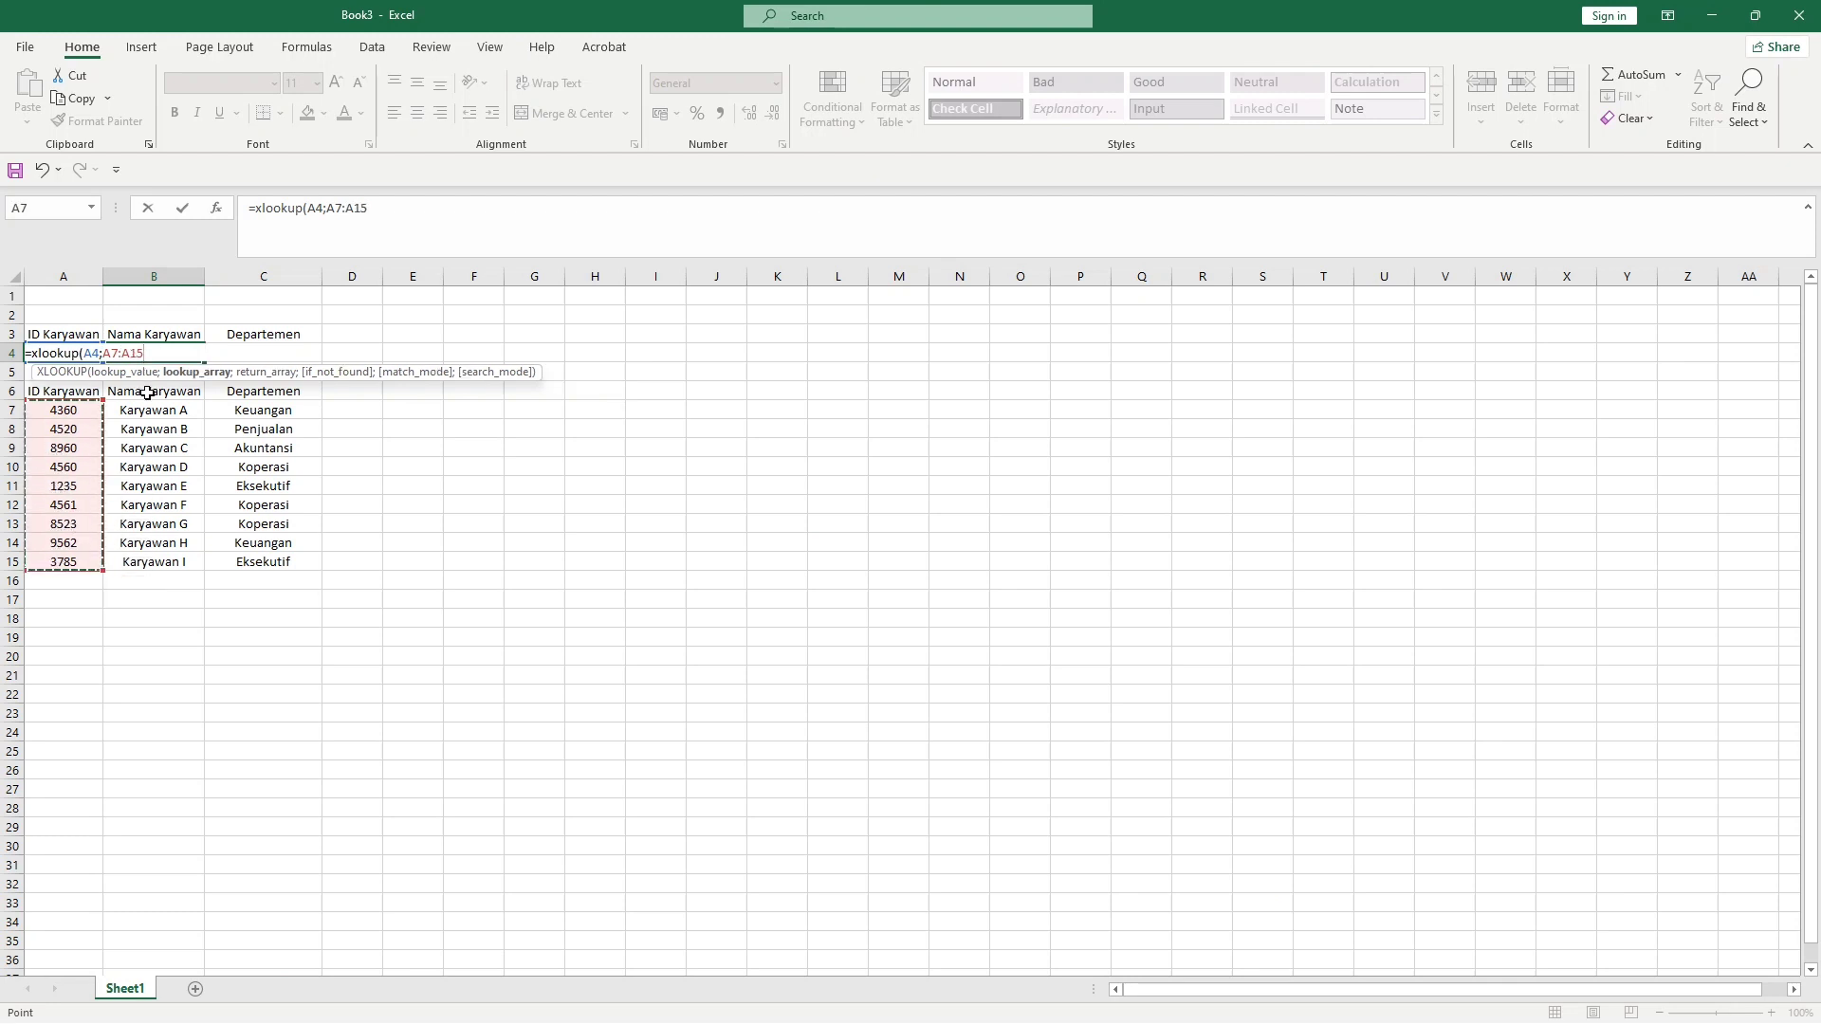
type(";")
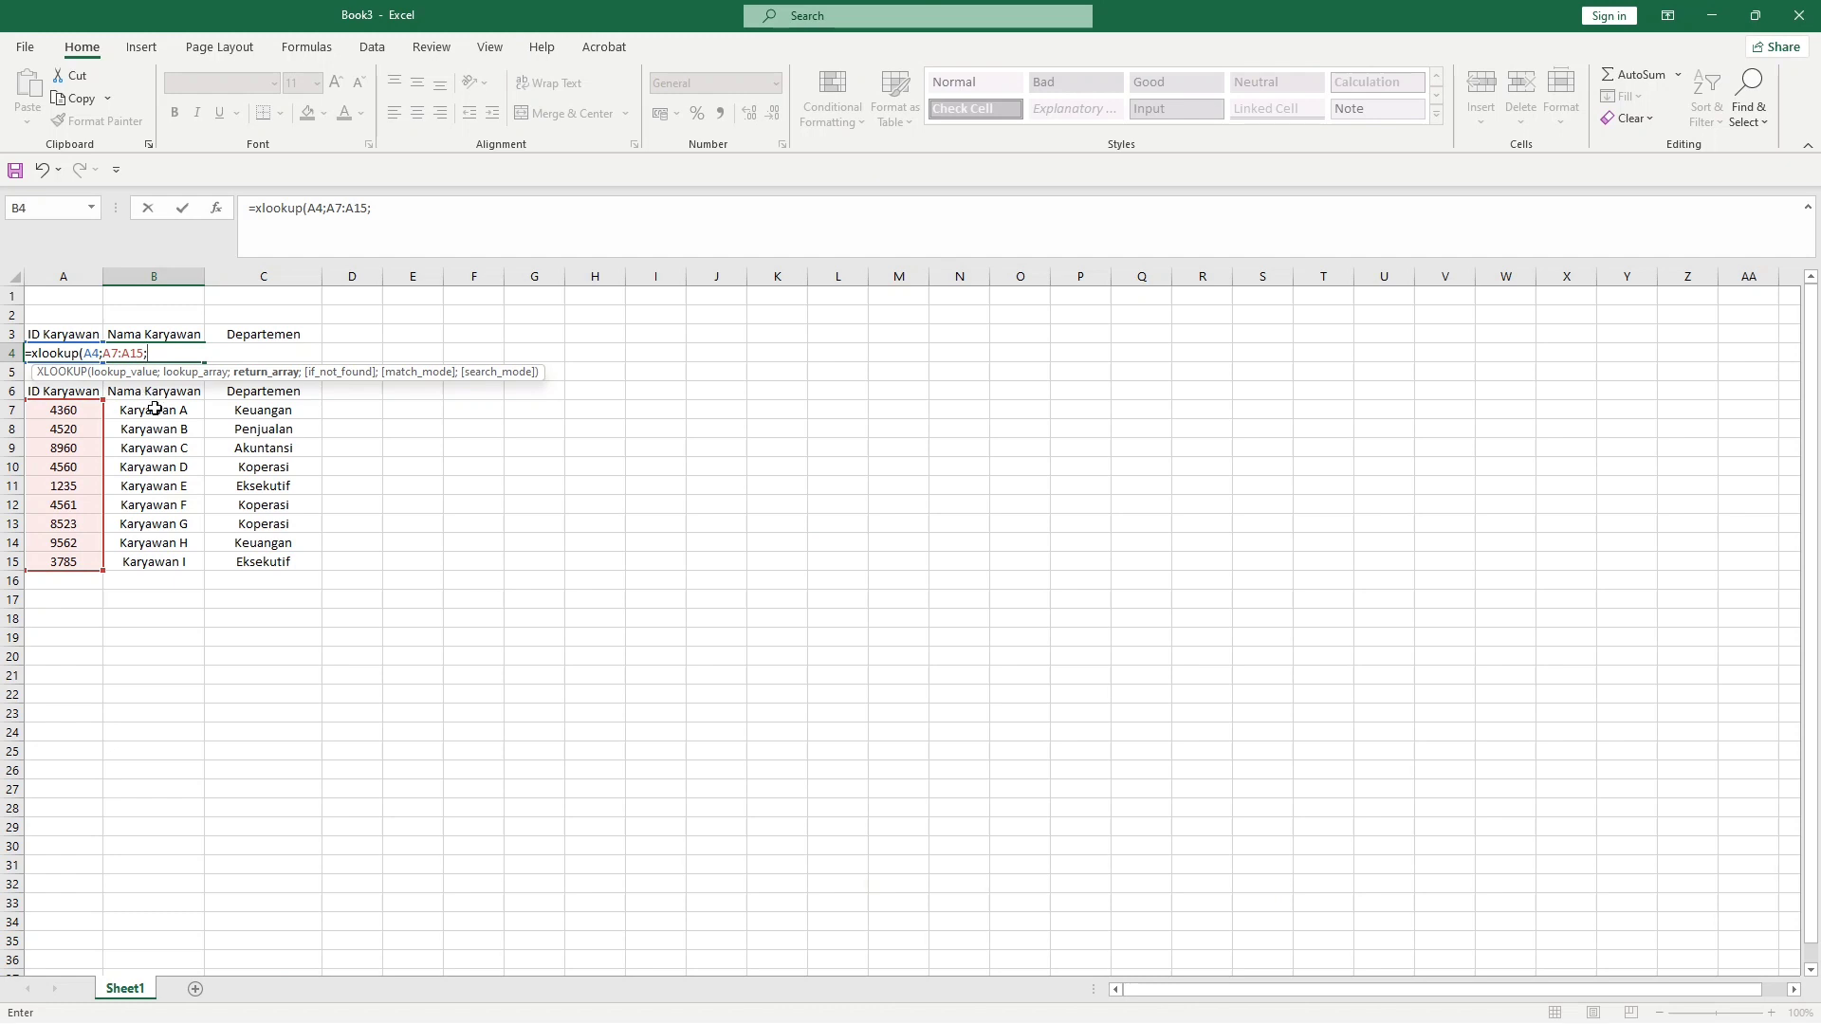
left_click_drag(155, 409, 172, 561)
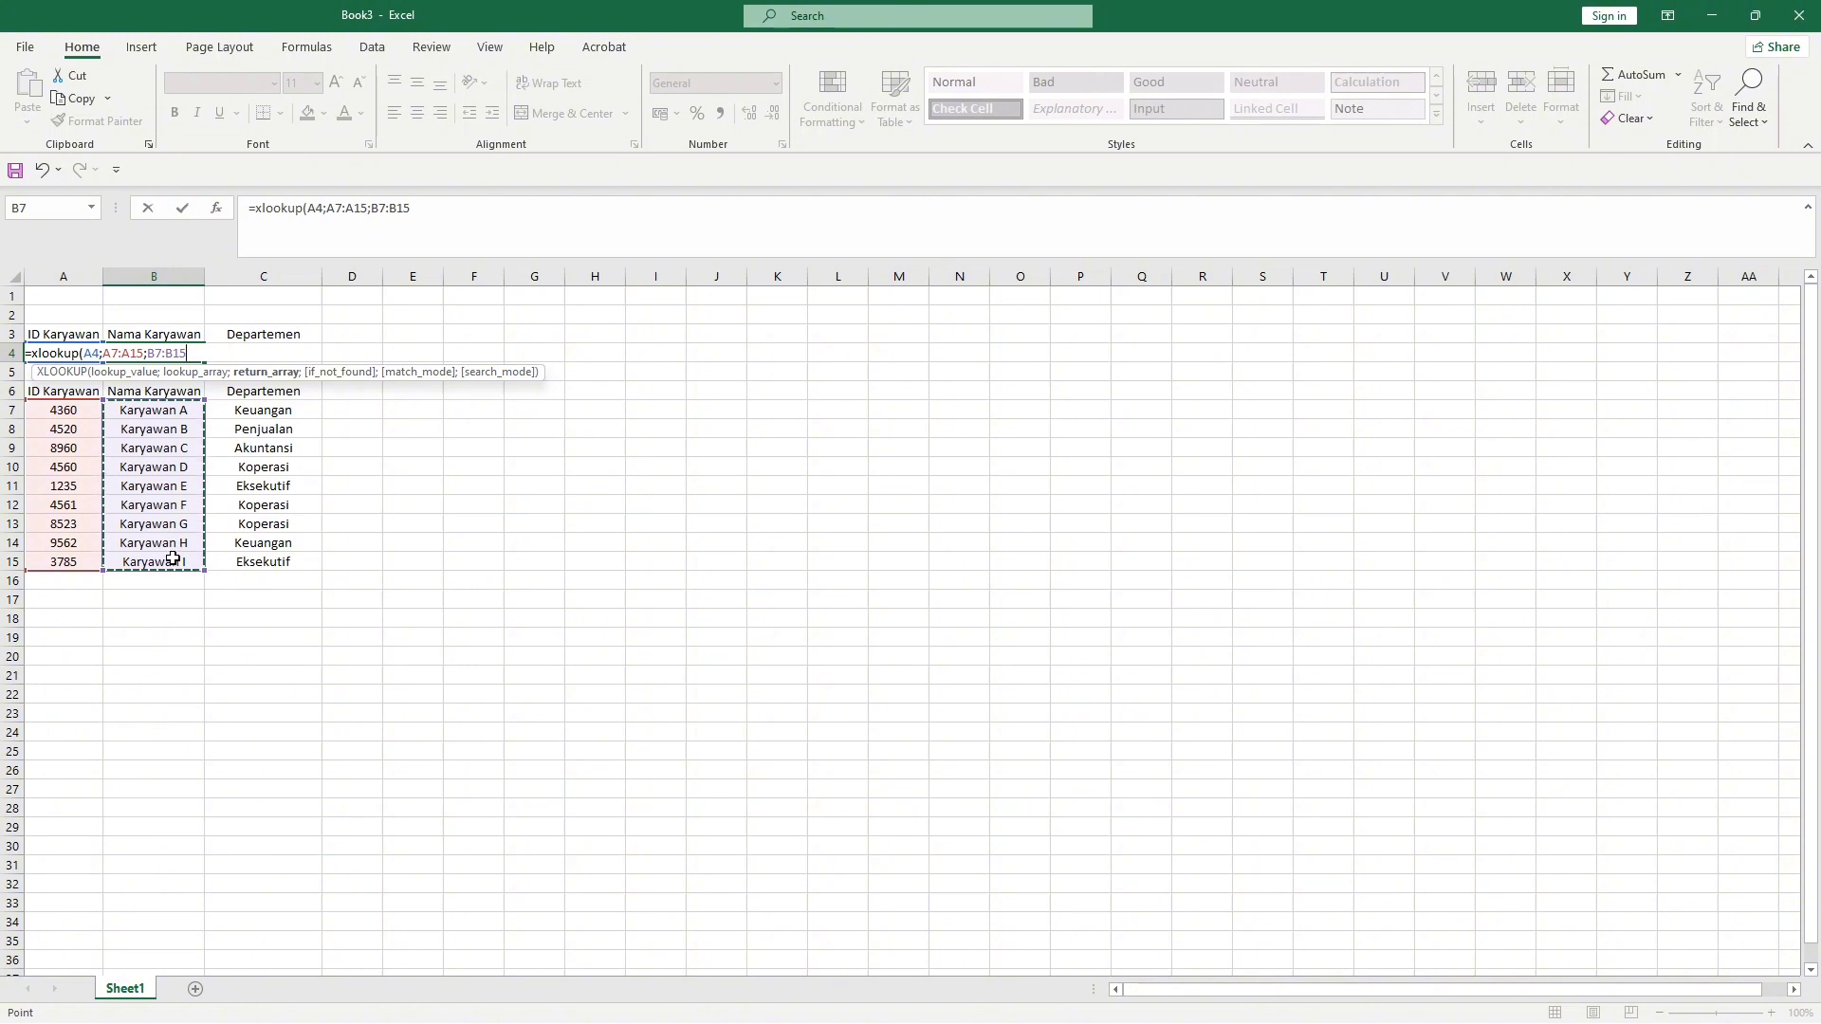
type(")")
key("Return")
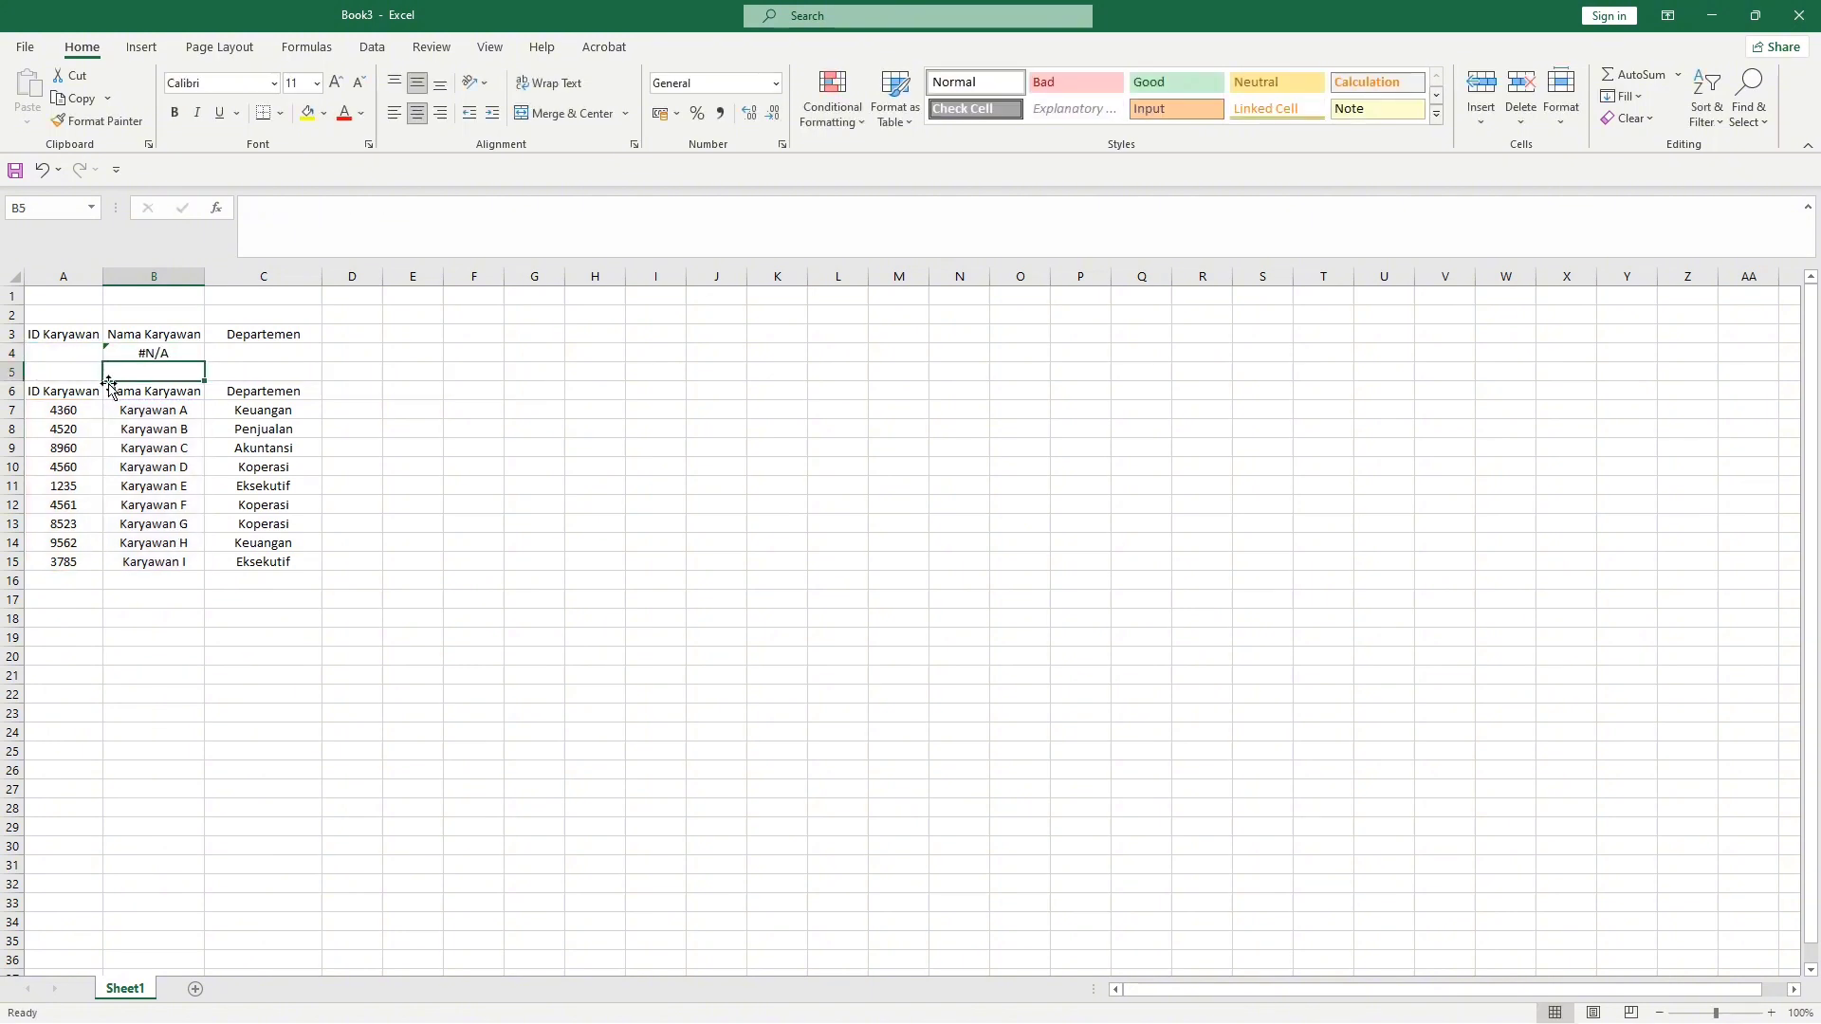
Add "tidak ada data" as the if_not_found argument of the XLOOKUP formula in cell B4
left_click(152, 354)
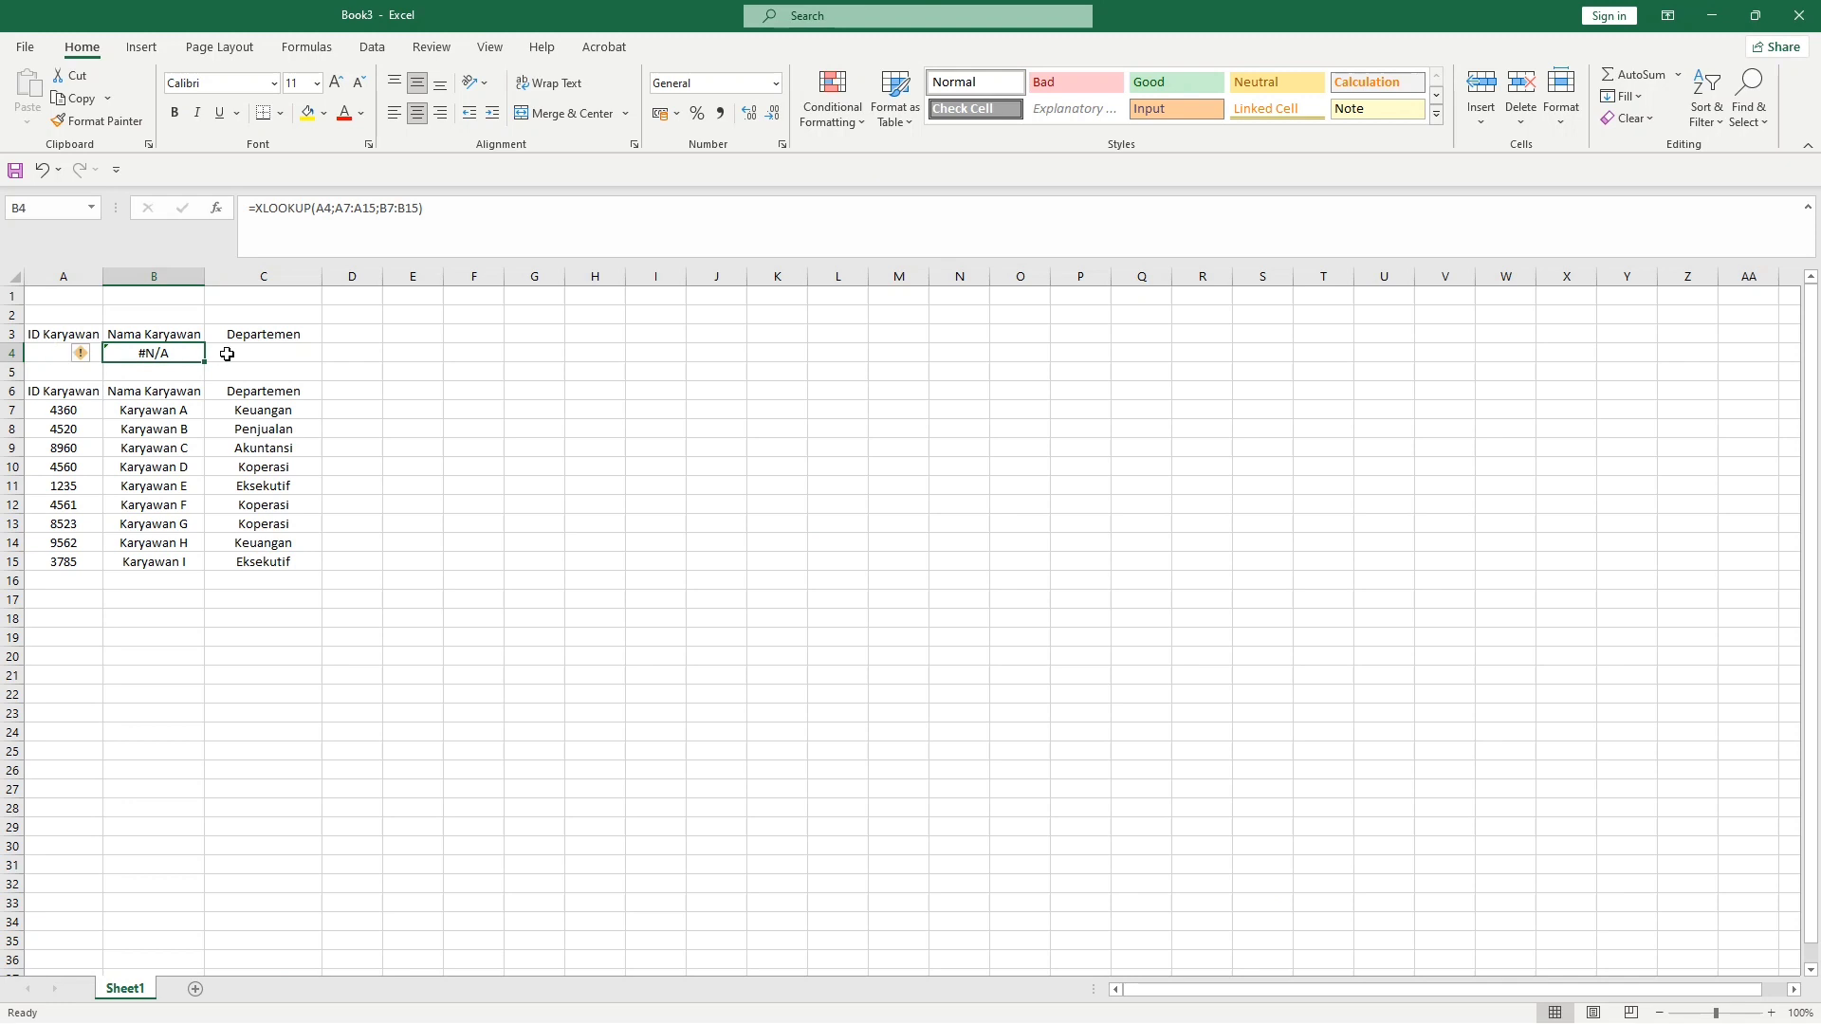
key("F2")
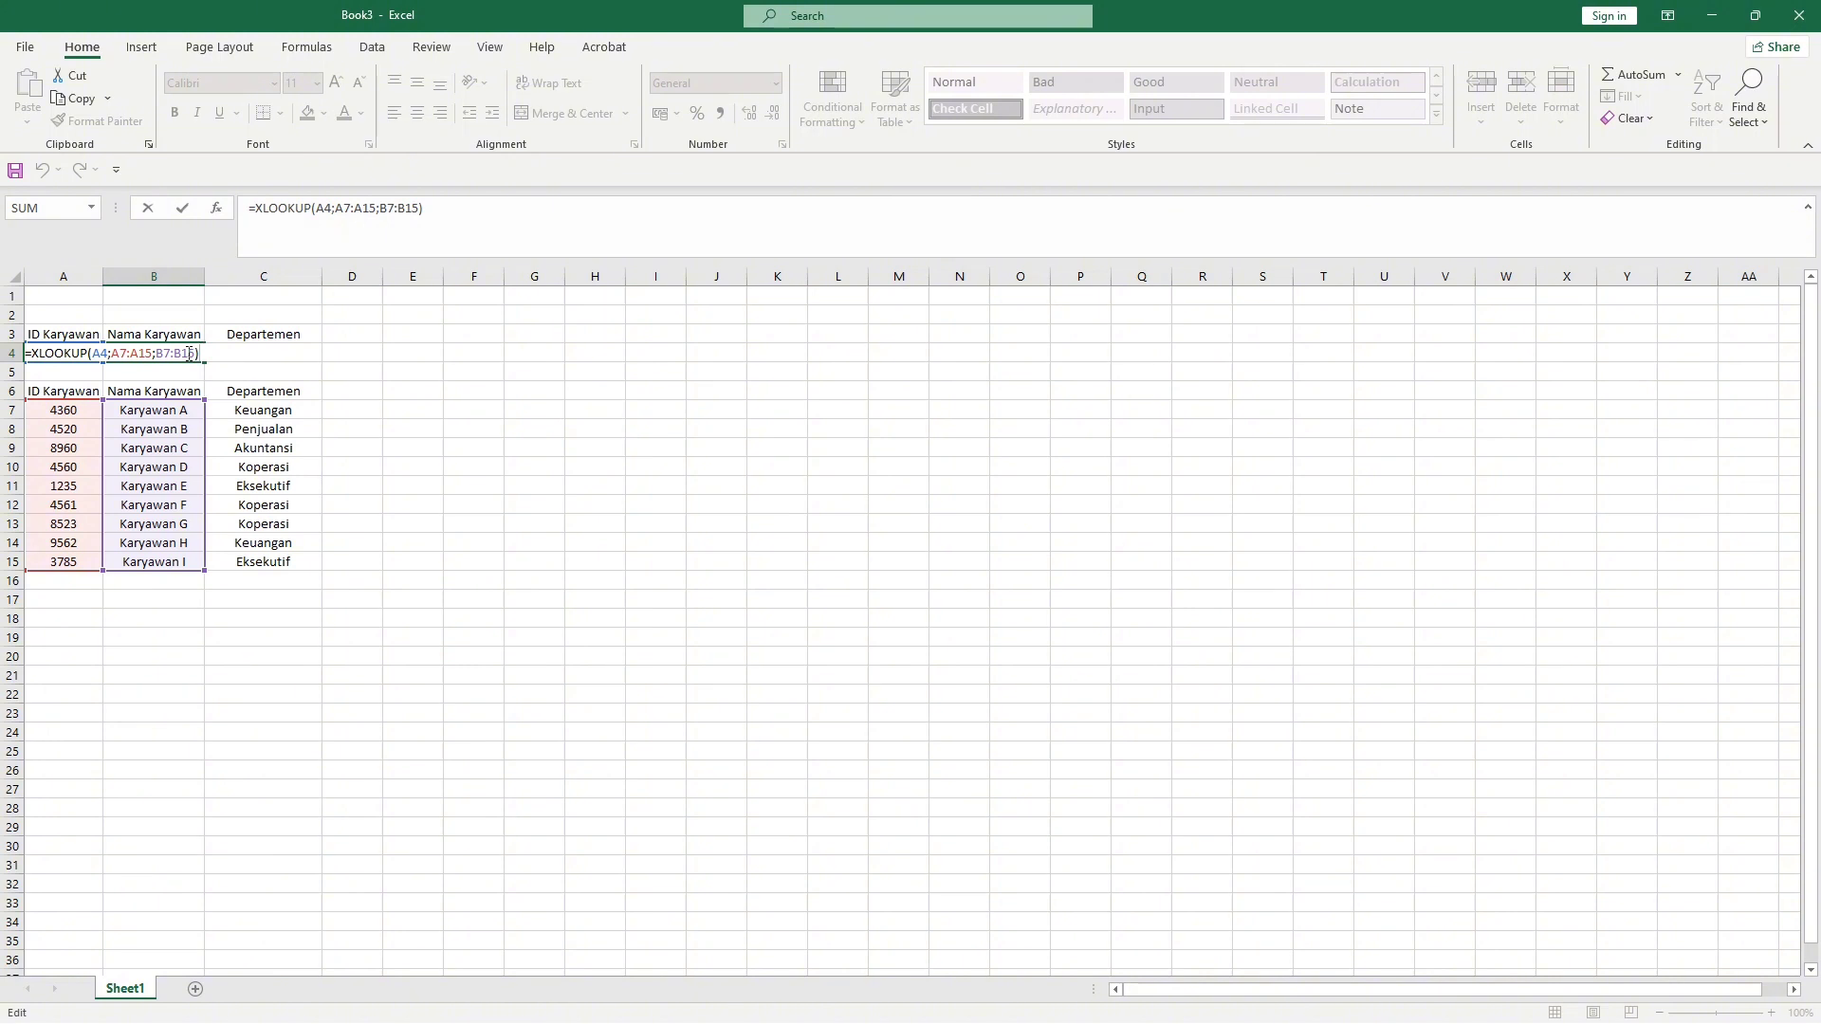
key("ctrl+Return")
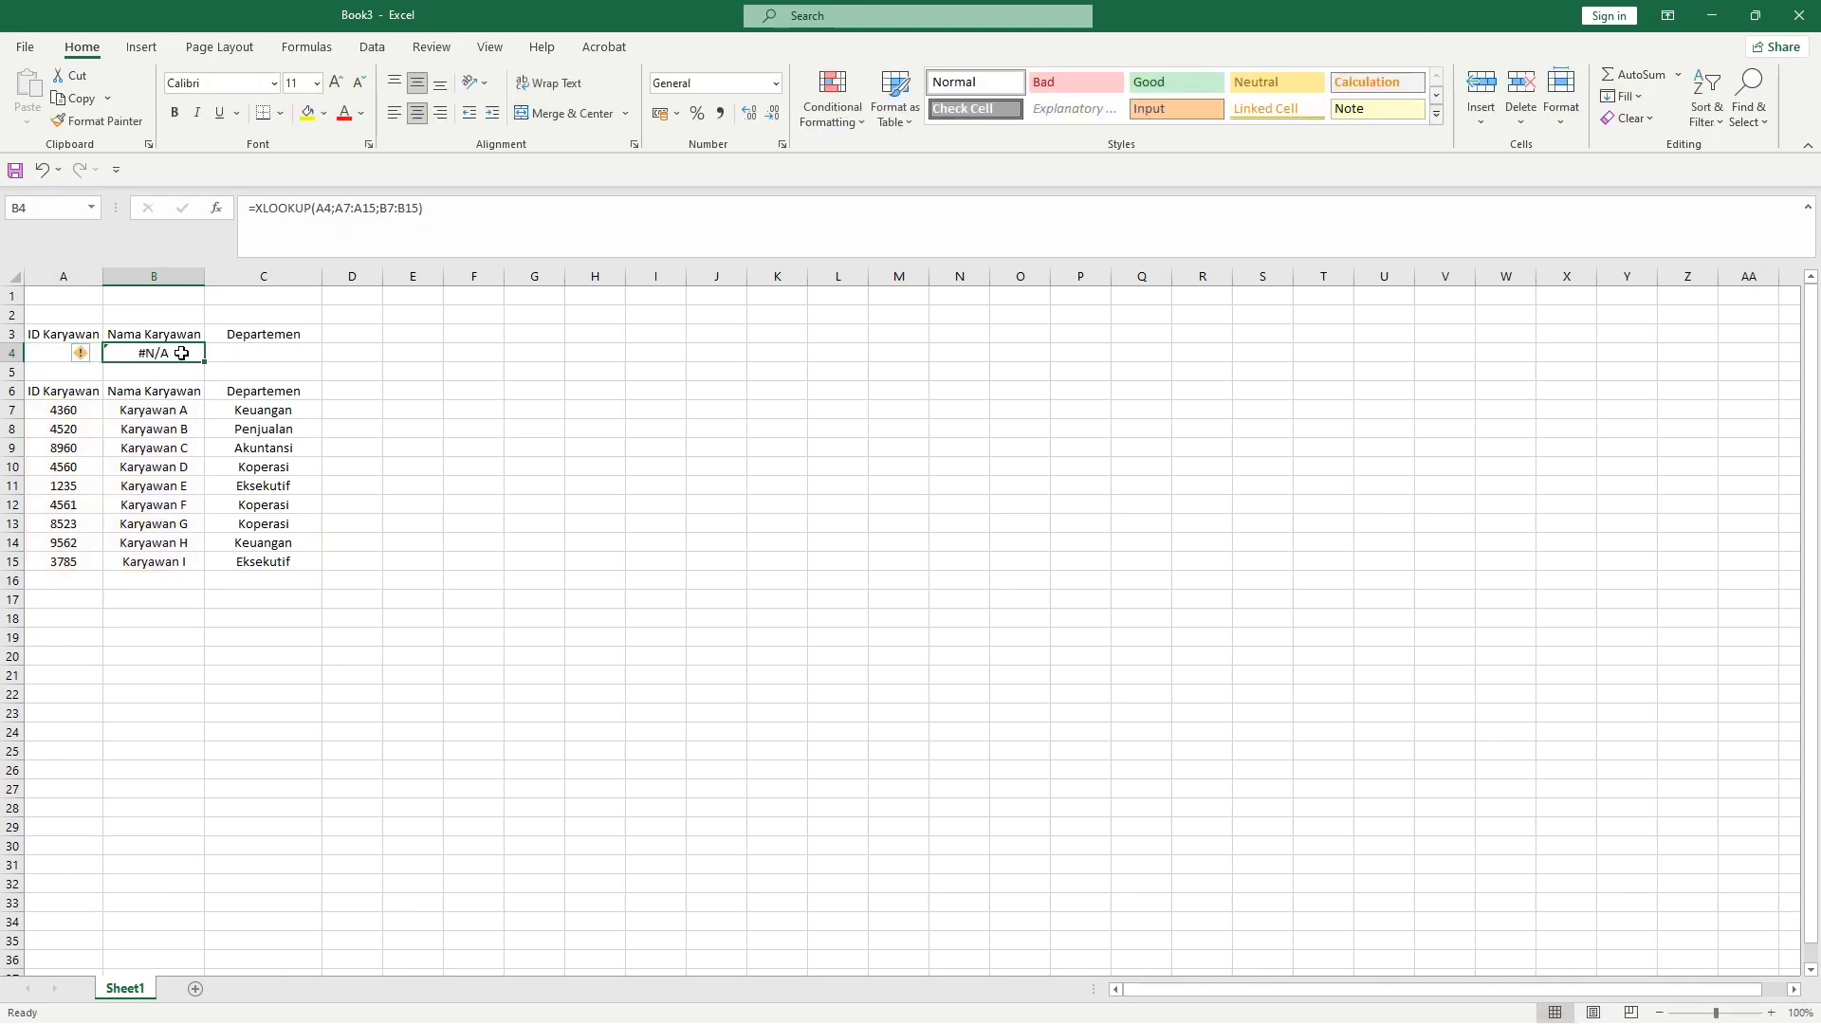
double_click(181, 353)
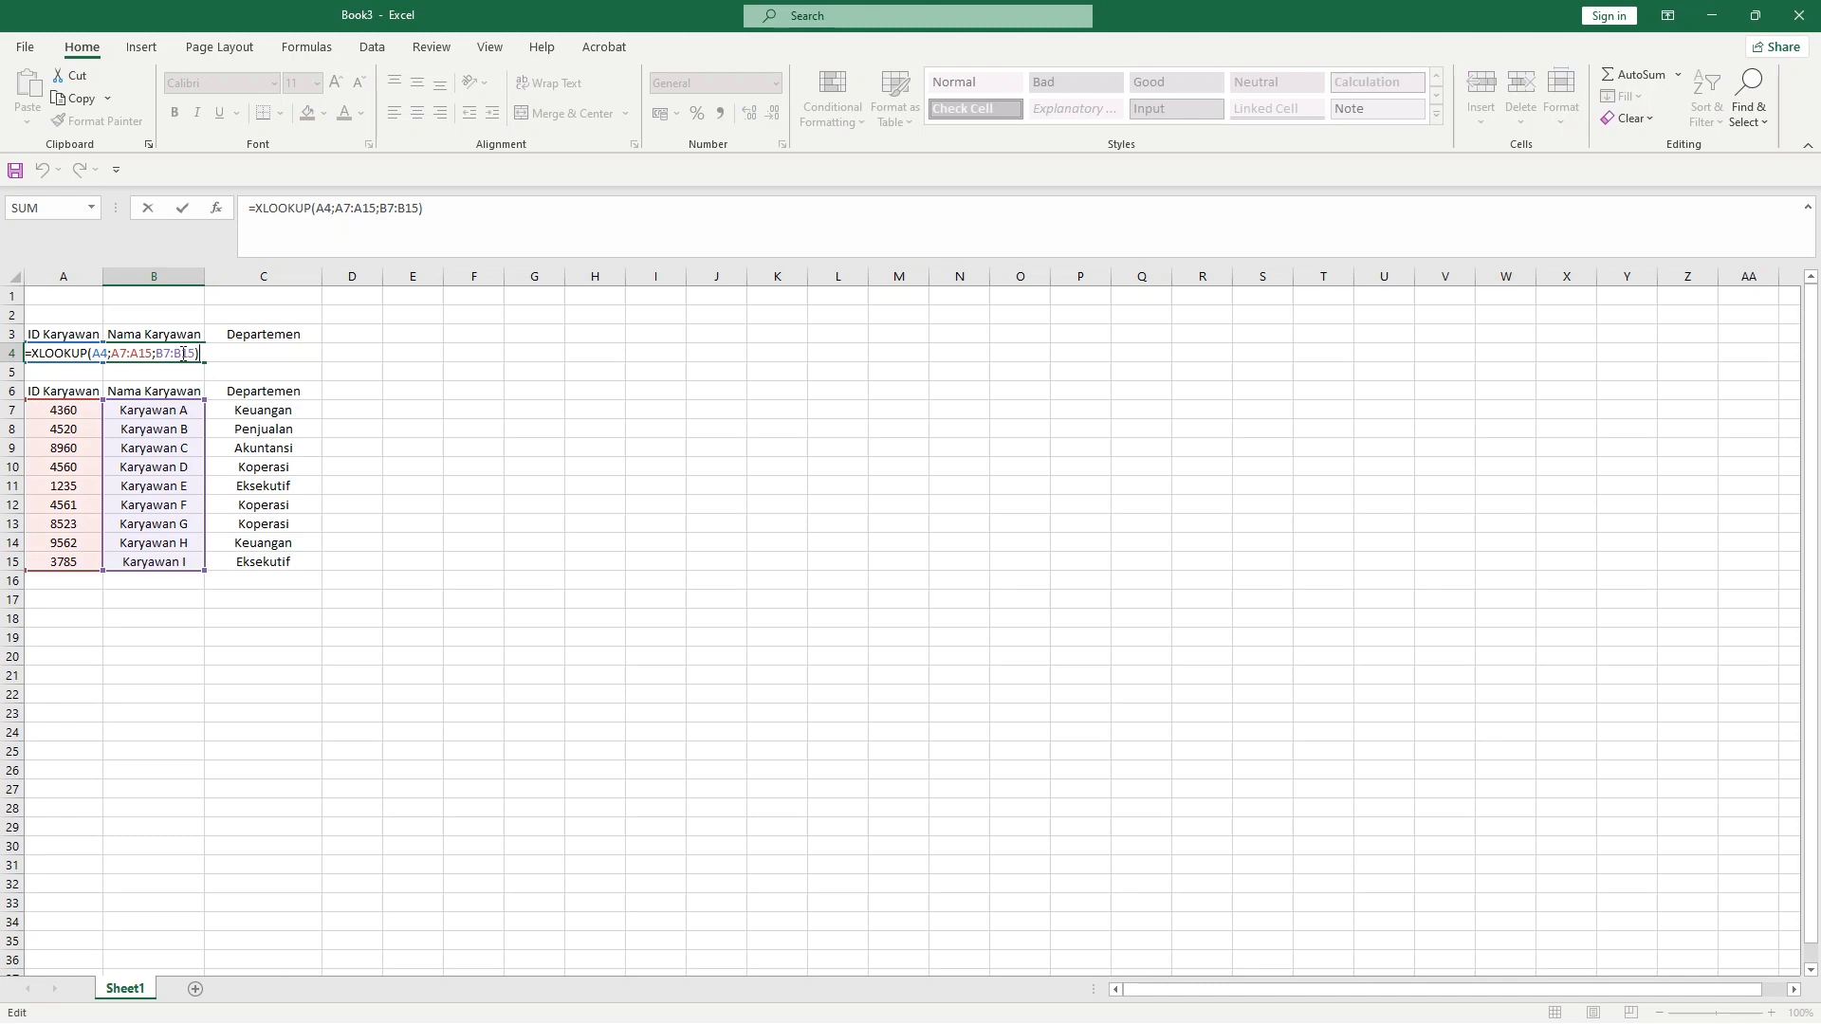
left_click(183, 353)
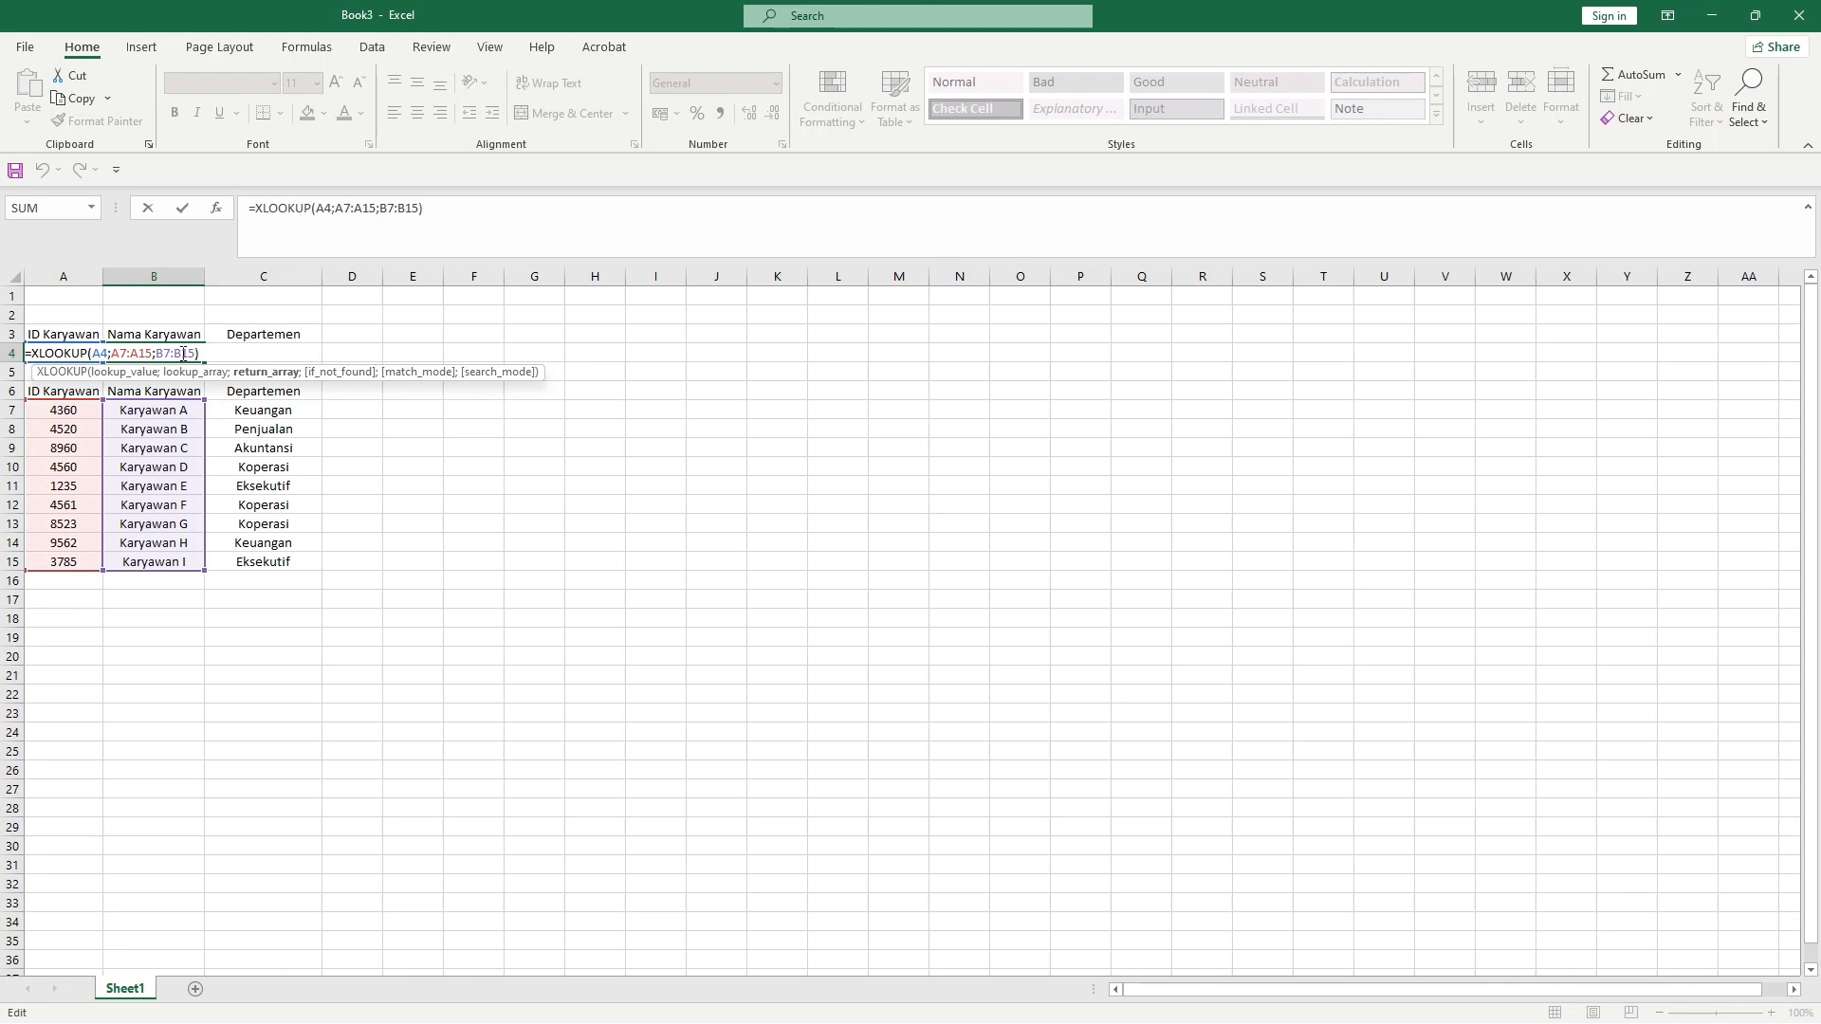
type(";")
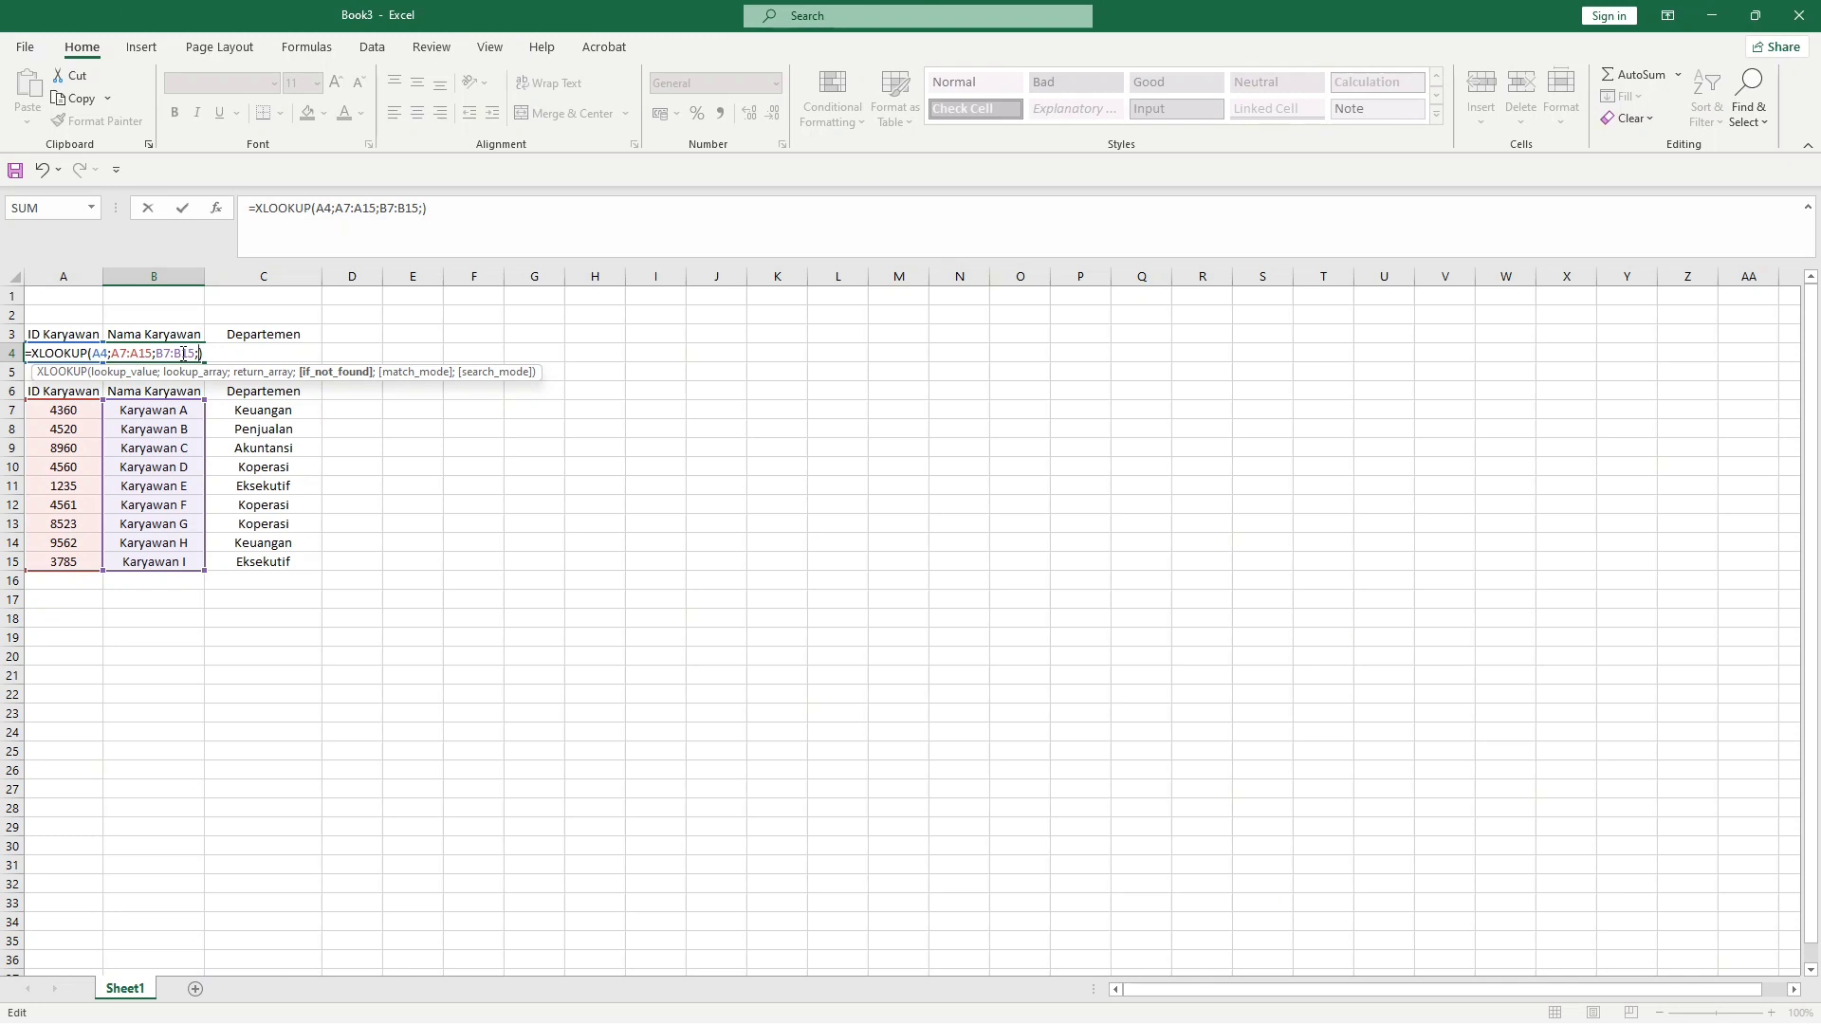
type("\"\"")
type("tidak ")
type("ada ta")
key("BackSpace")
key("BackSpace")
type("data")
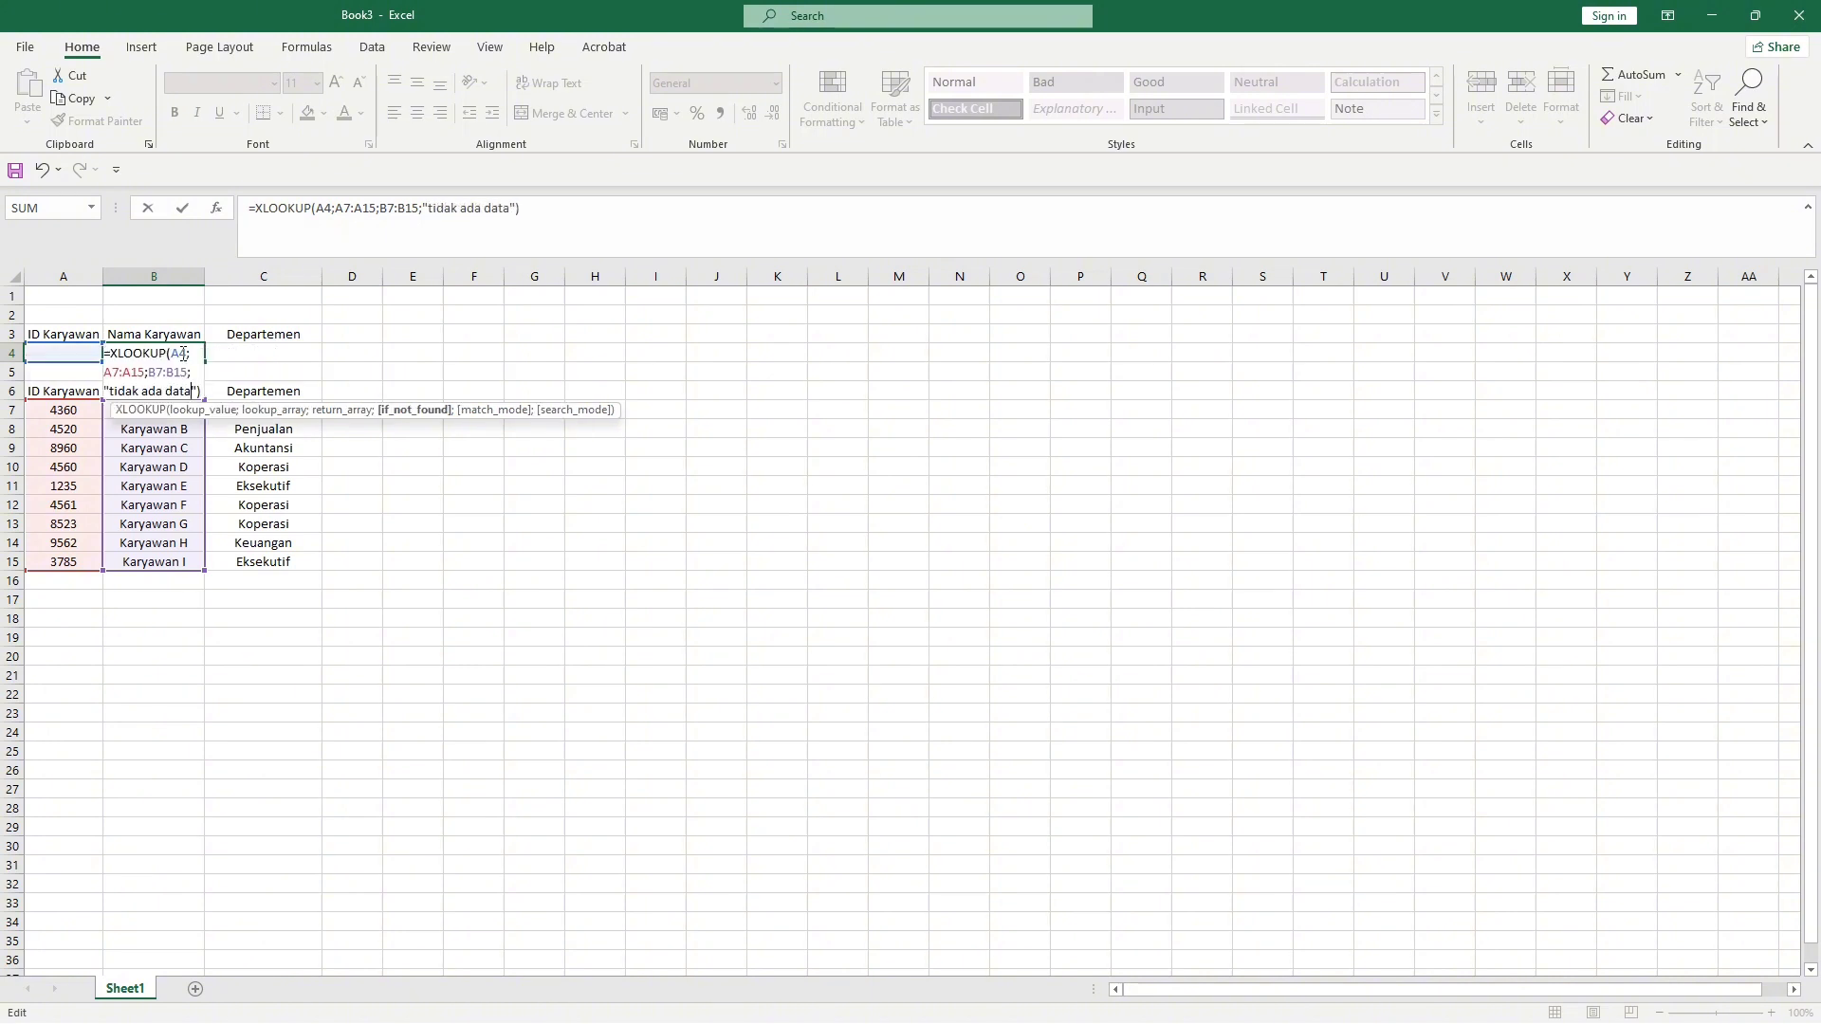
key("Return")
left_click(181, 352)
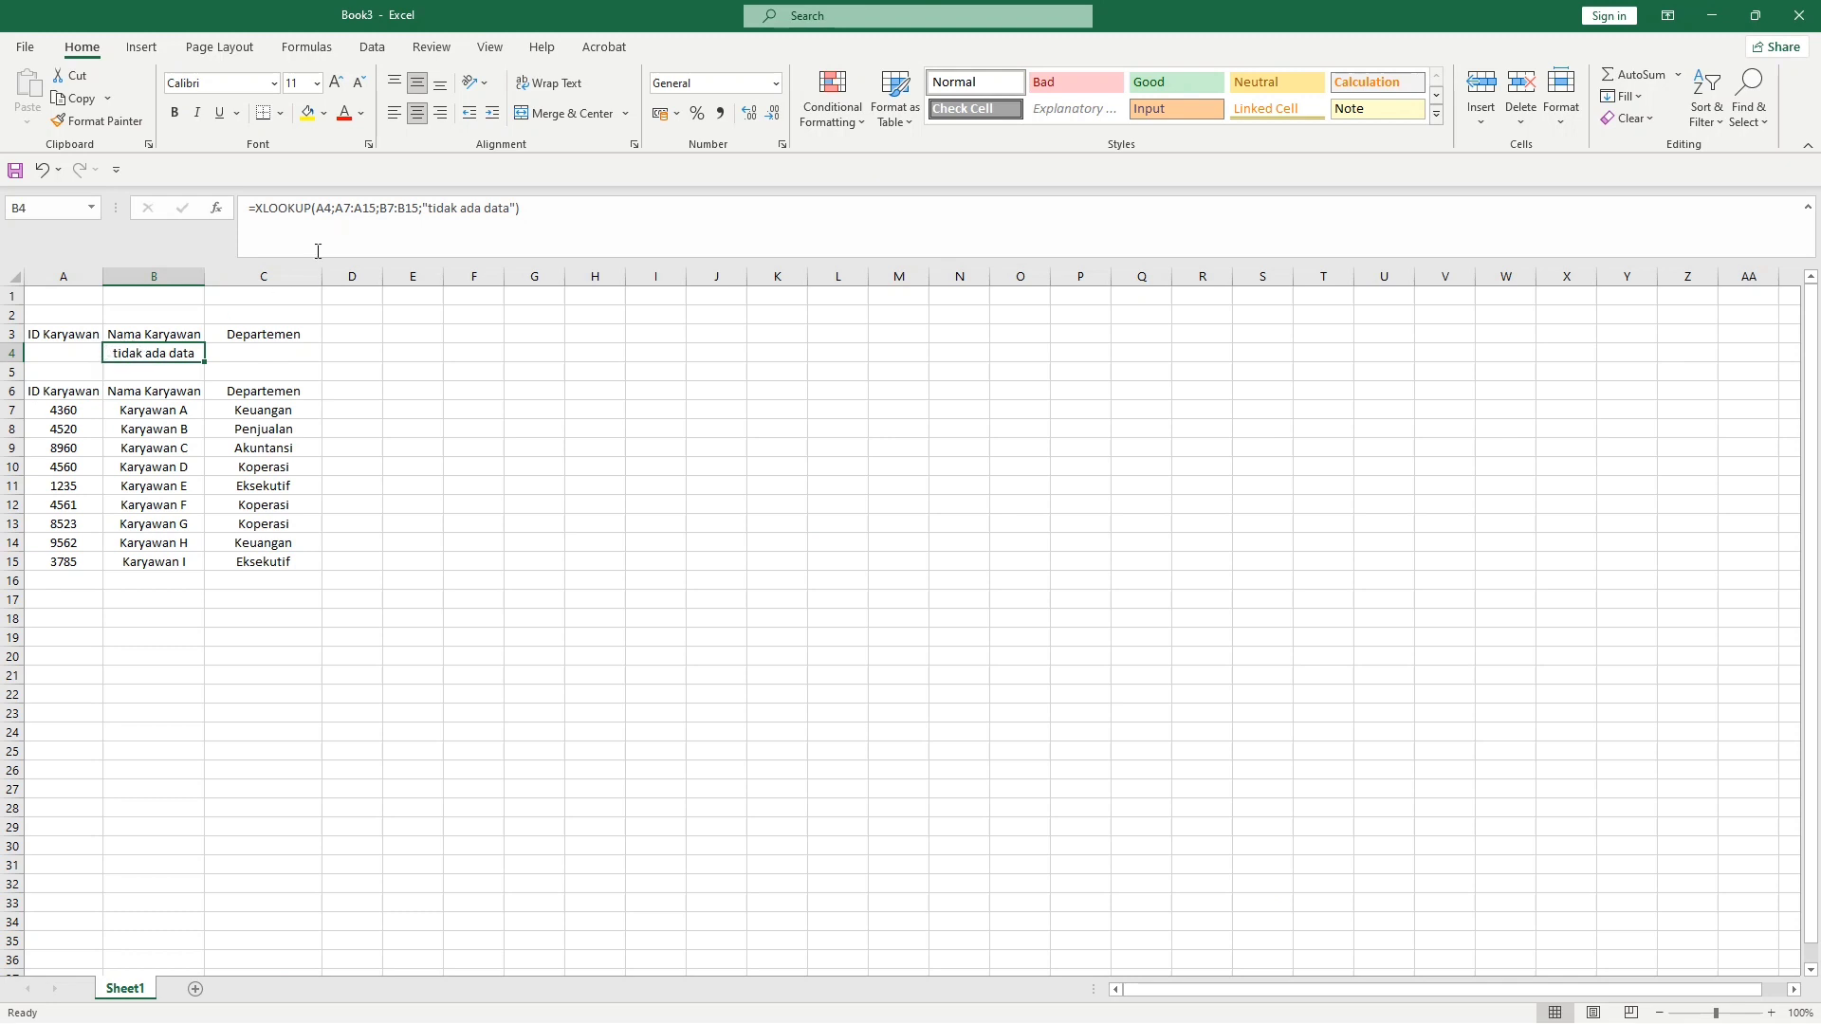
Enter the employee ID listed in A10 as the lookup value in cell A4
left_click(92, 354)
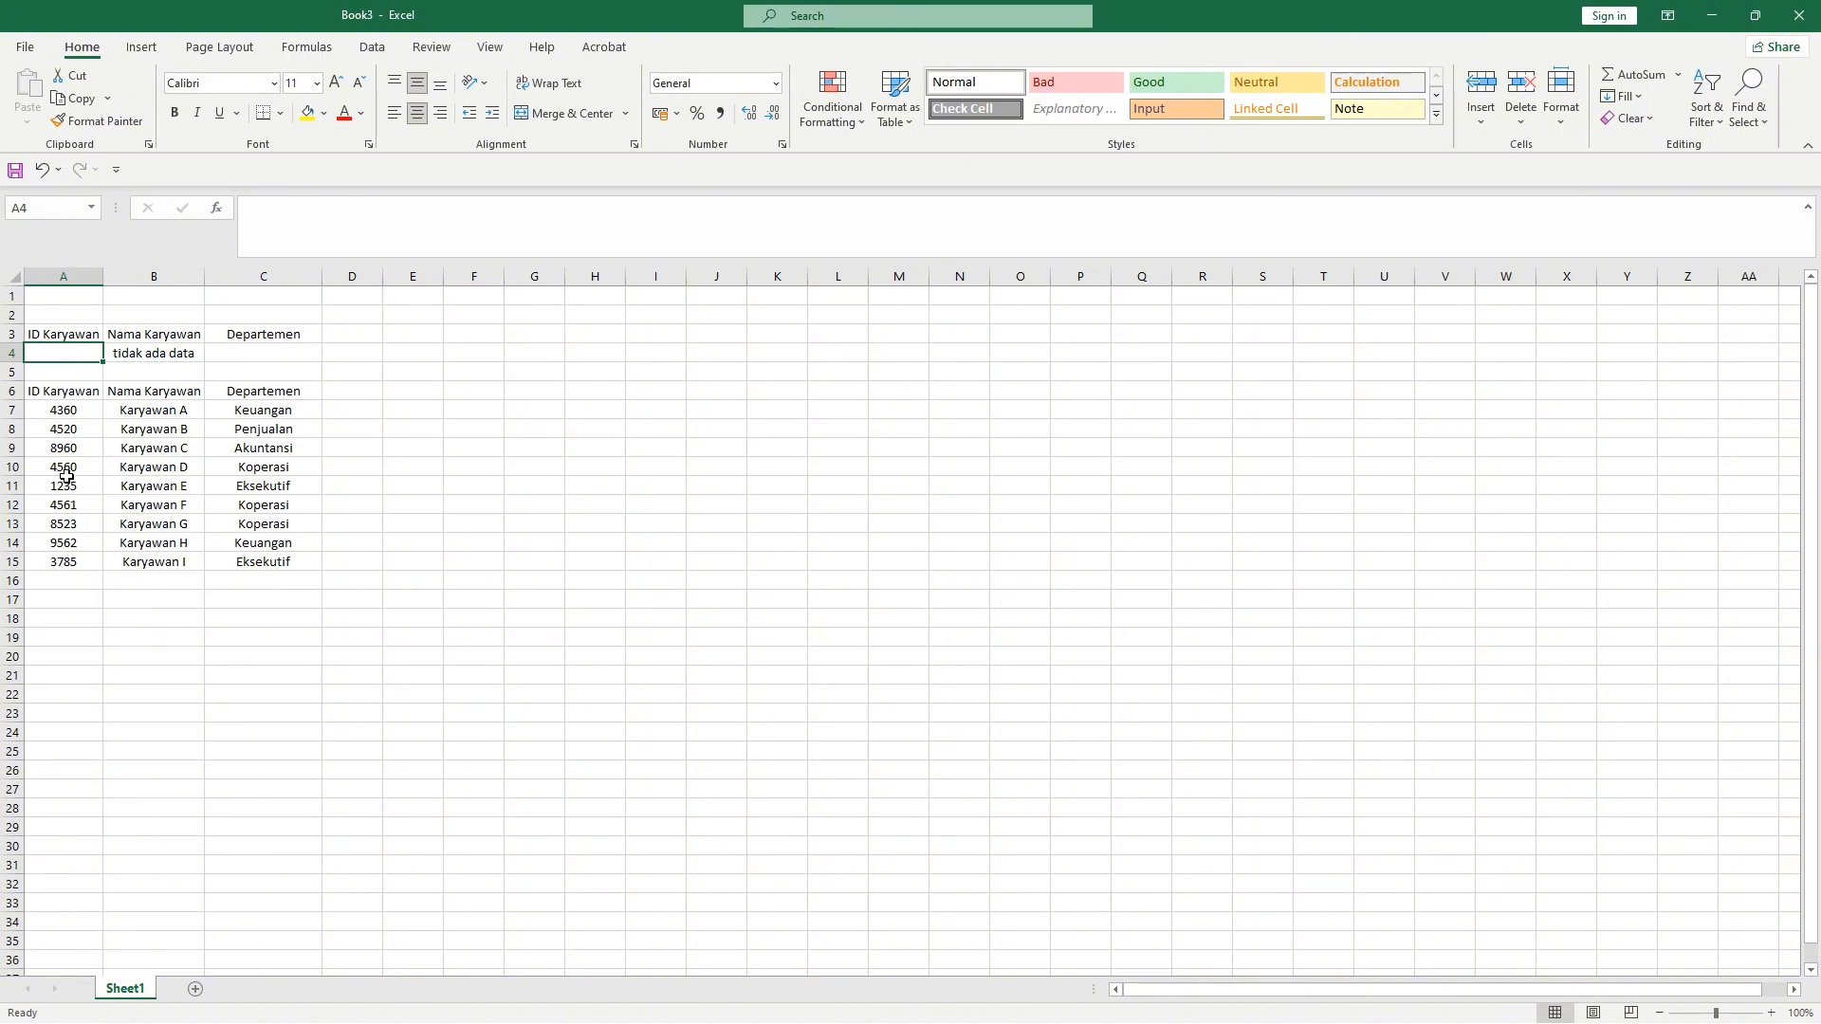
type("4560")
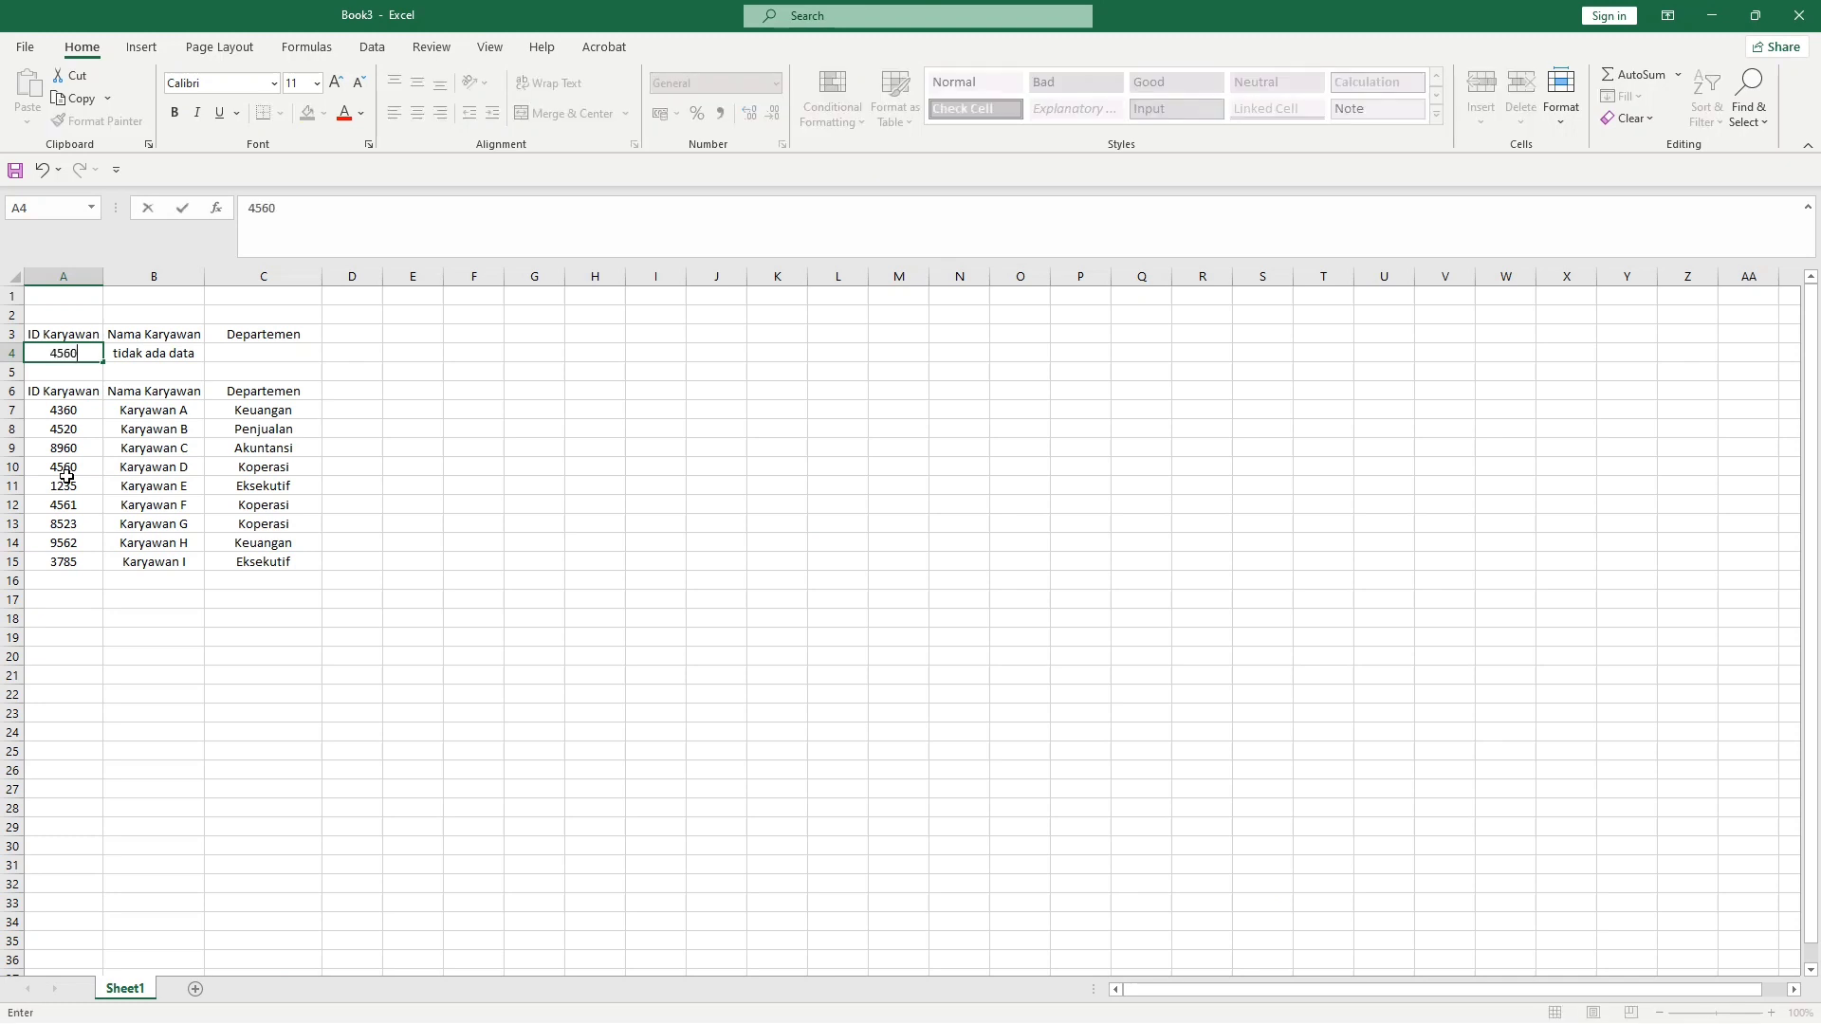
key("Return")
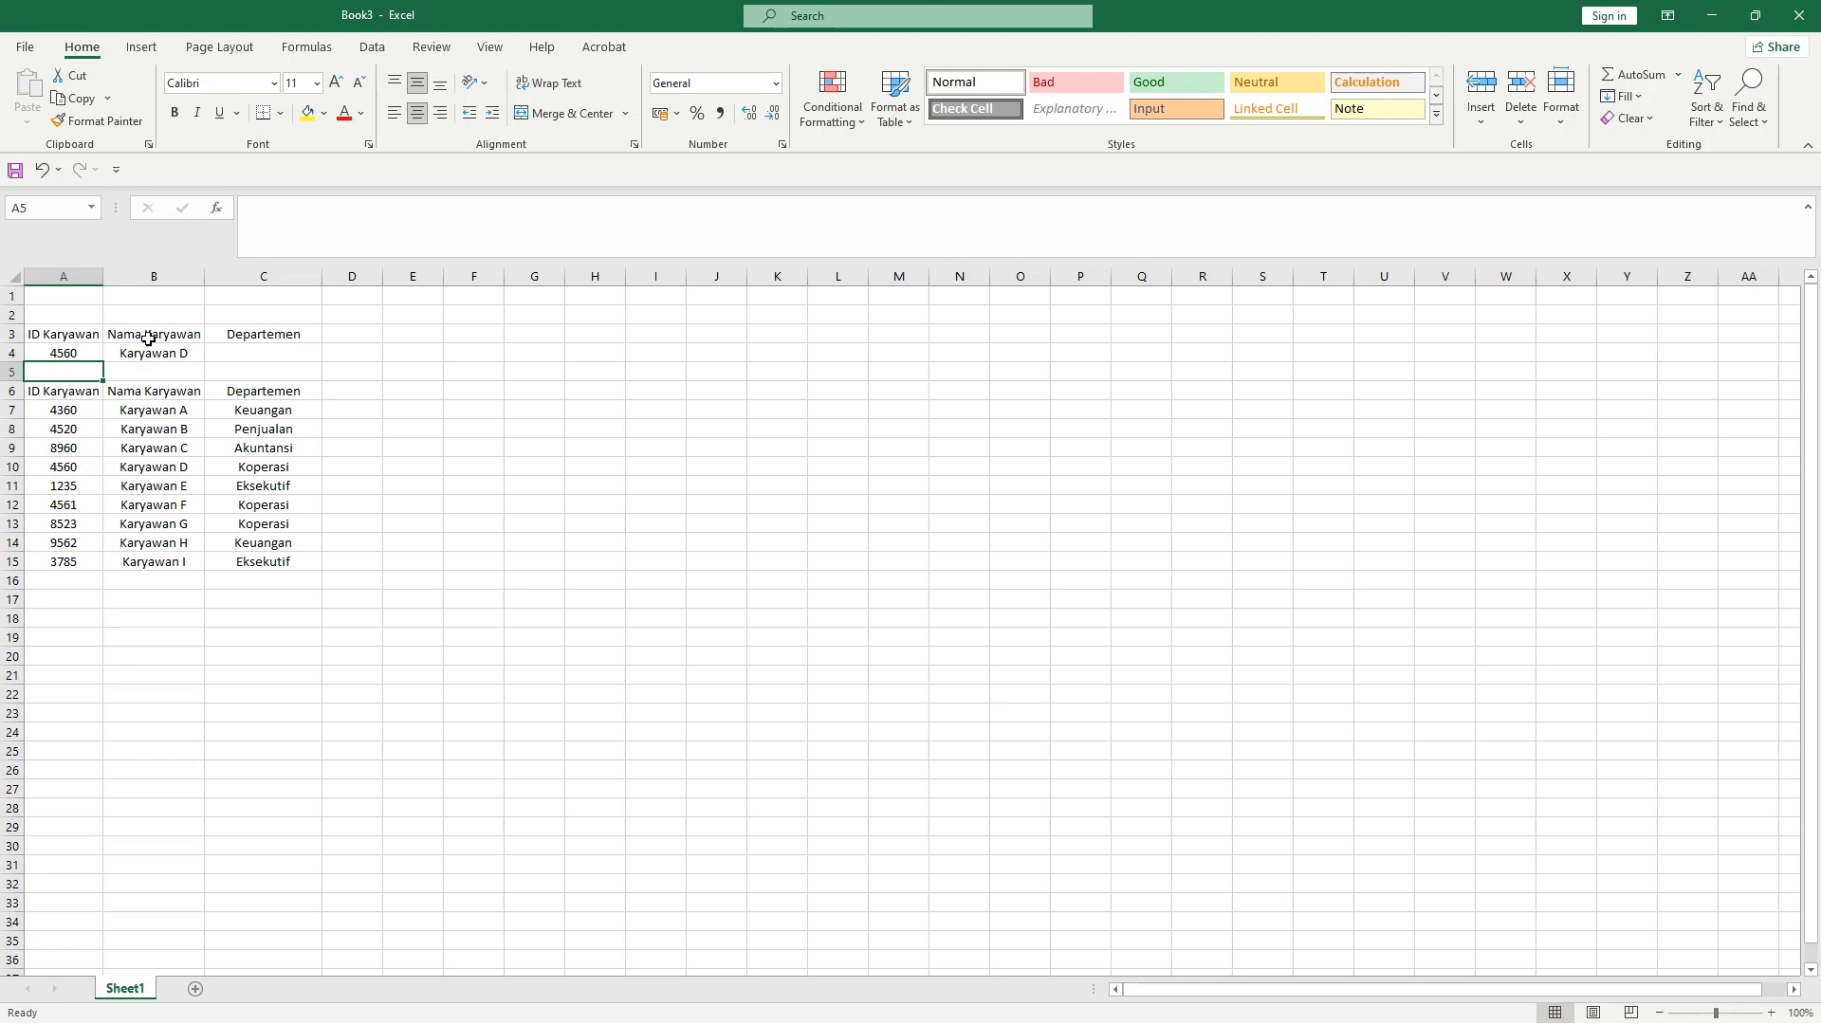
Enter =XLOOKUP(A4;A7:A15;C7:C15) in cell C4 to return the department for the ID in A4
left_click(266, 354)
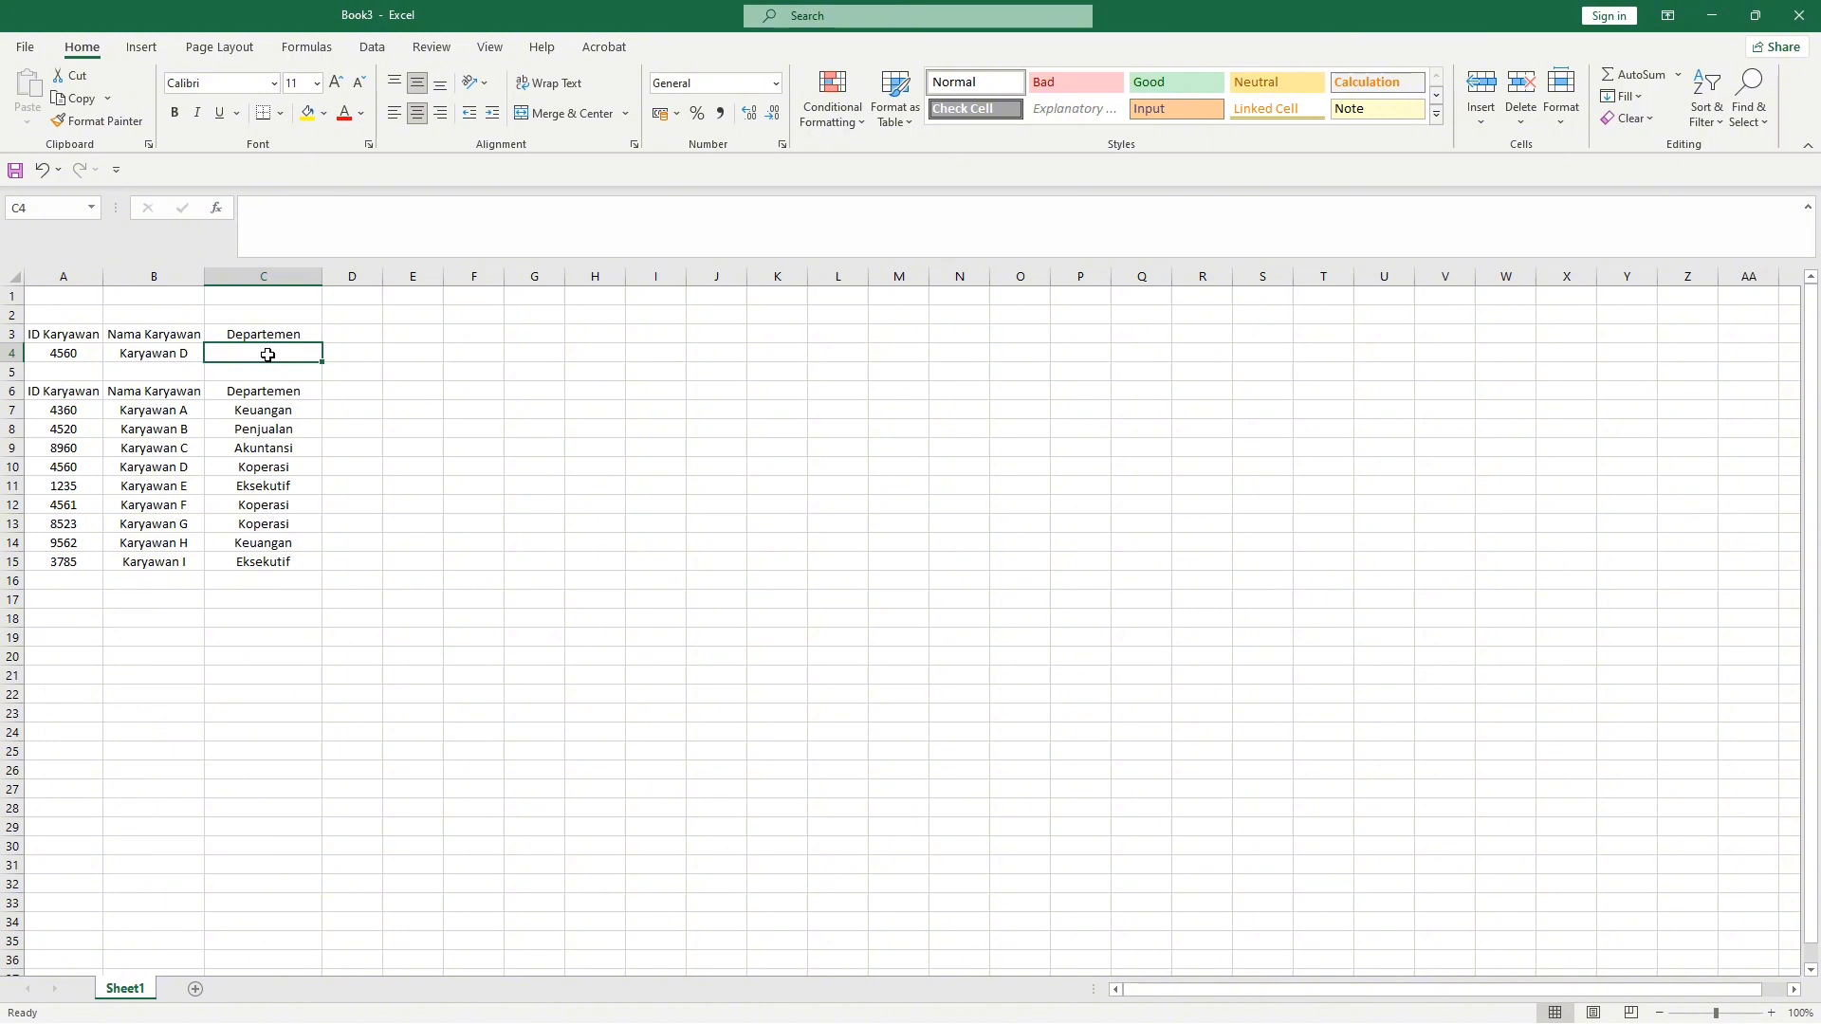
type("=xlookup")
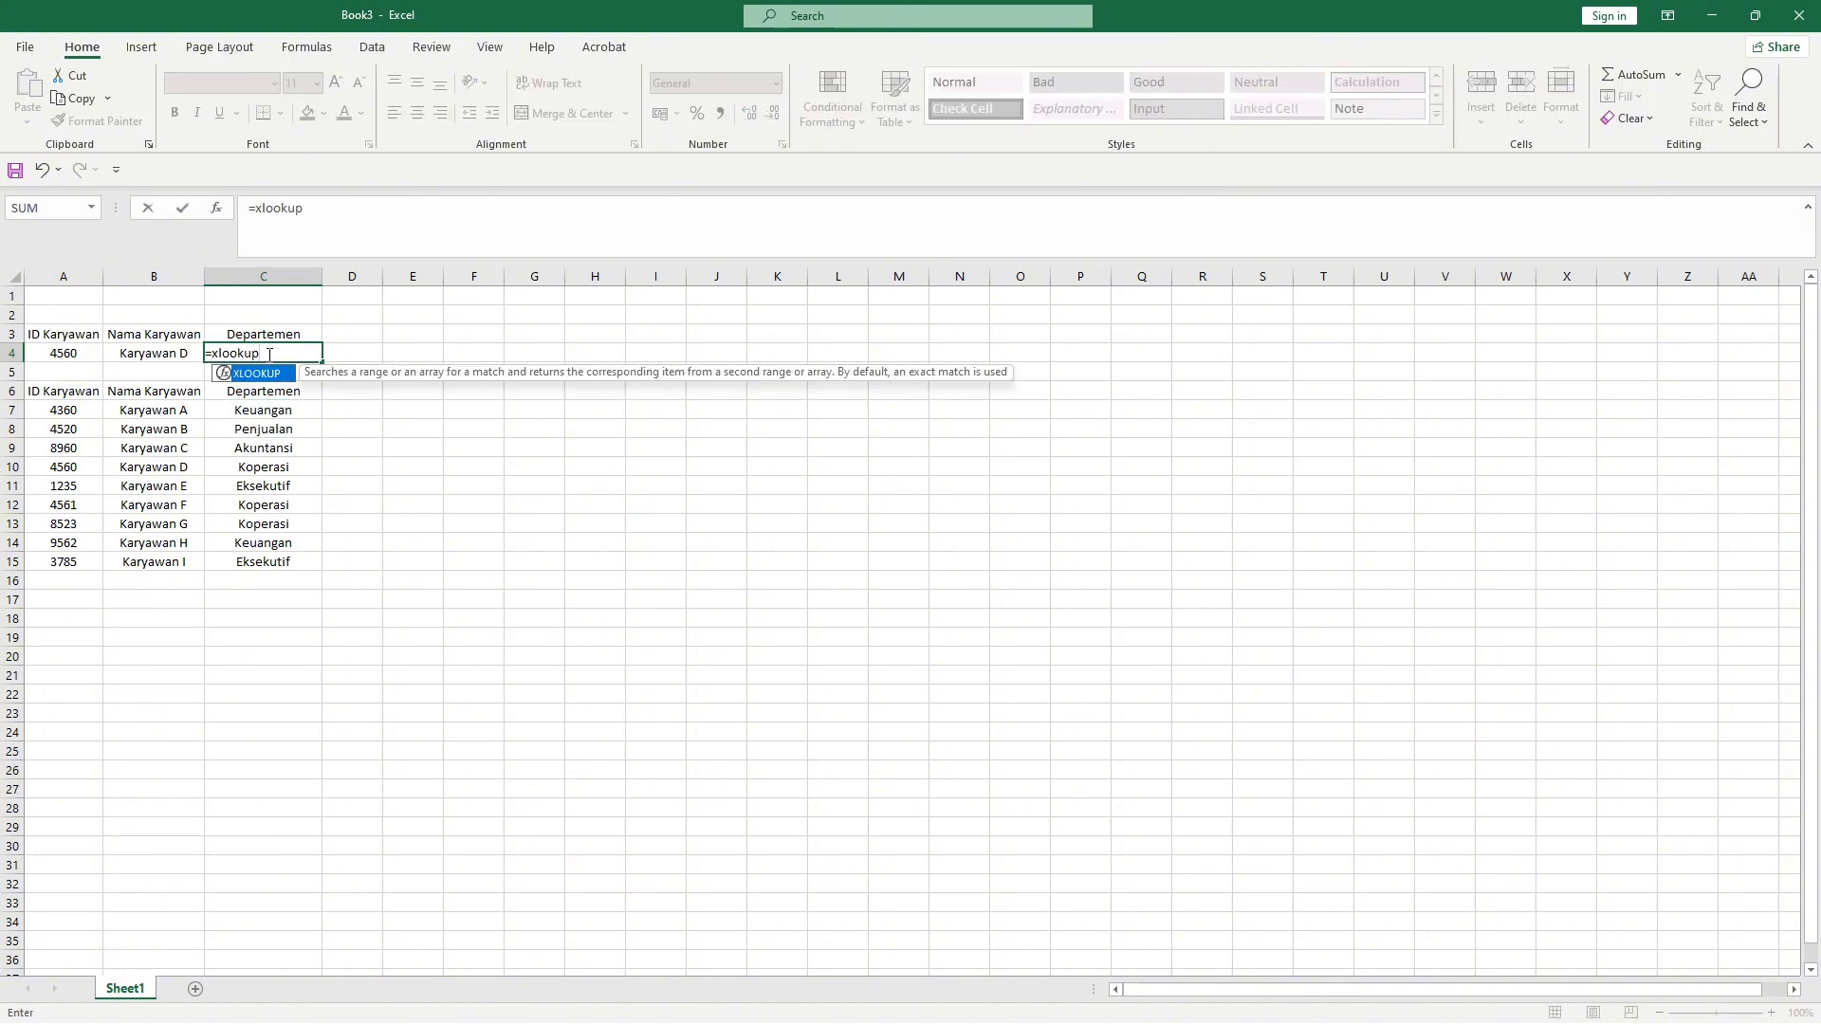
type("(")
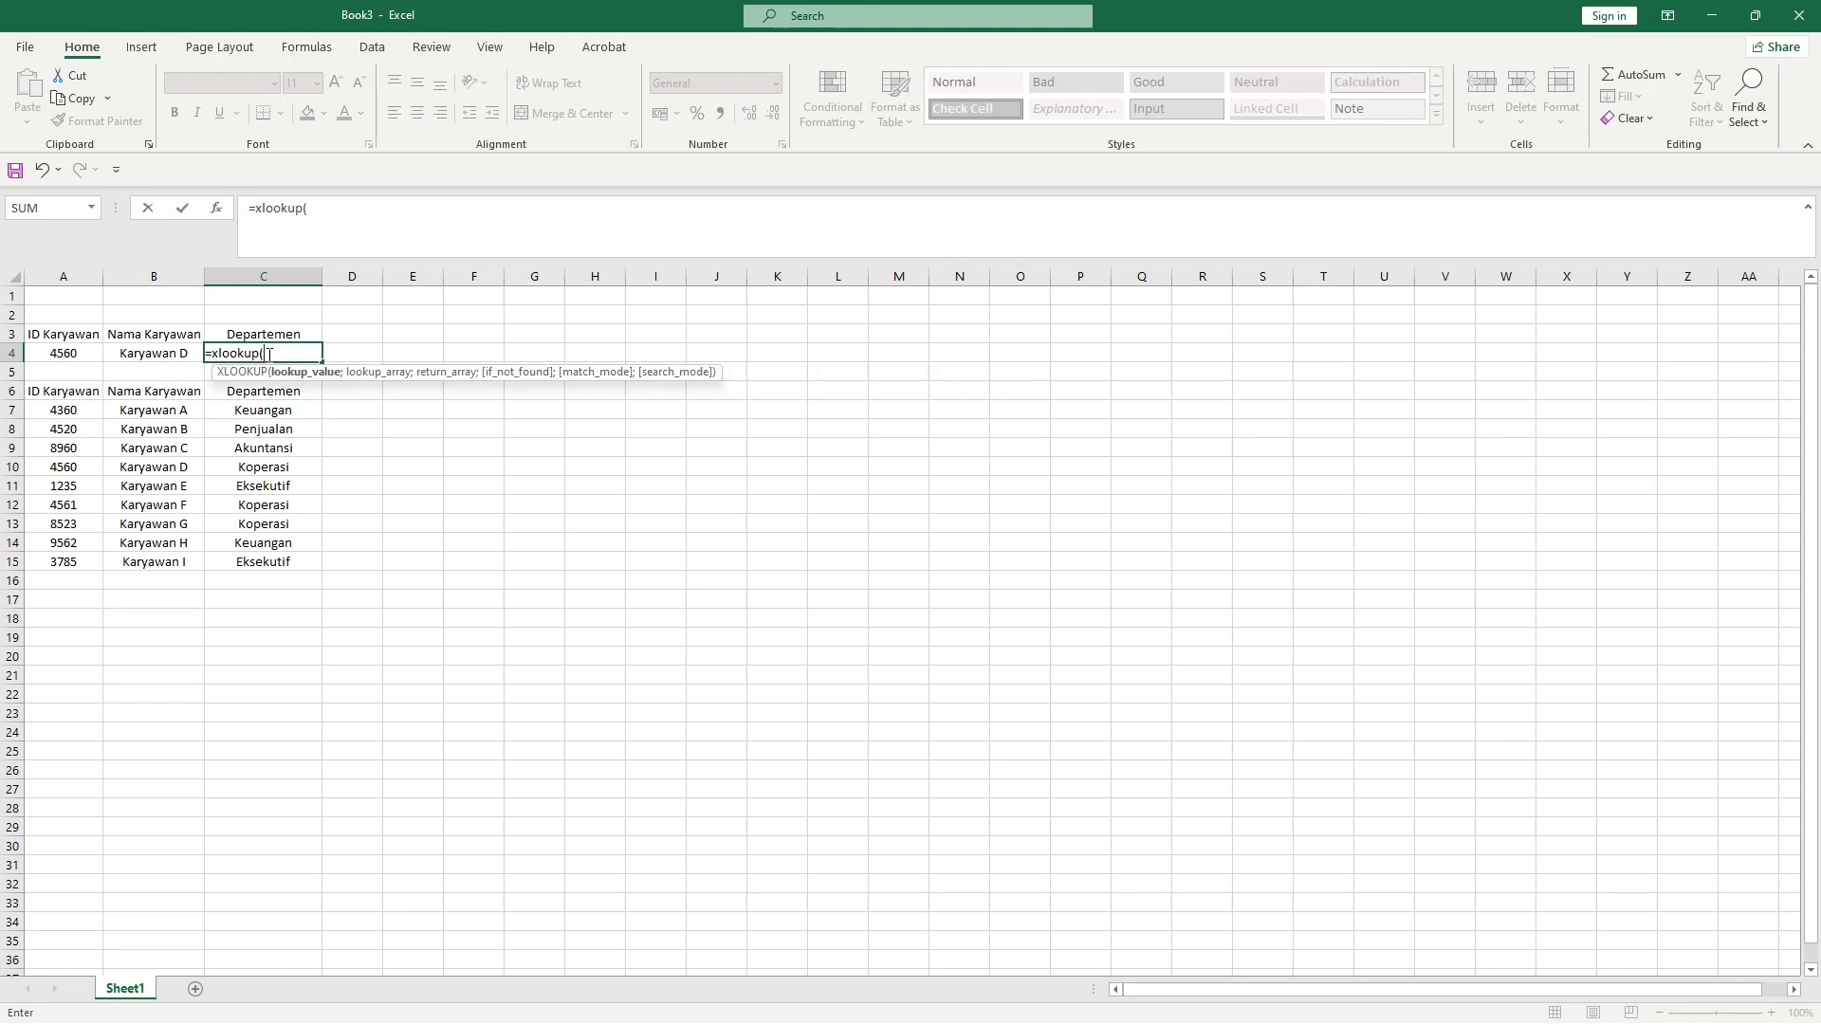
left_click(89, 354)
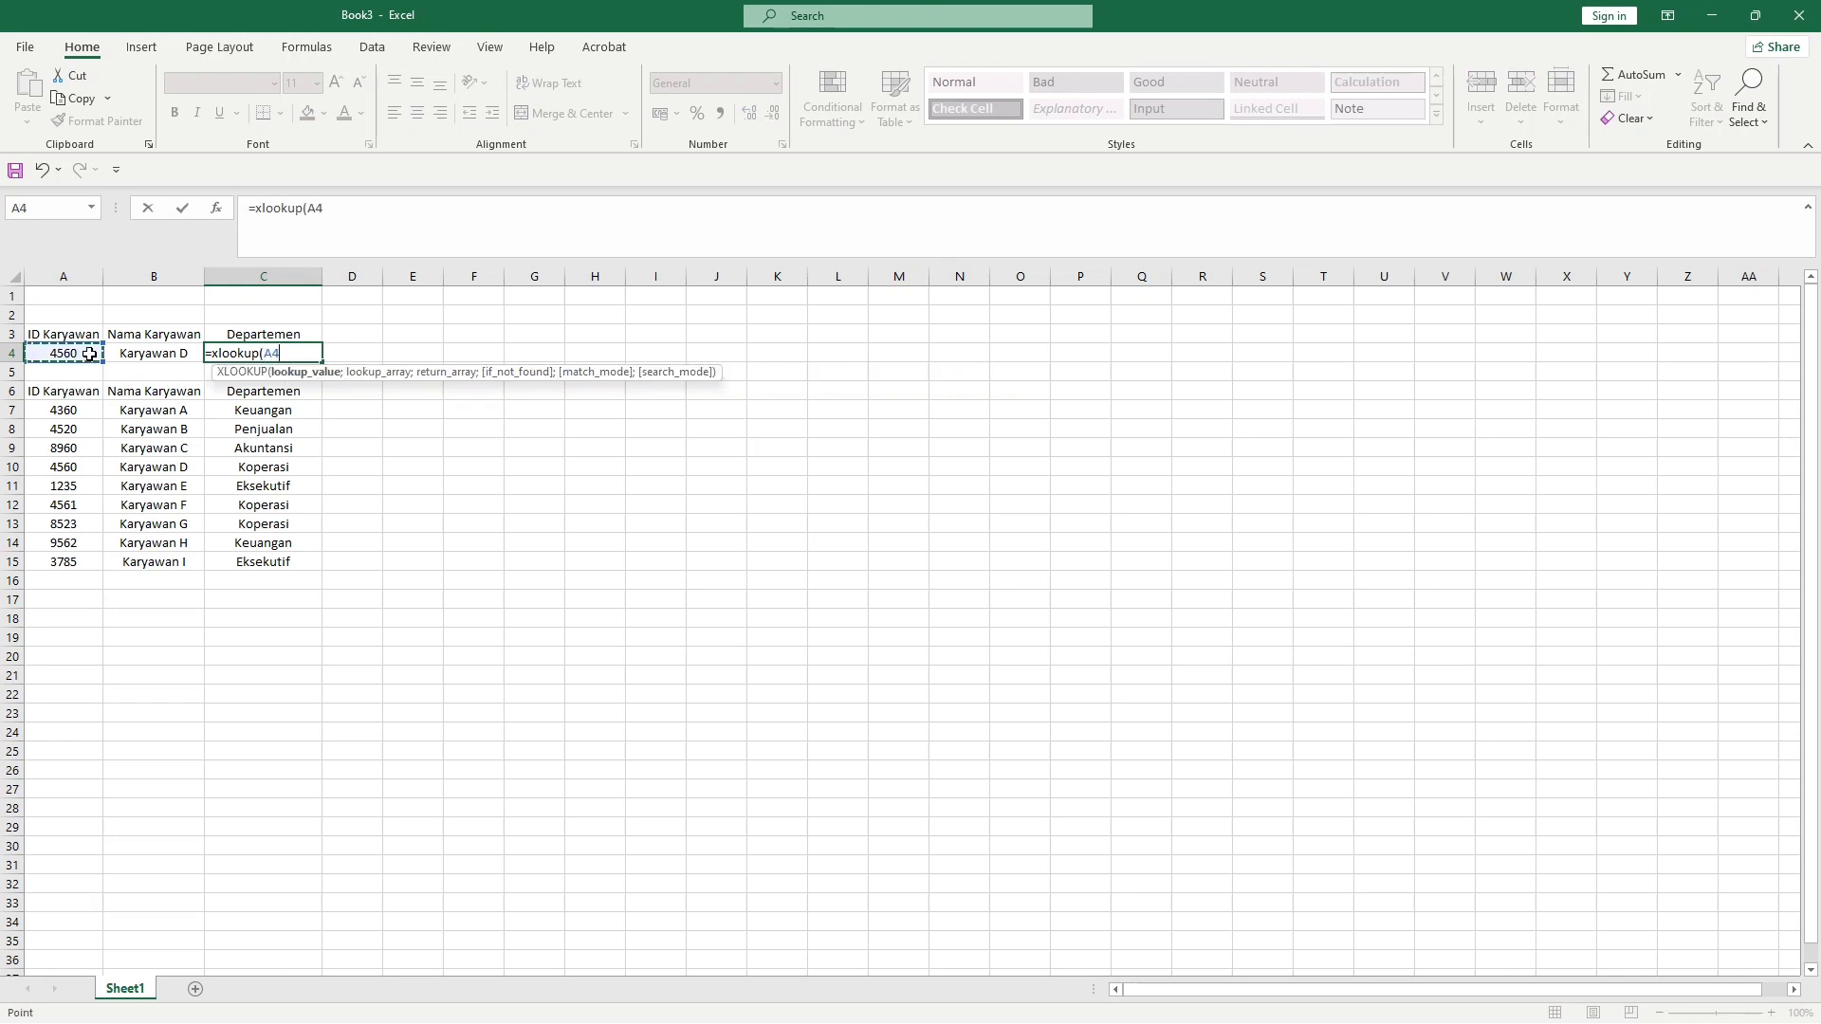
type(";")
left_click_drag(84, 410, 66, 562)
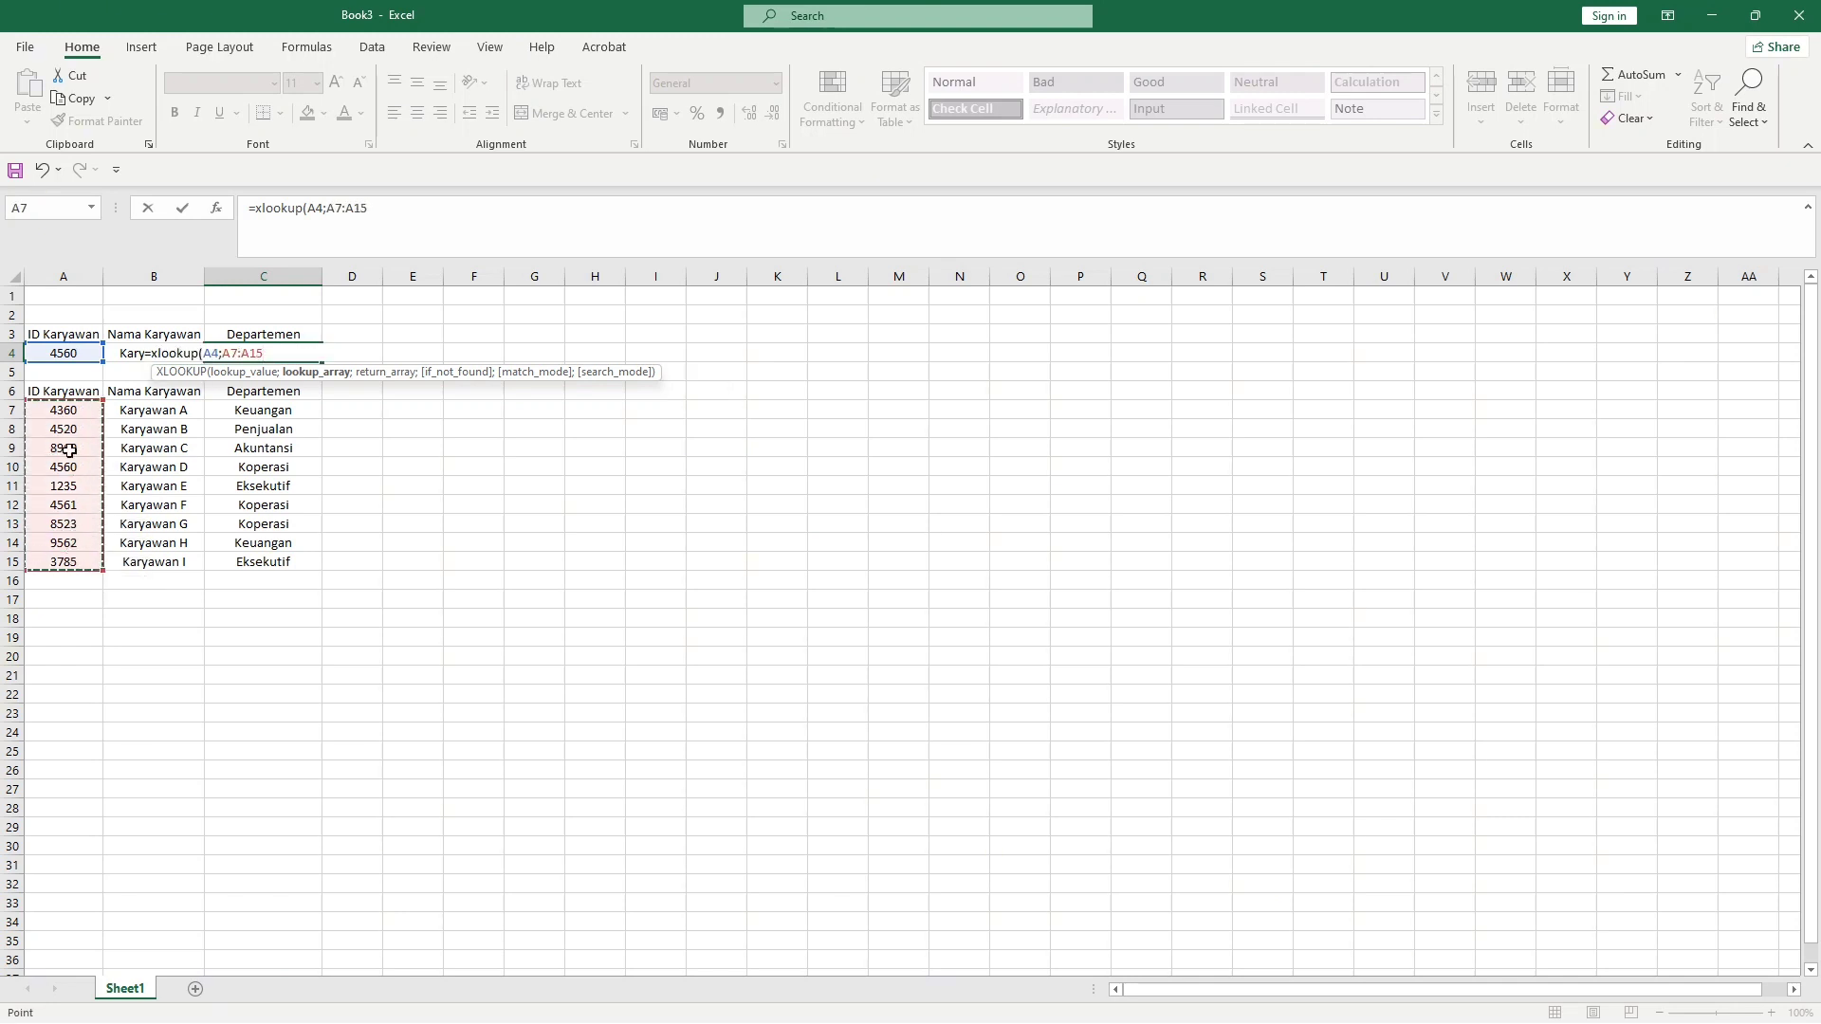
type(";")
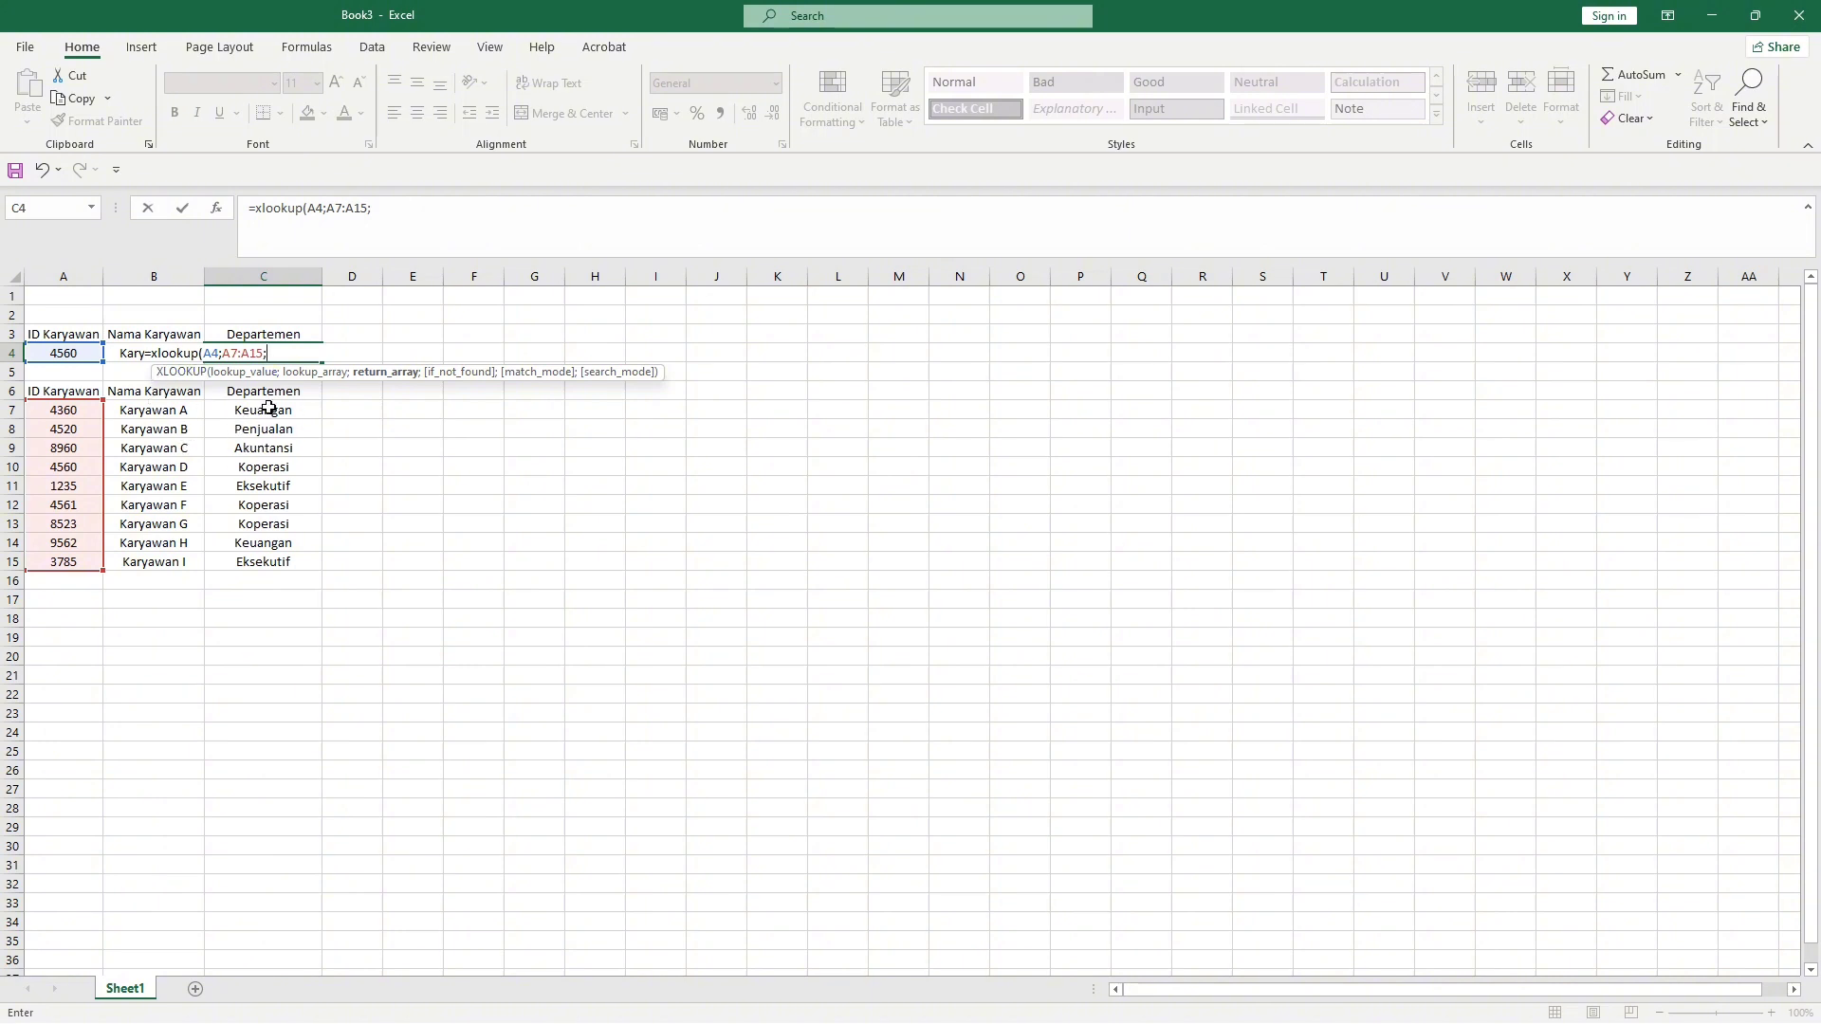
left_click_drag(266, 409, 274, 561)
key("Return")
left_click(377, 422)
left_click(252, 354)
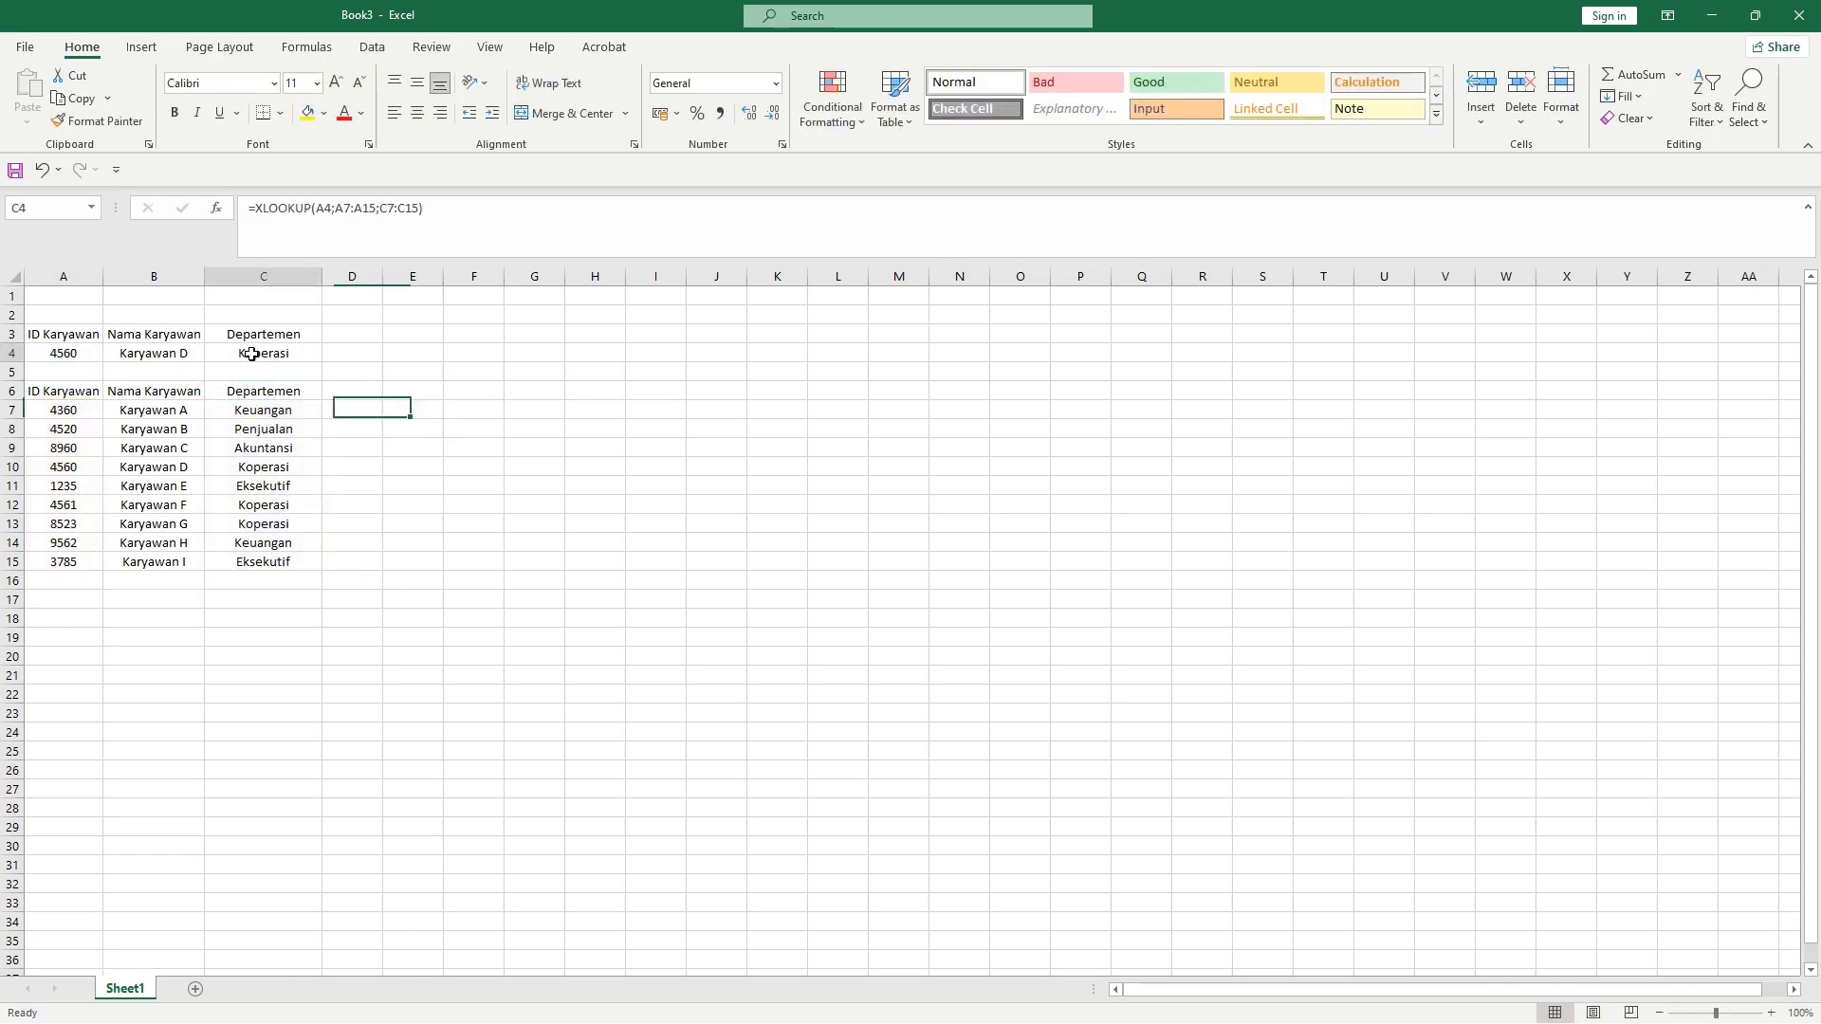
Replace the employee ID in A4 with one missing from the table, and check the lookup formula in C4
left_click(85, 352)
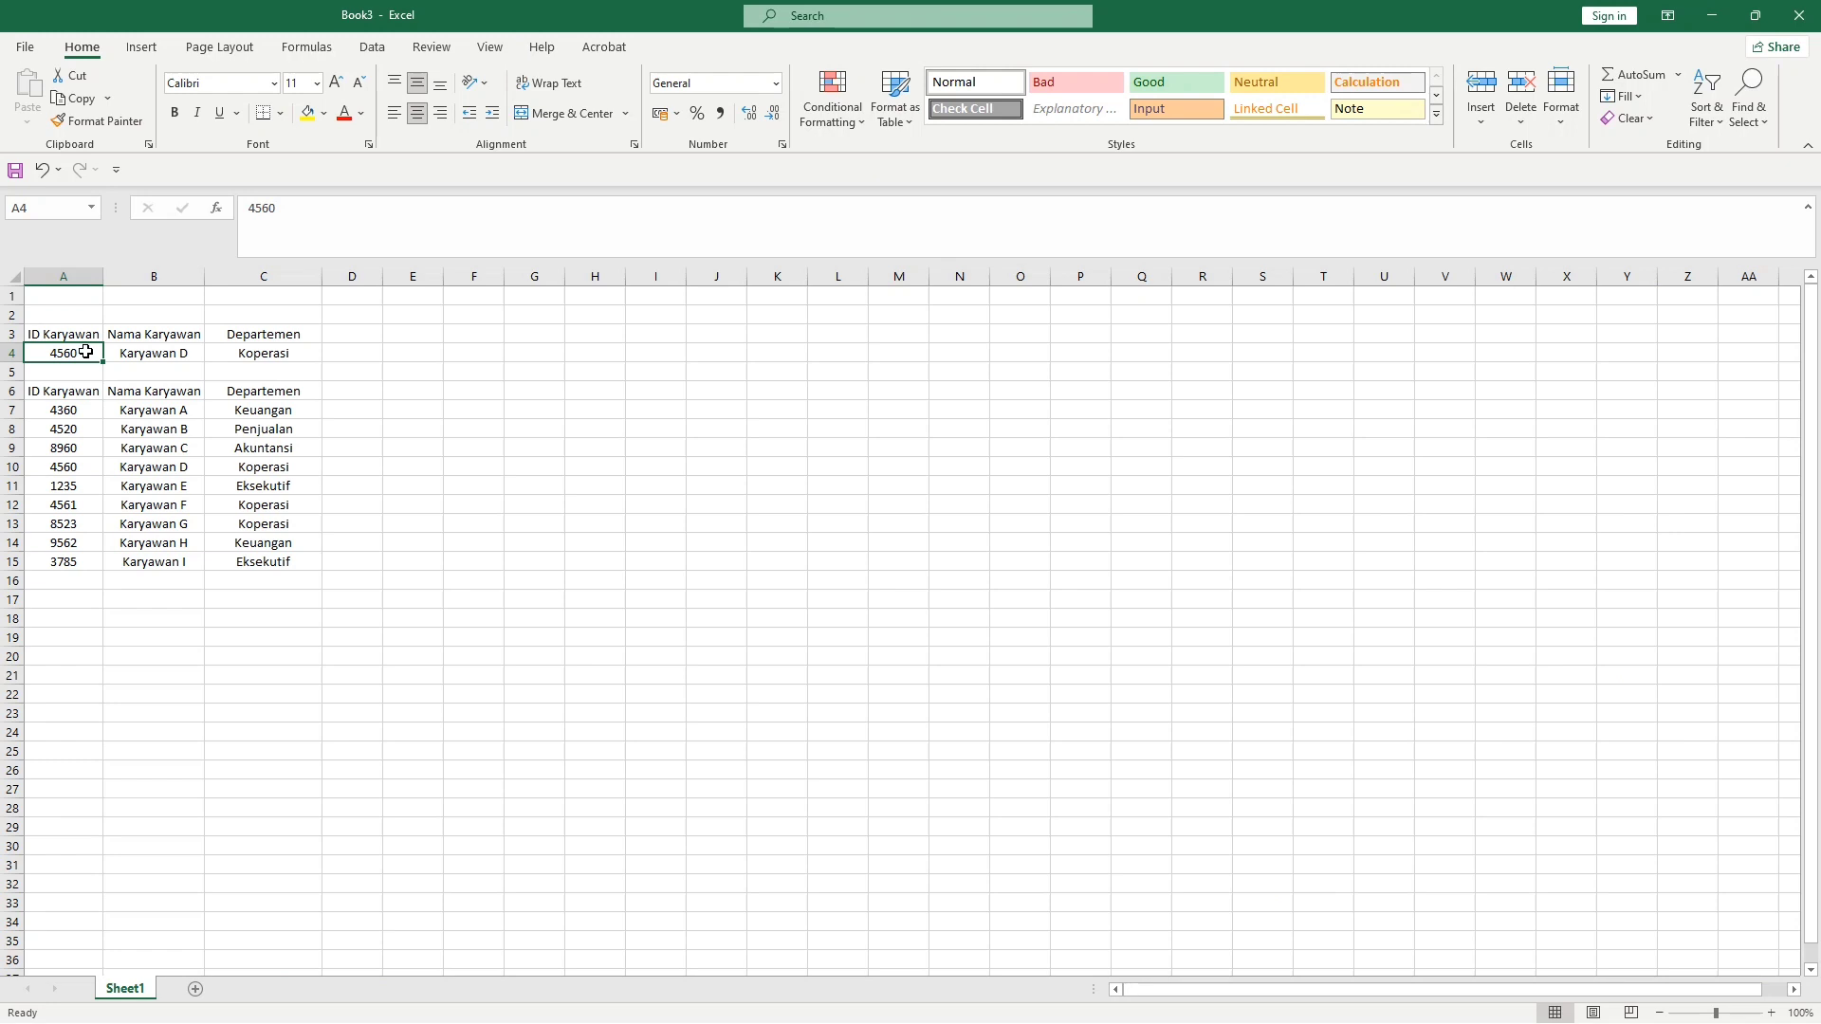
type("1234")
key("Return")
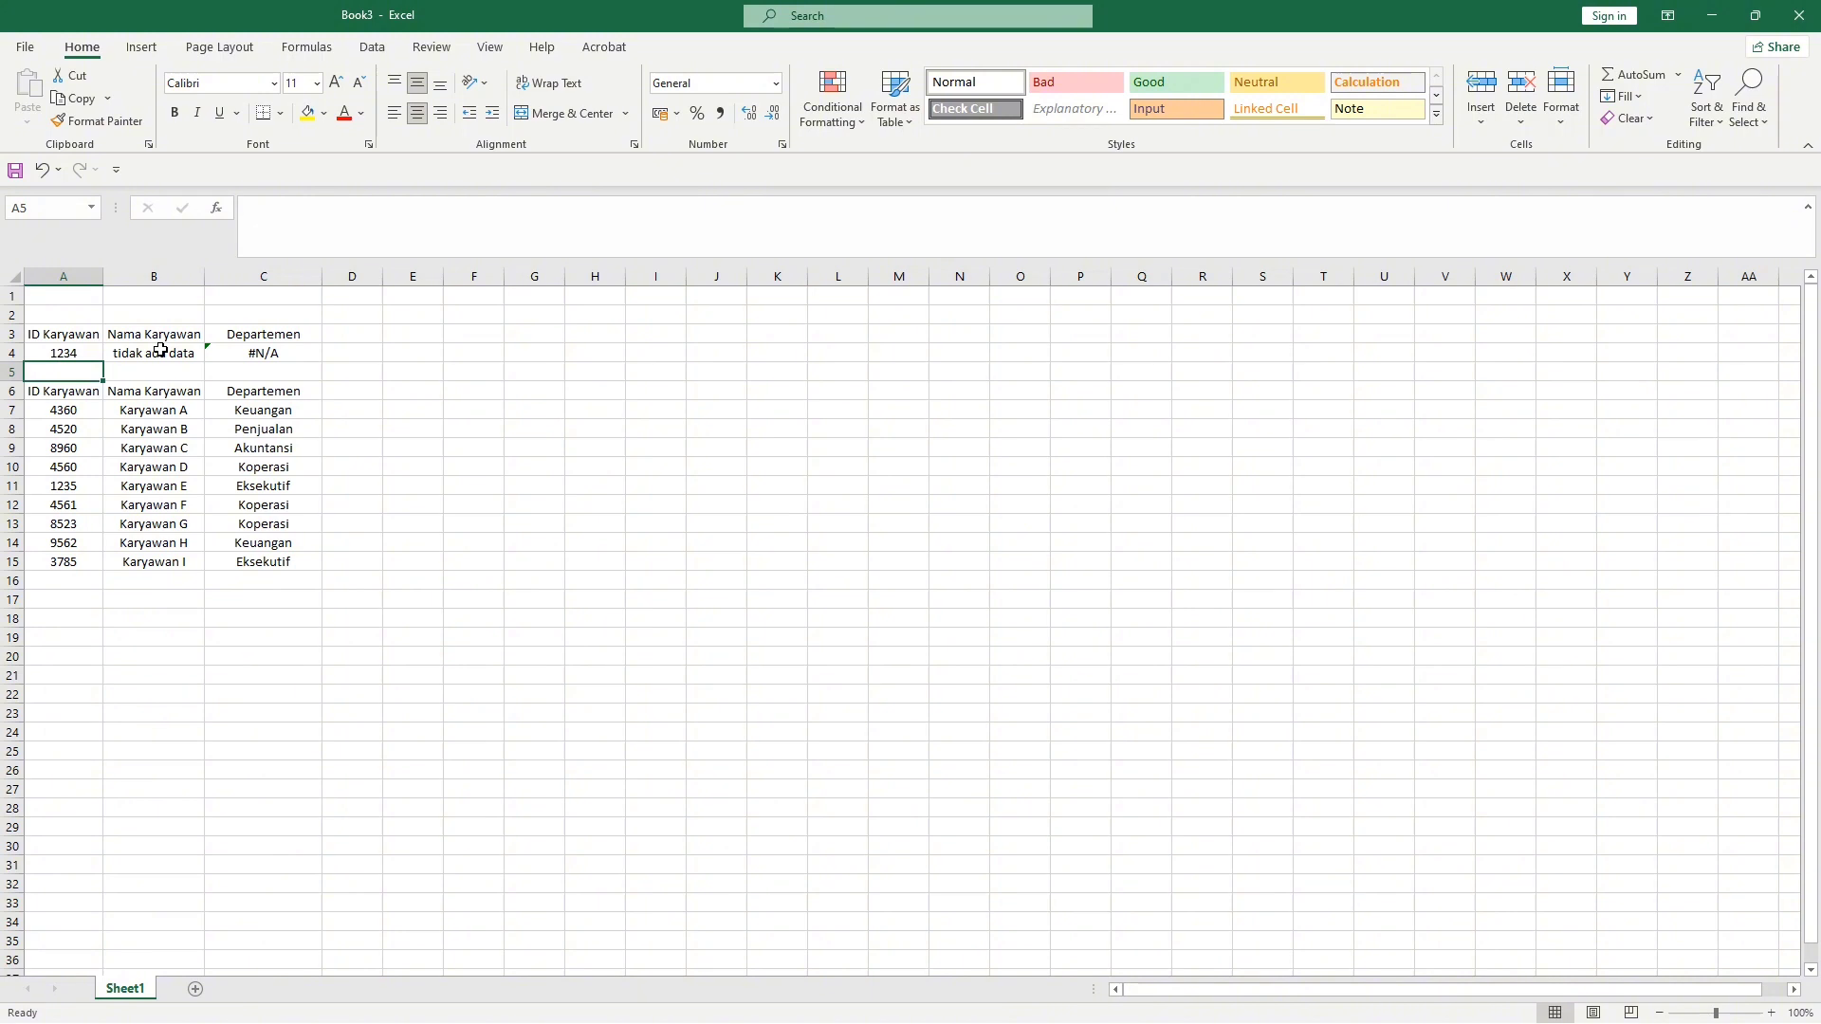
left_click(210, 353)
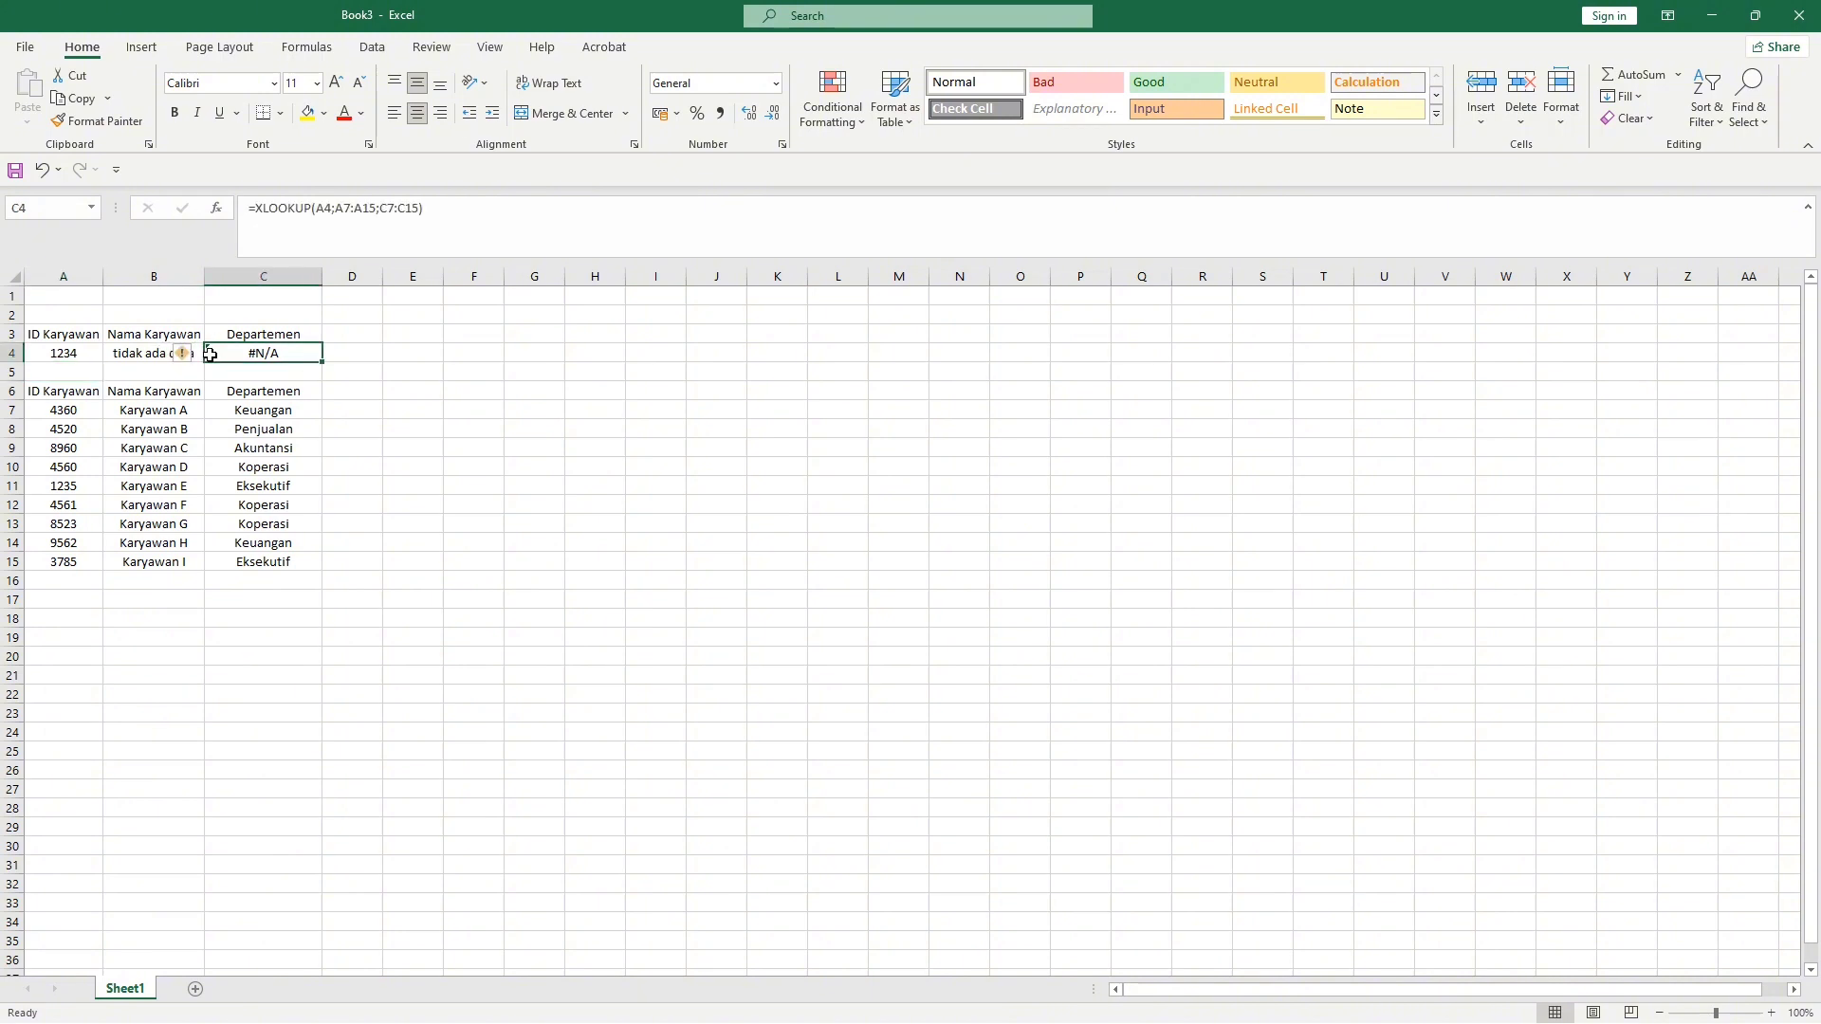
left_click(254, 658)
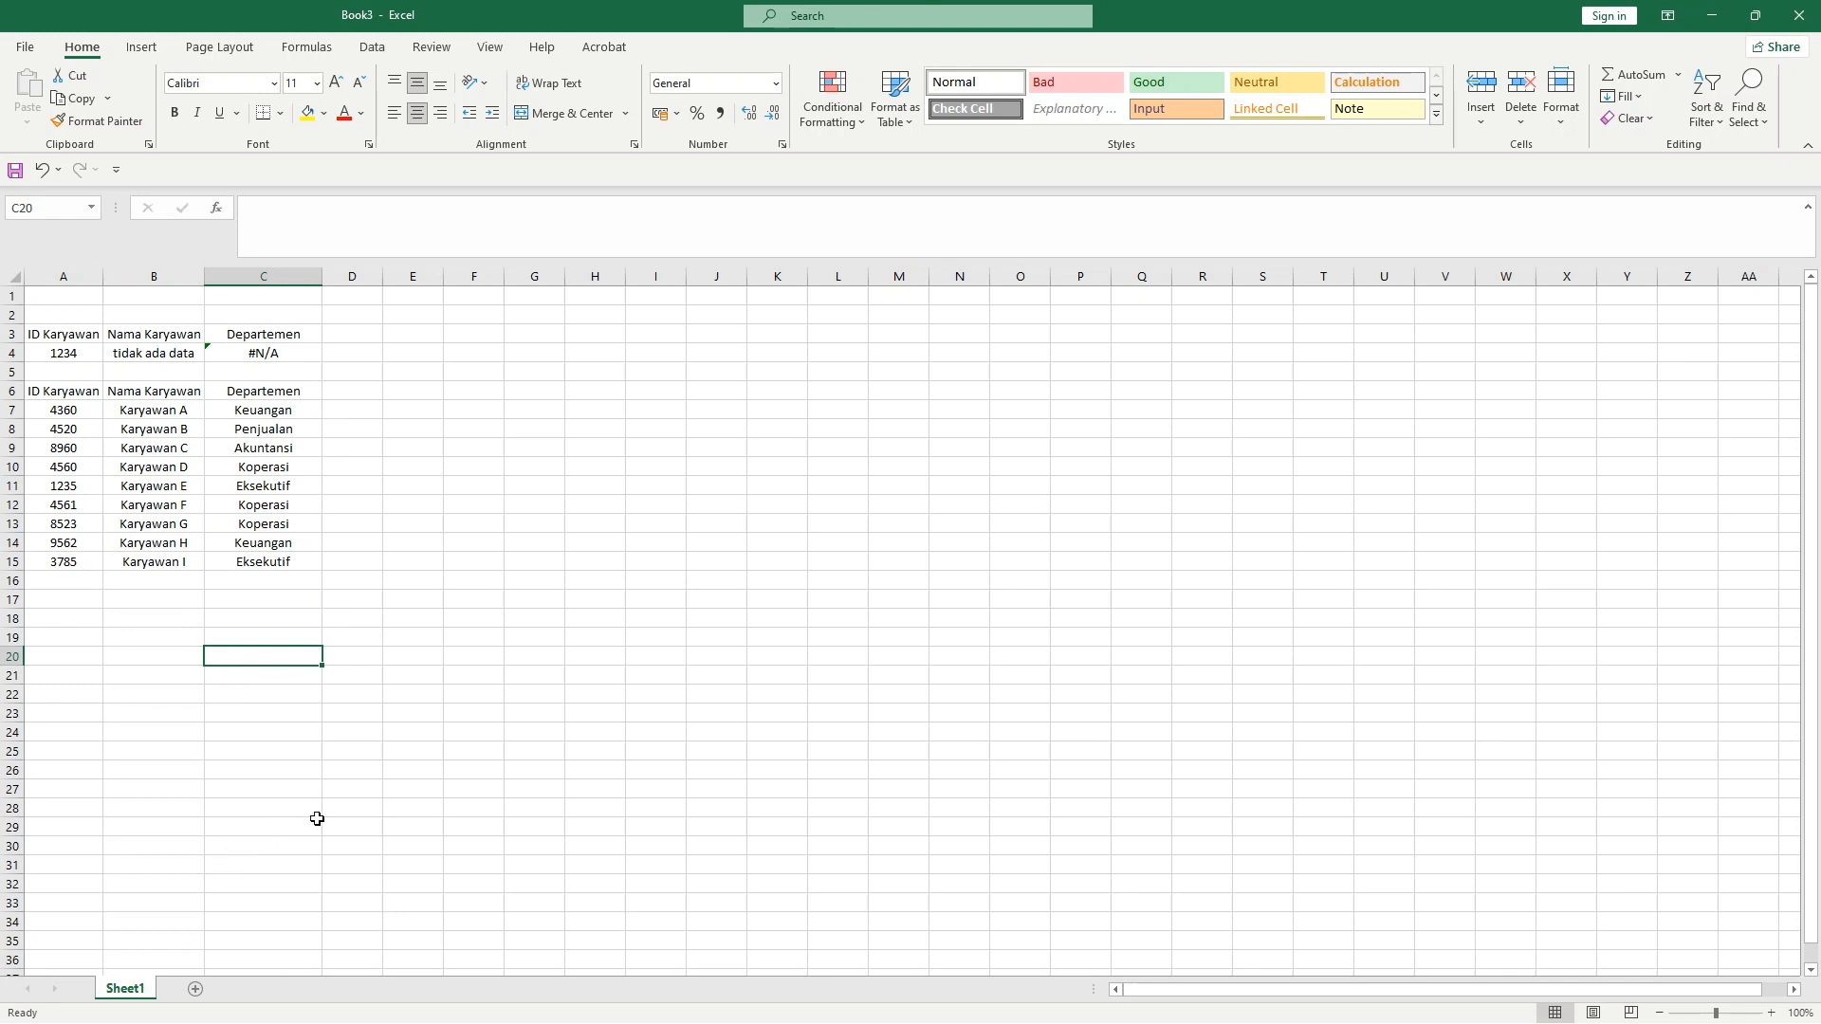
Add a new worksheet to the workbook and select its cell A3
left_click(200, 994)
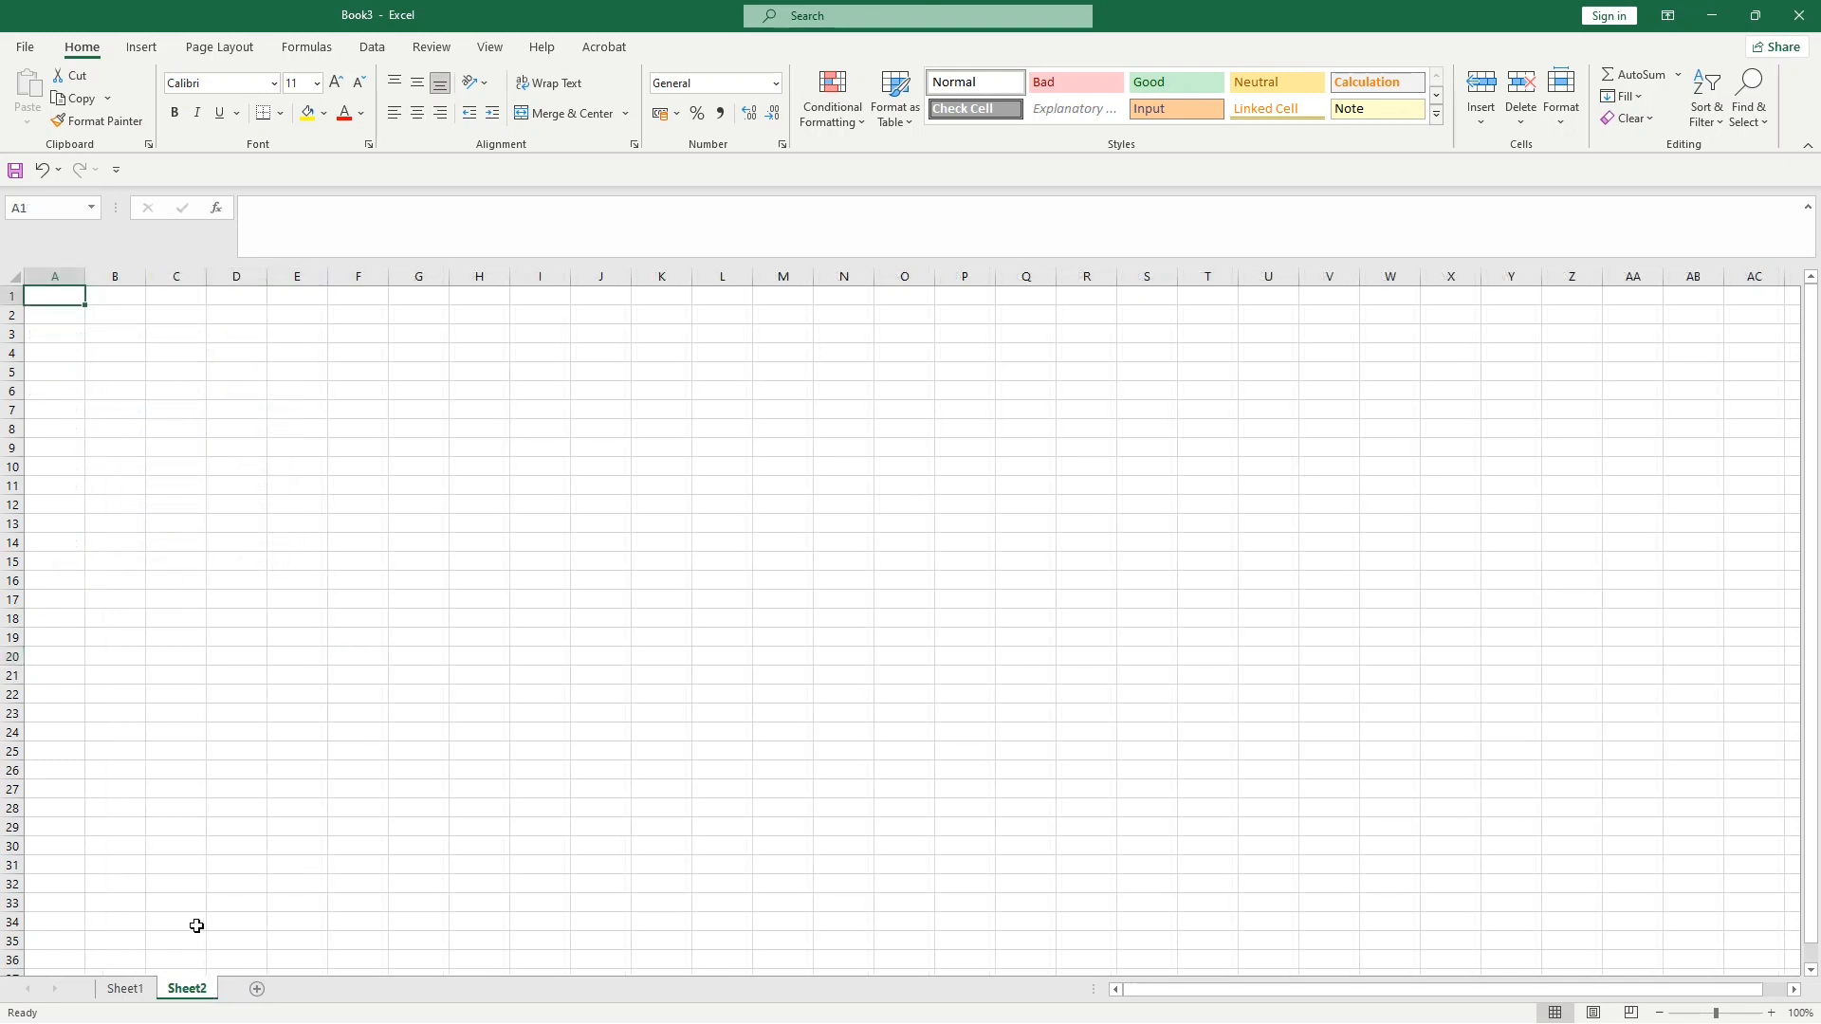
left_click(69, 334)
type("=")
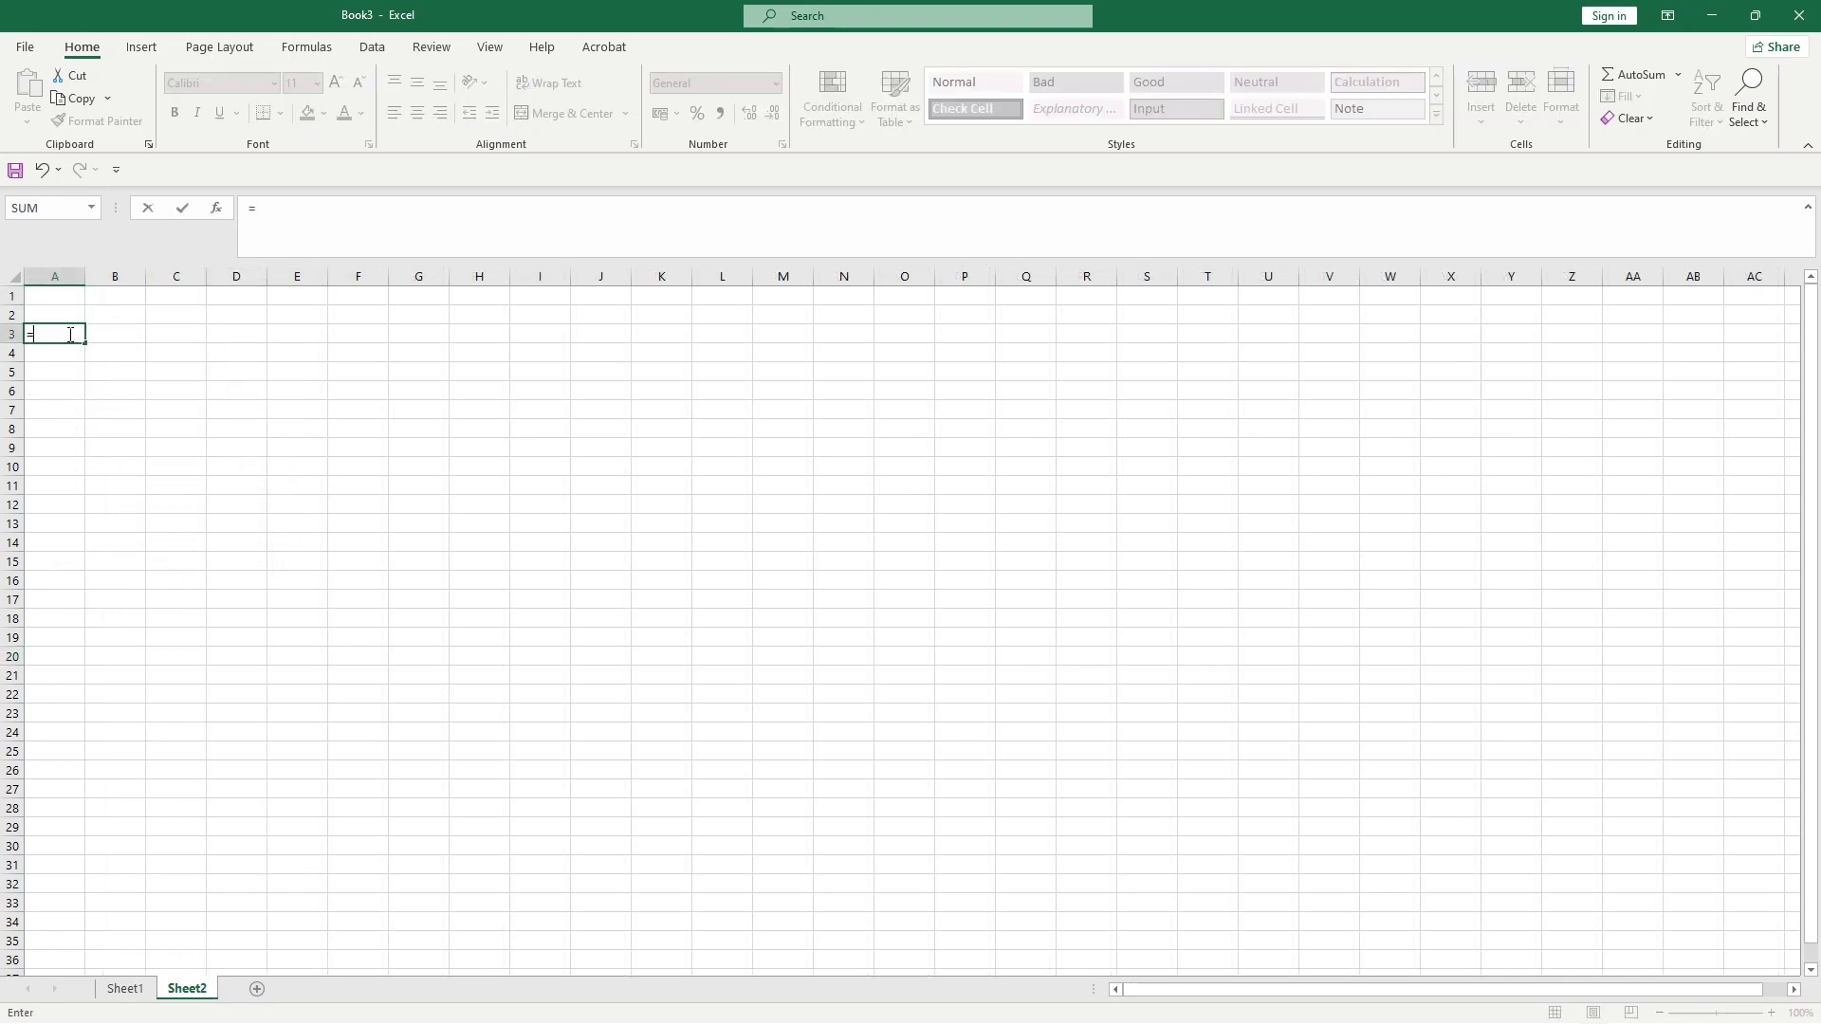
type("xlookui")
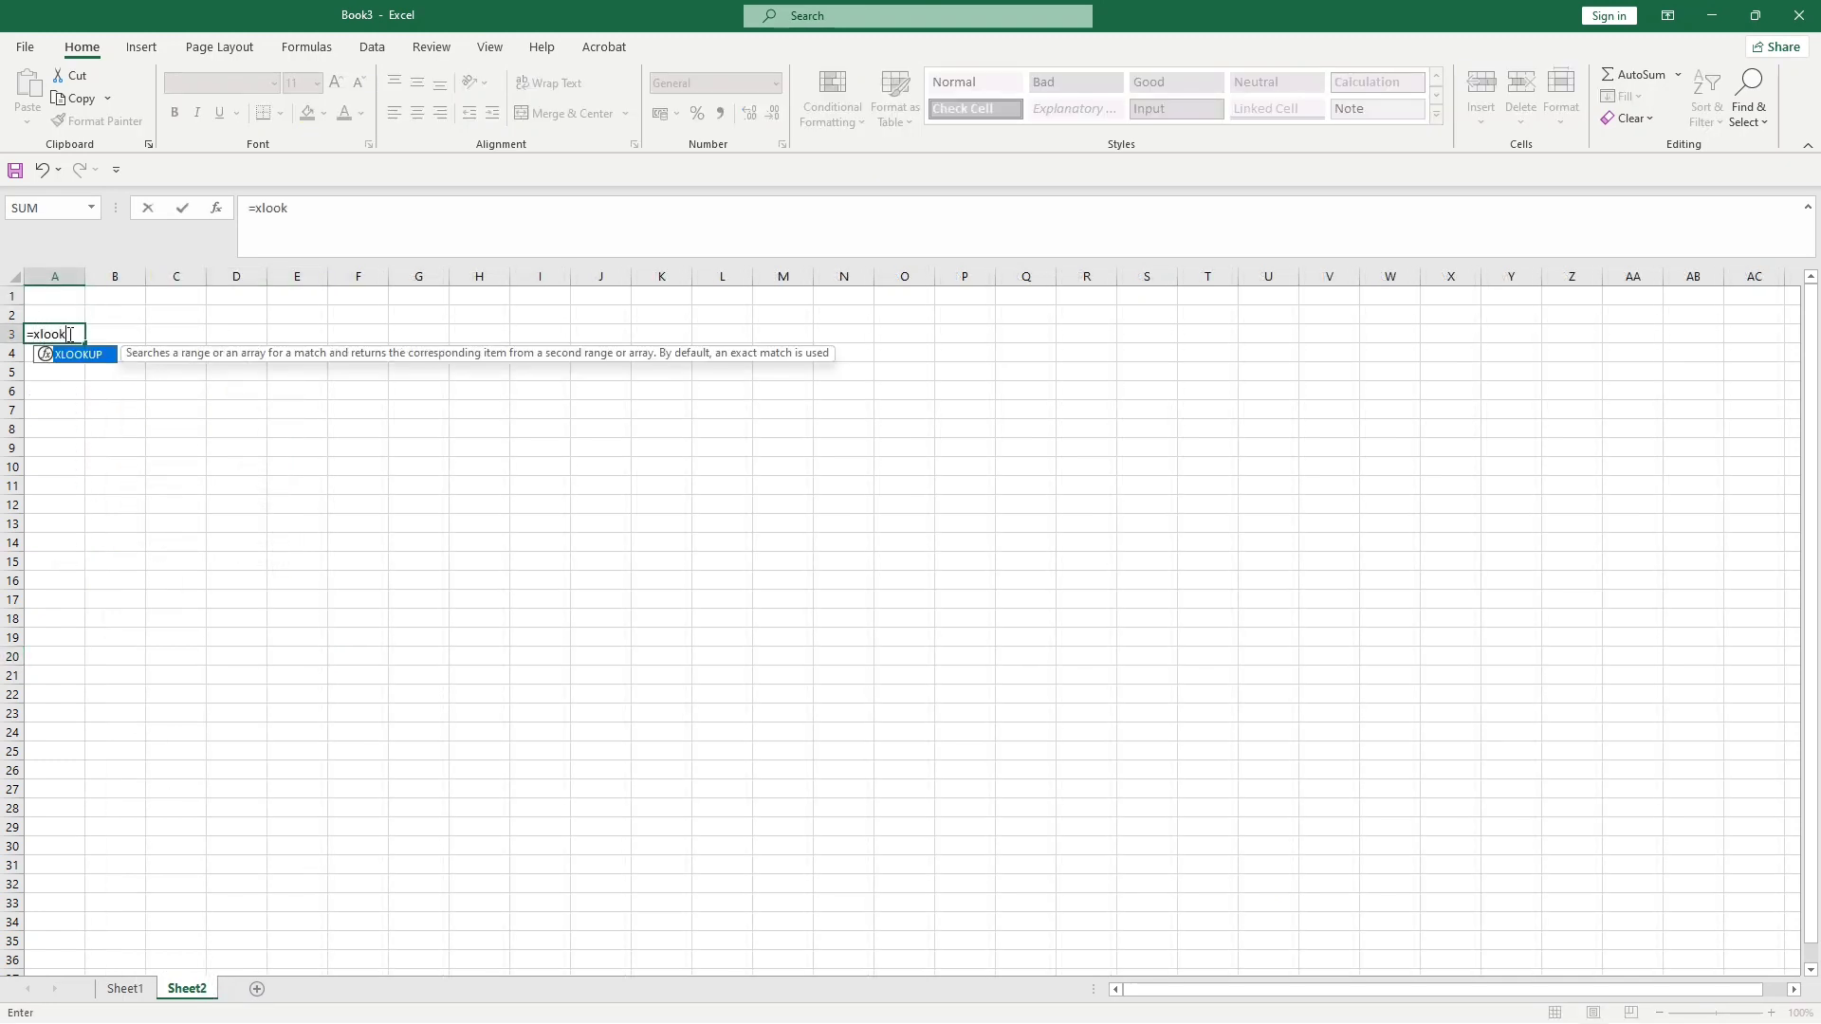
key("BackSpace")
key("BackSpace")
key("BackSpace")
key("BackSpace")
key("BackSpace")
key("BackSpace")
key("BackSpace")
key("BackSpace")
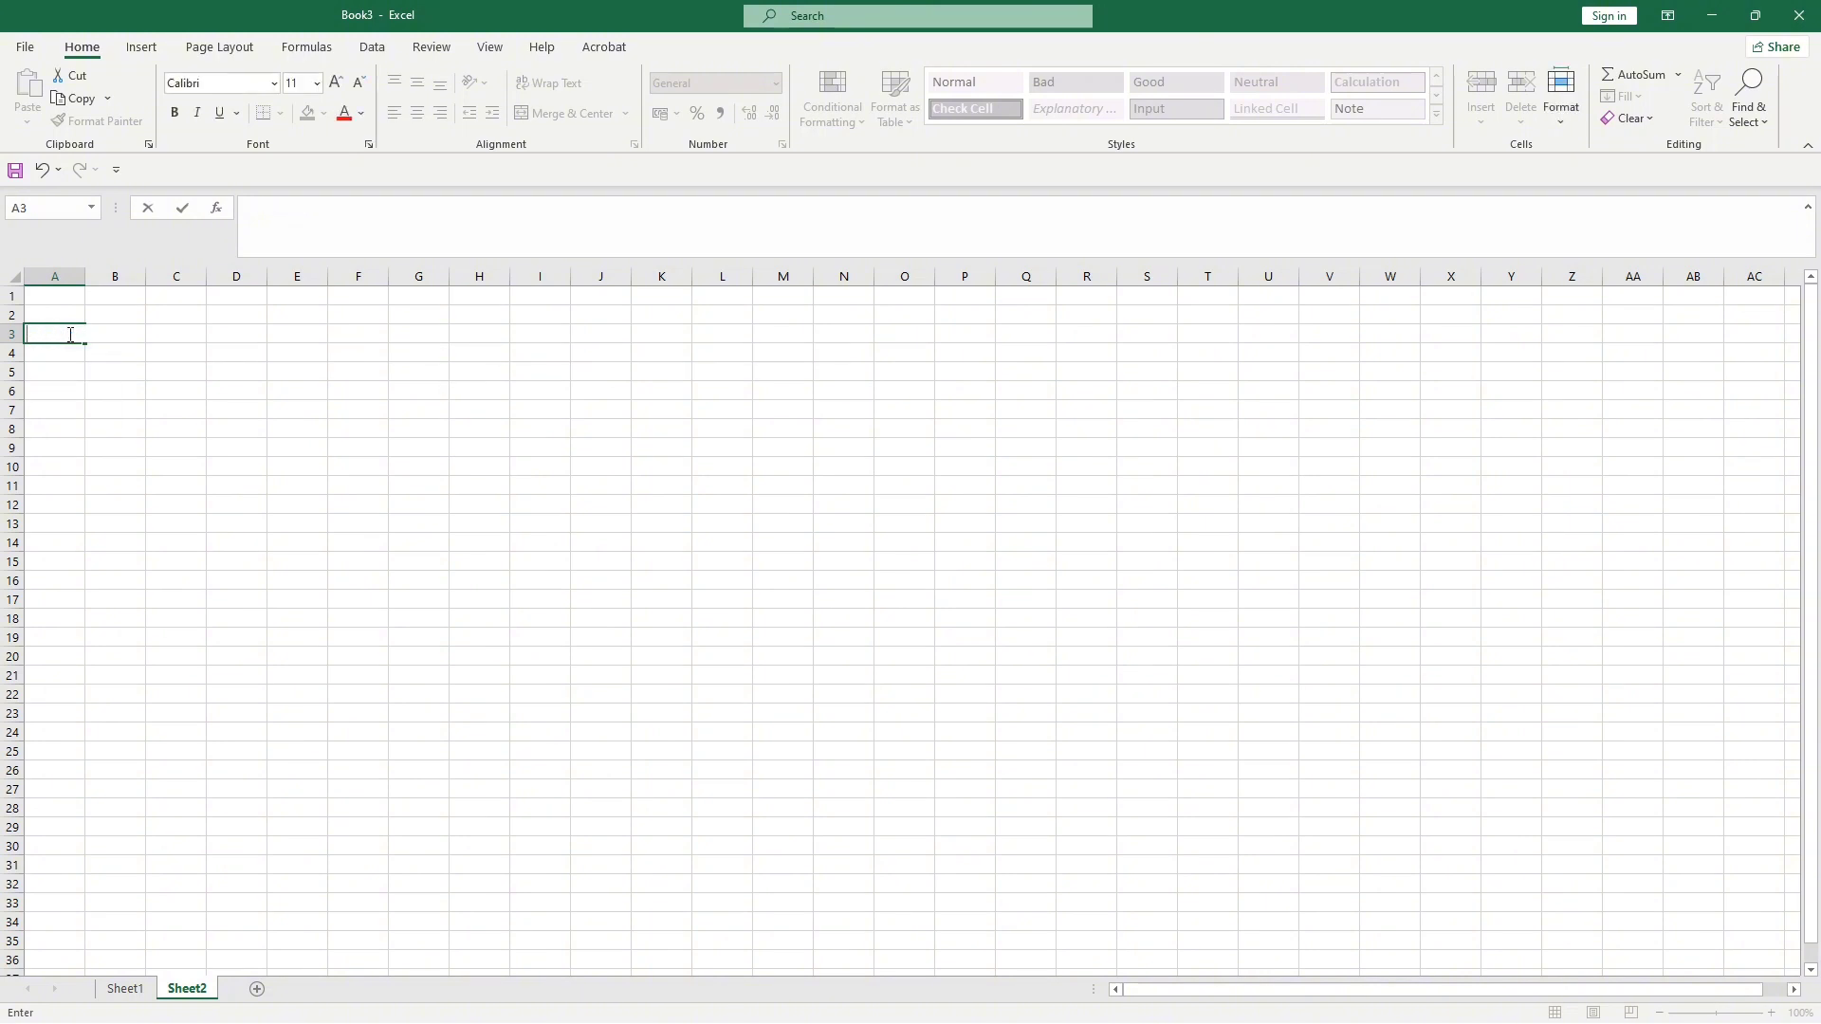
Enter the headers Id Karyawan, Nama Karyawan and Departemen in cells A3 to C3 of Sheet2
type("Id Karyawan")
key("Return")
key("Up")
key("Right")
type("Nama ")
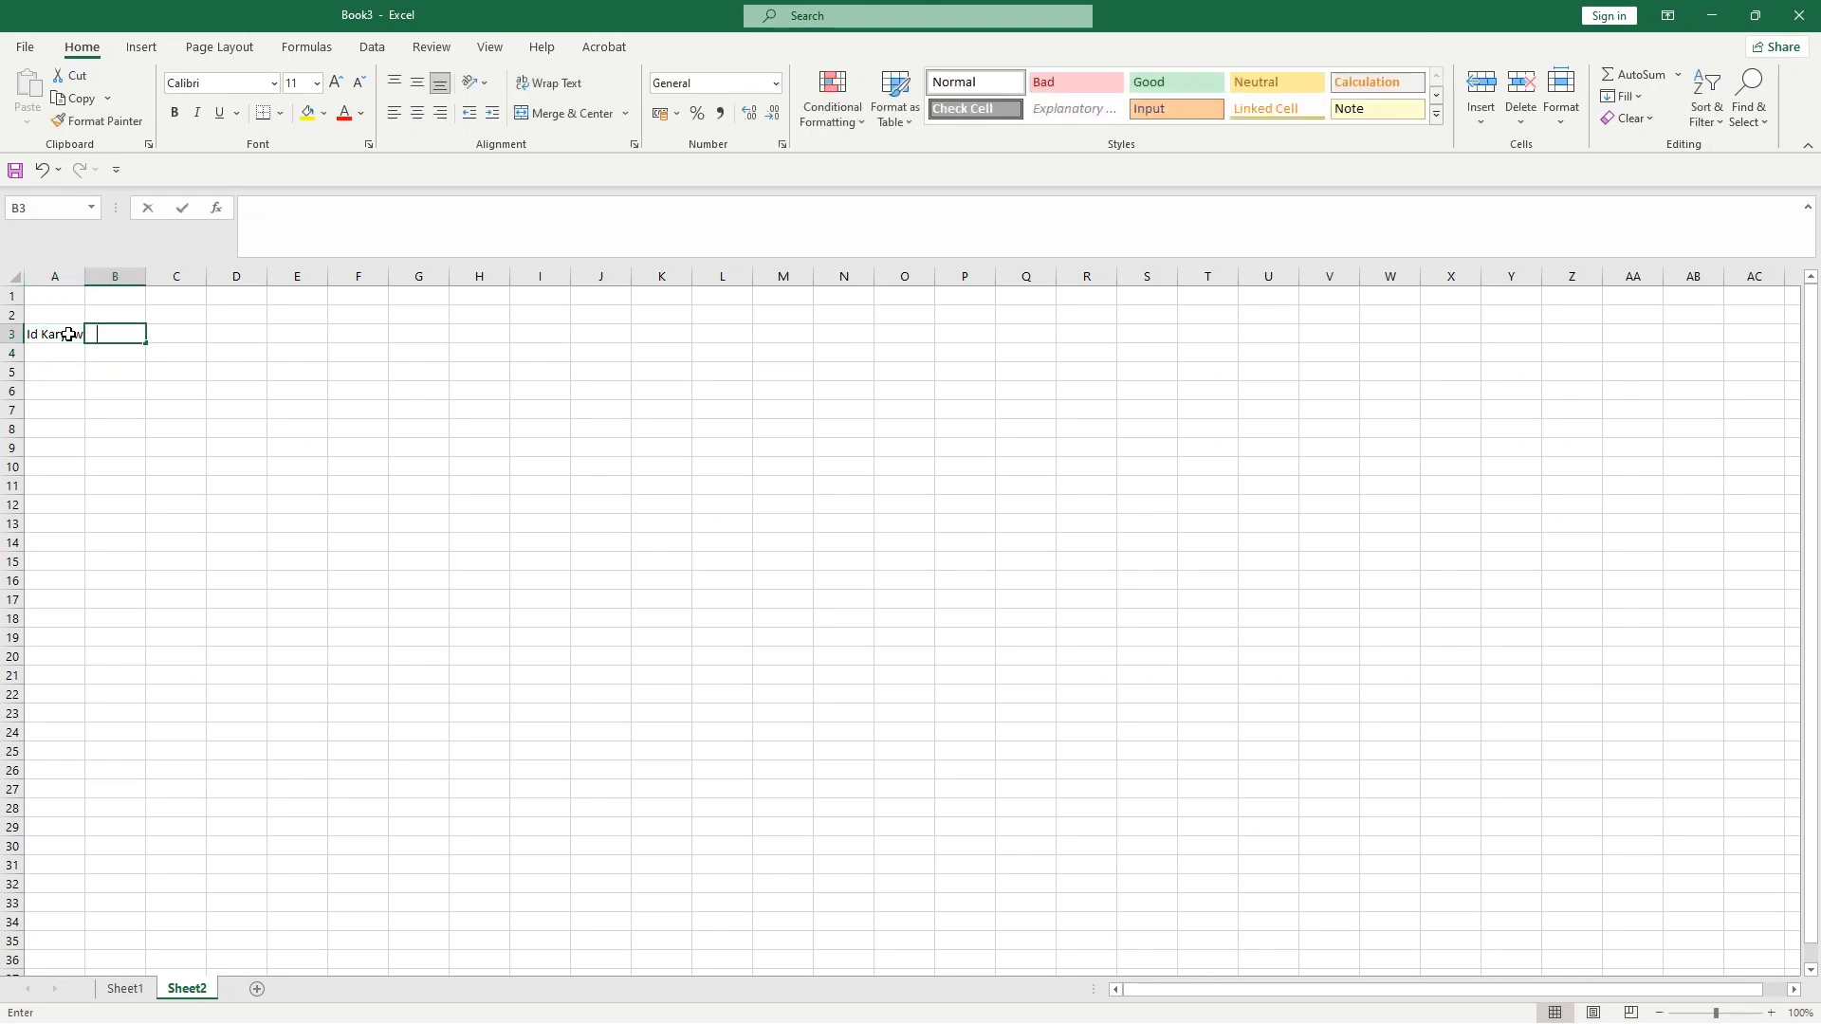
type("Karyawan")
key("Return")
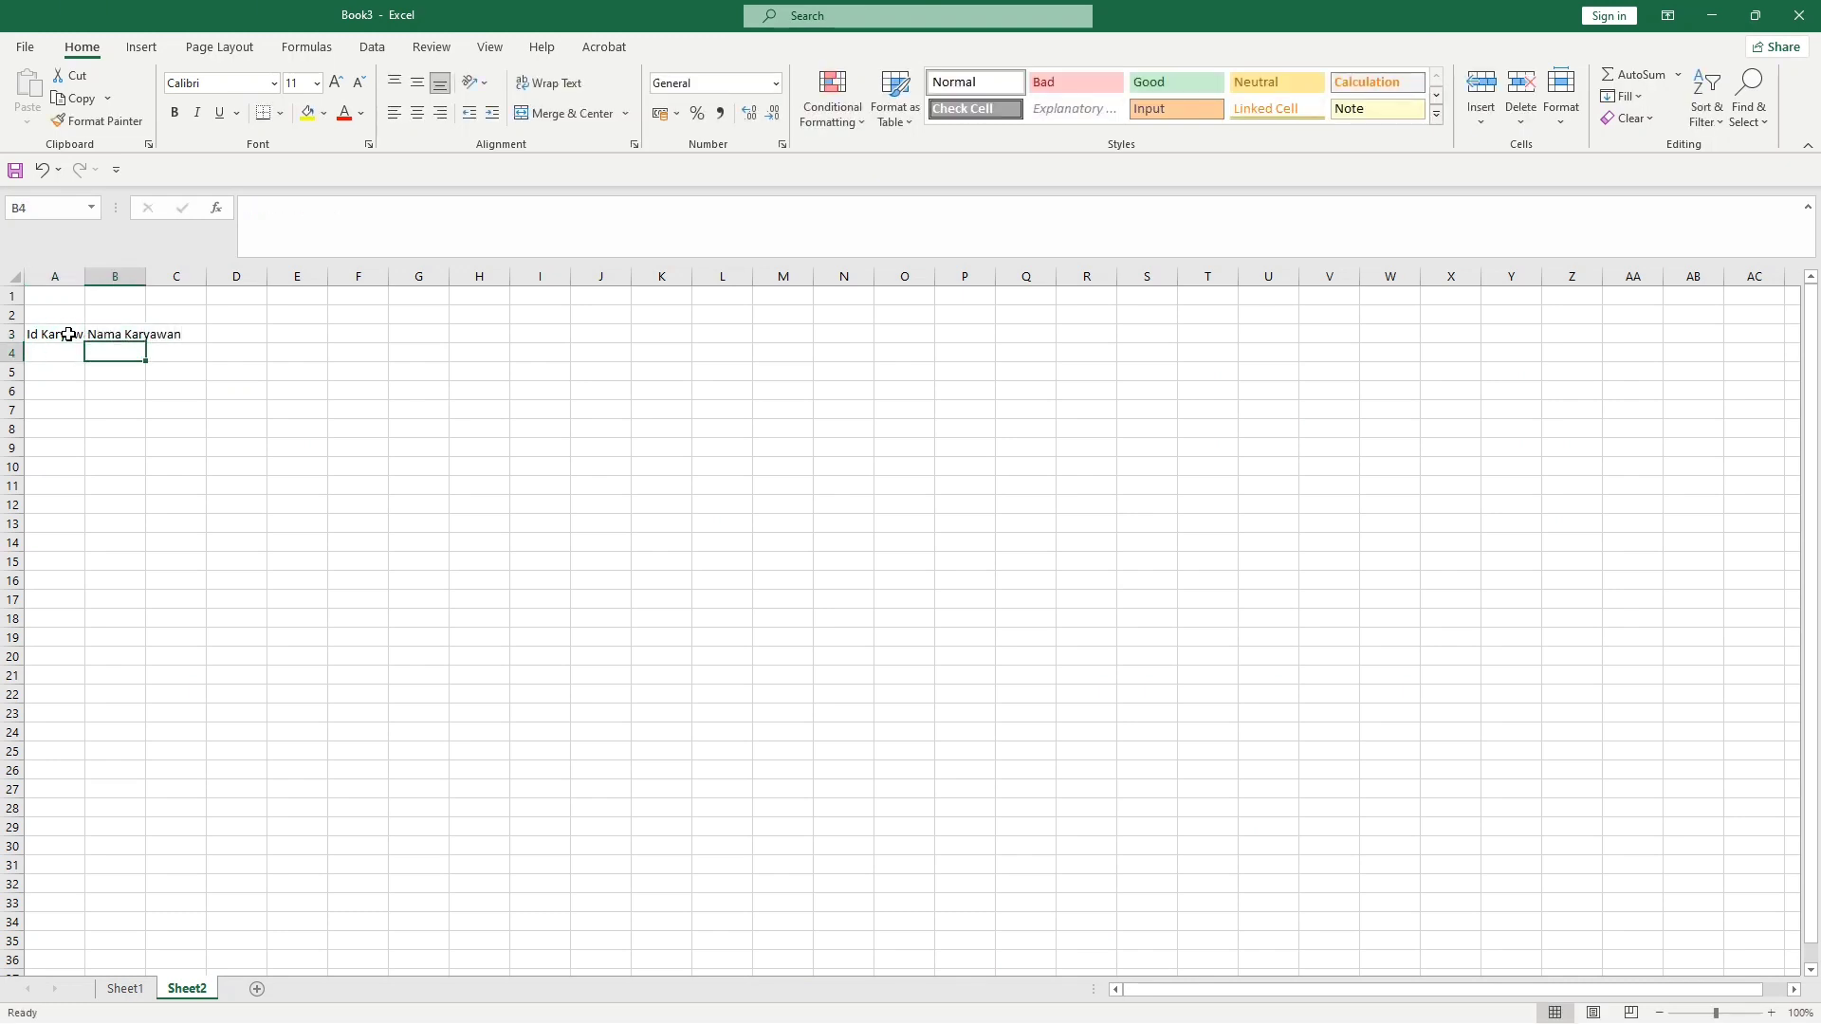
key("Up")
key("Right")
type("De")
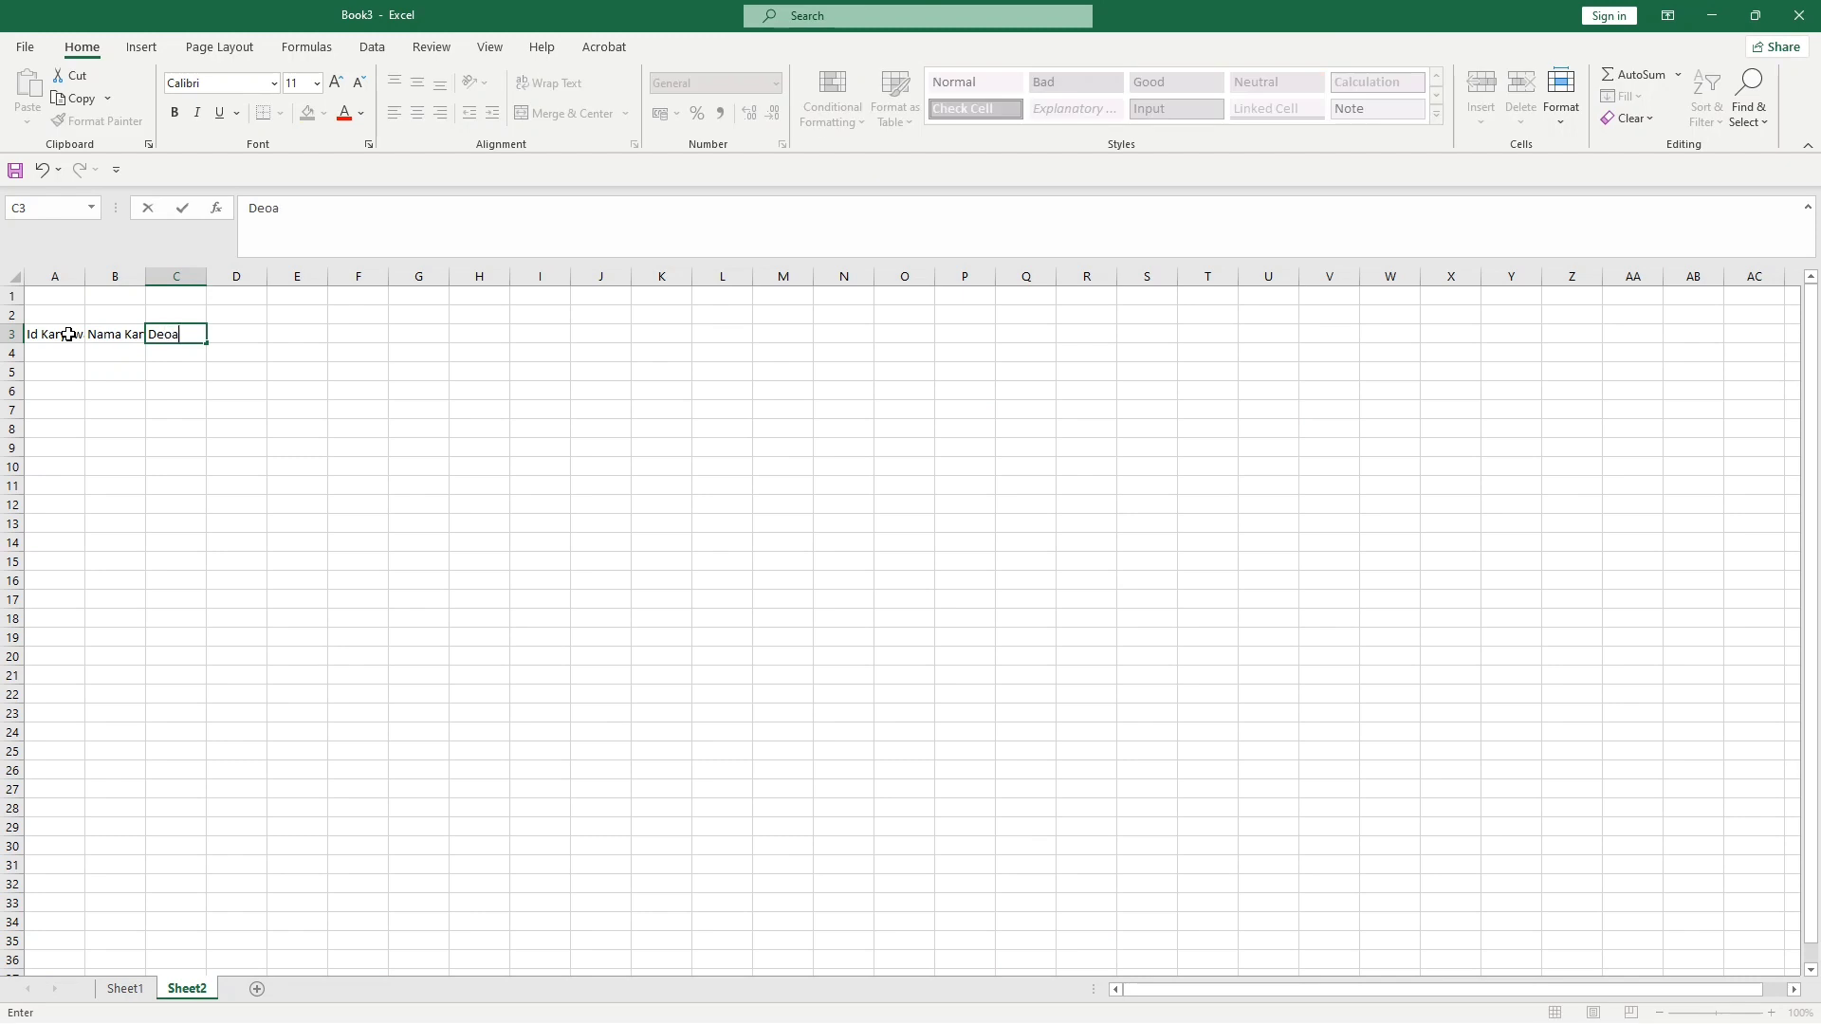
type("partemen")
key("Return")
Auto-fit the widths of columns A to C on Sheet2 to their header text
left_click_drag(52, 276, 199, 276)
double_click(203, 275)
left_click(386, 475)
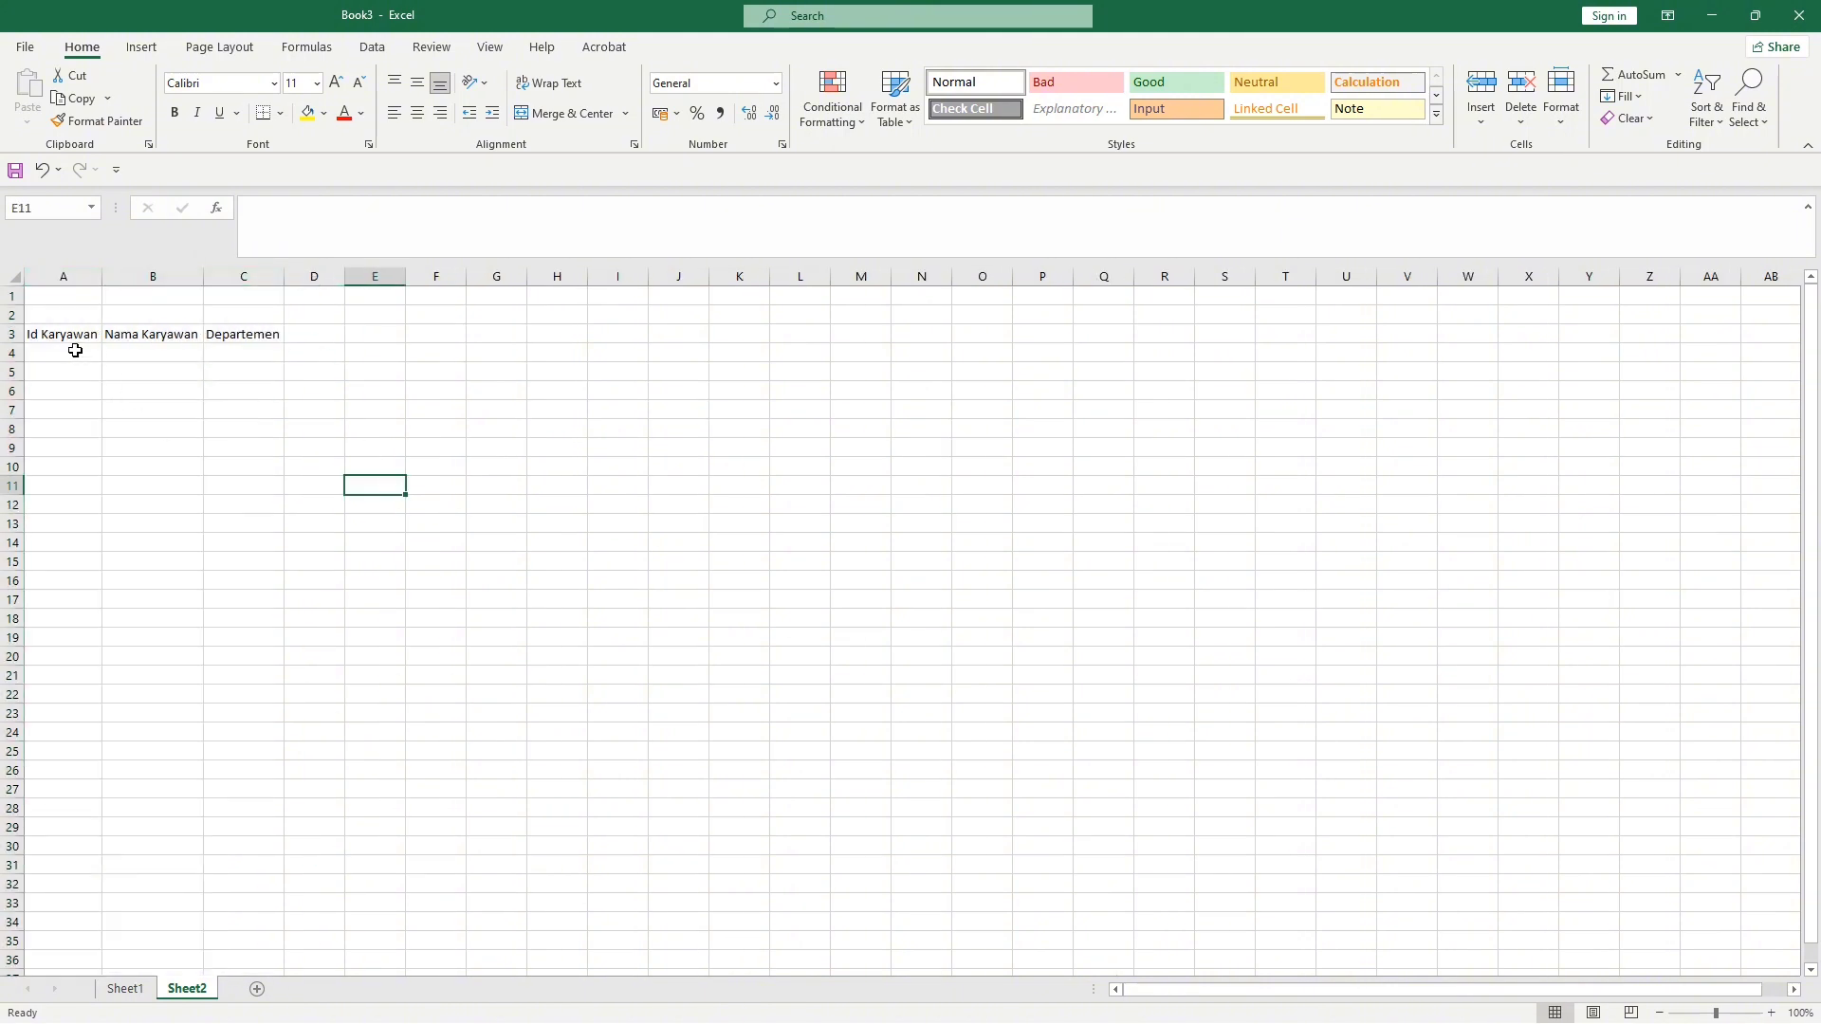
Check the employee table on Sheet1 and enter its last employee ID in cell A4 of Sheet2
left_click(72, 350)
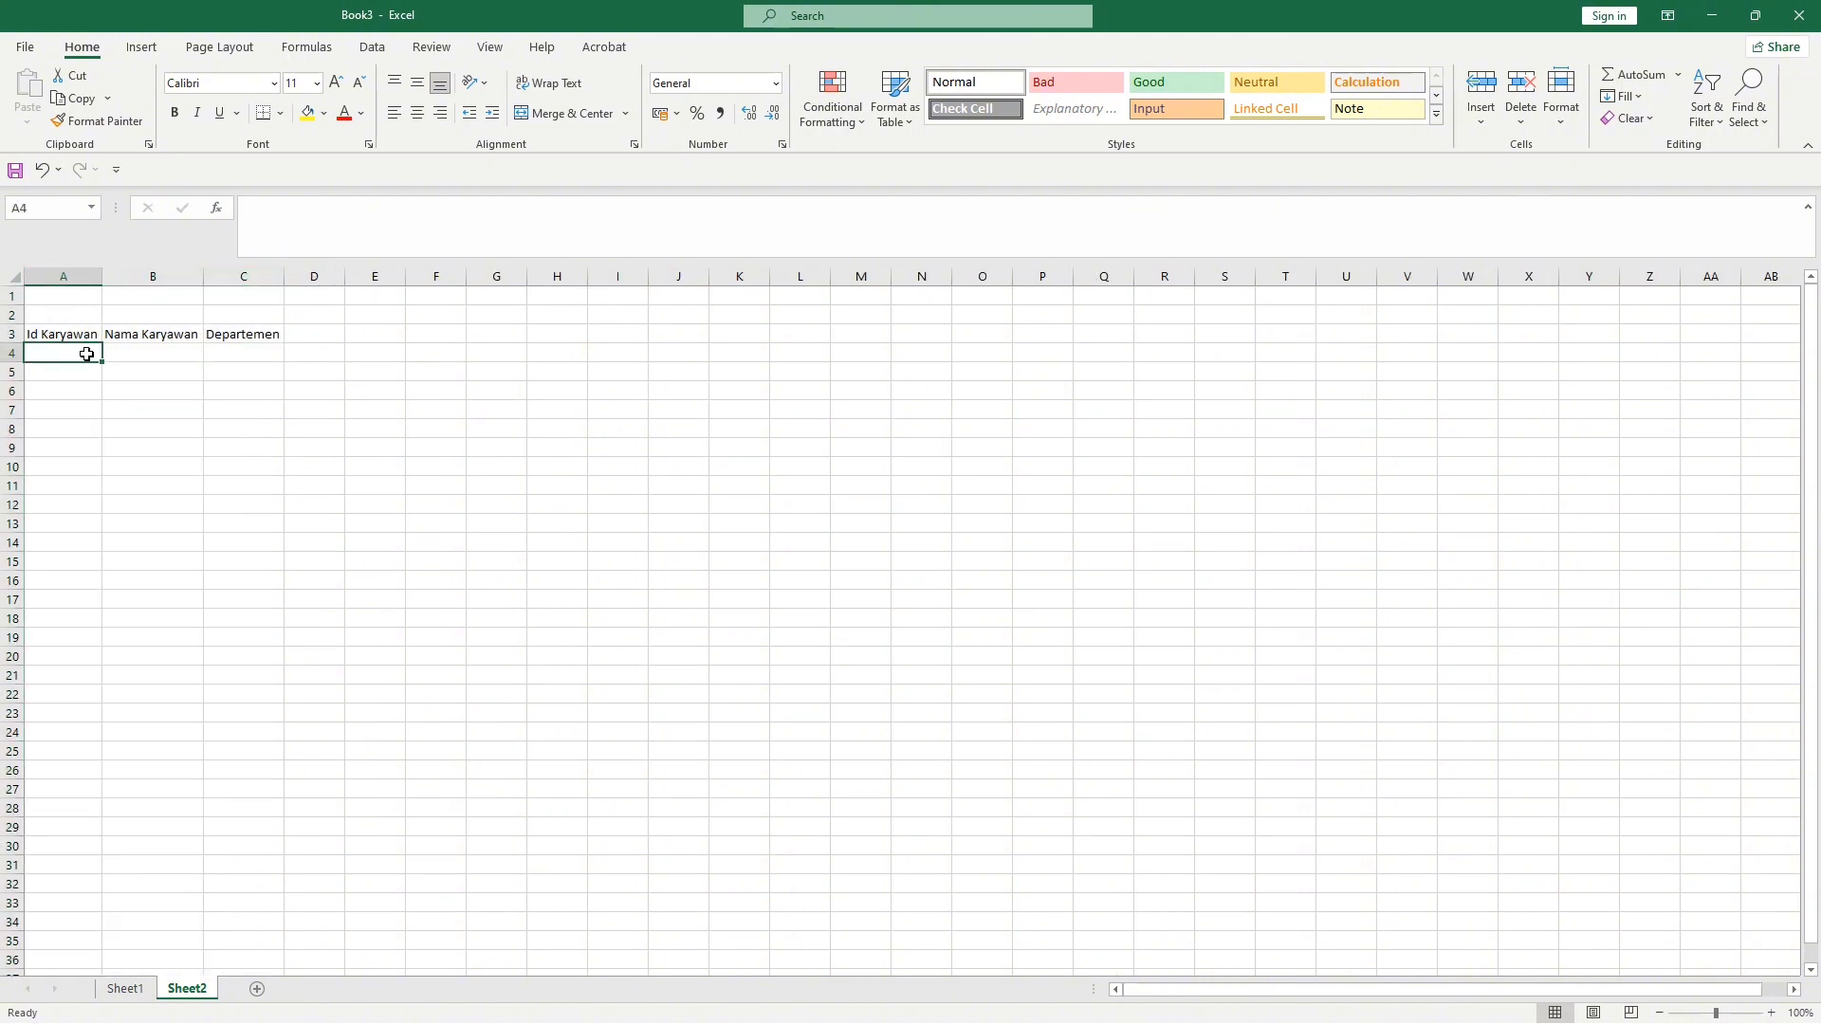
left_click(147, 990)
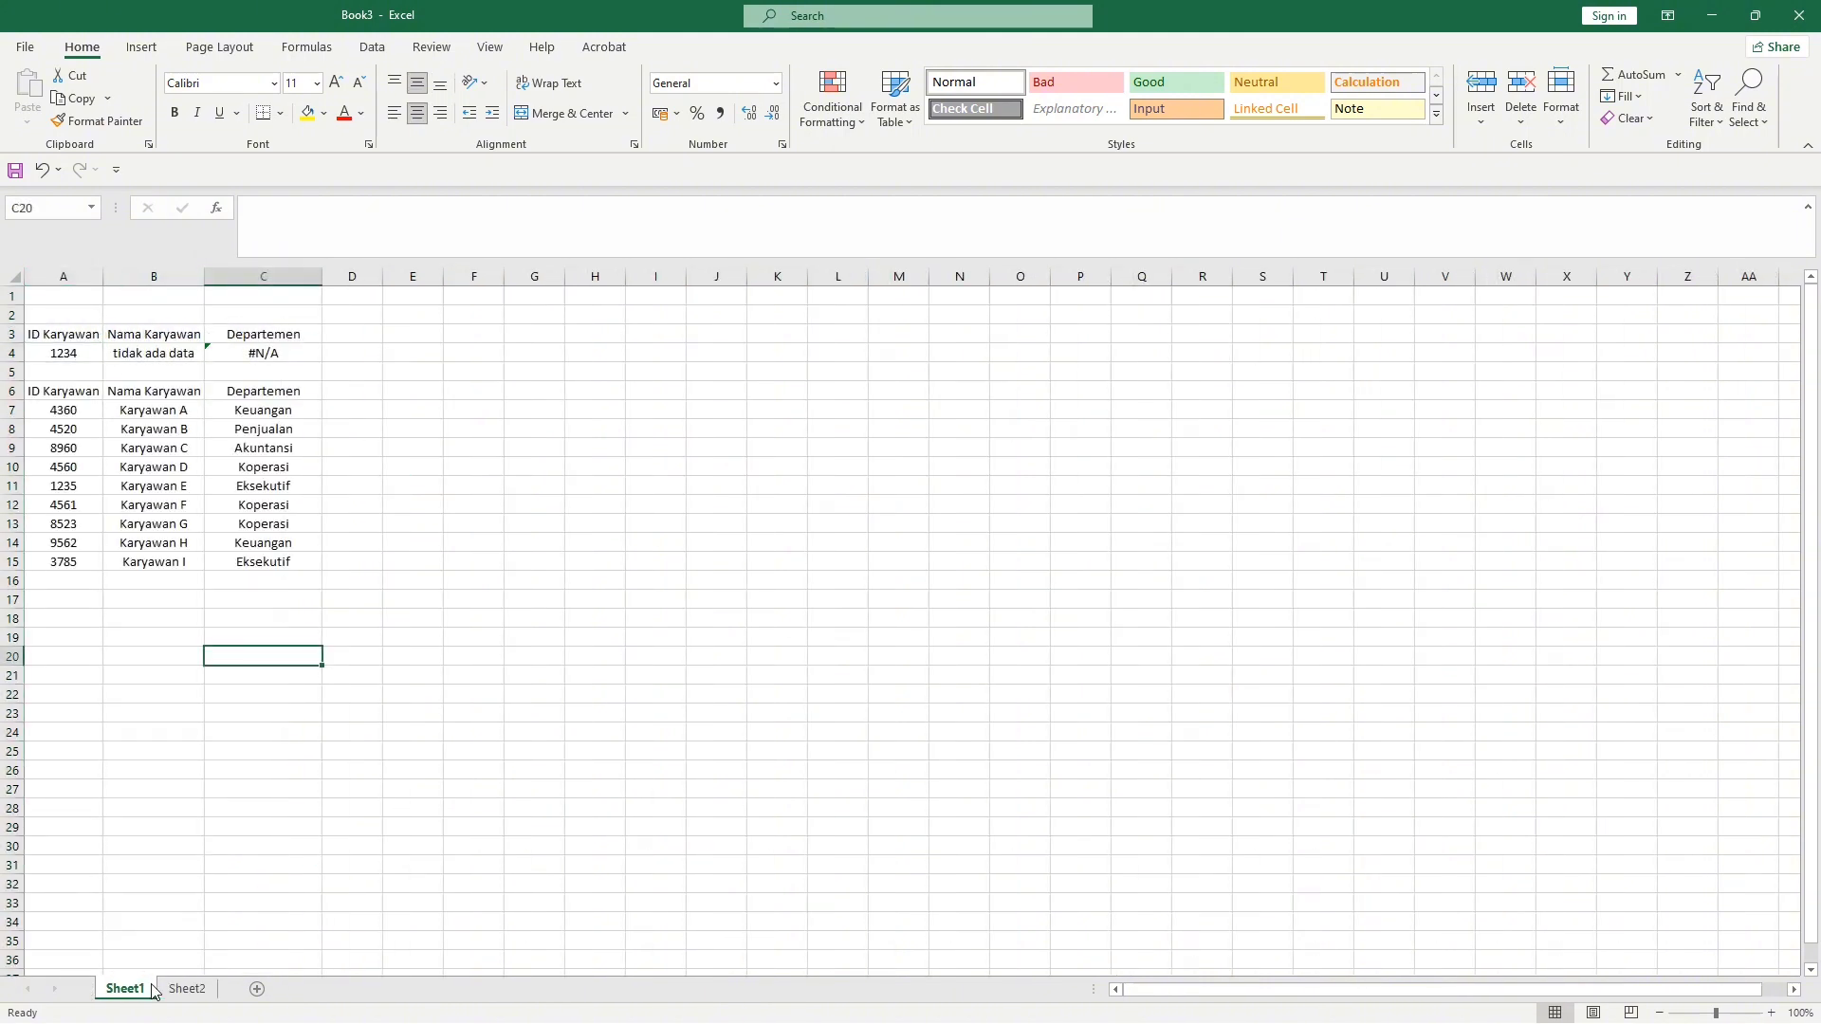
left_click(185, 990)
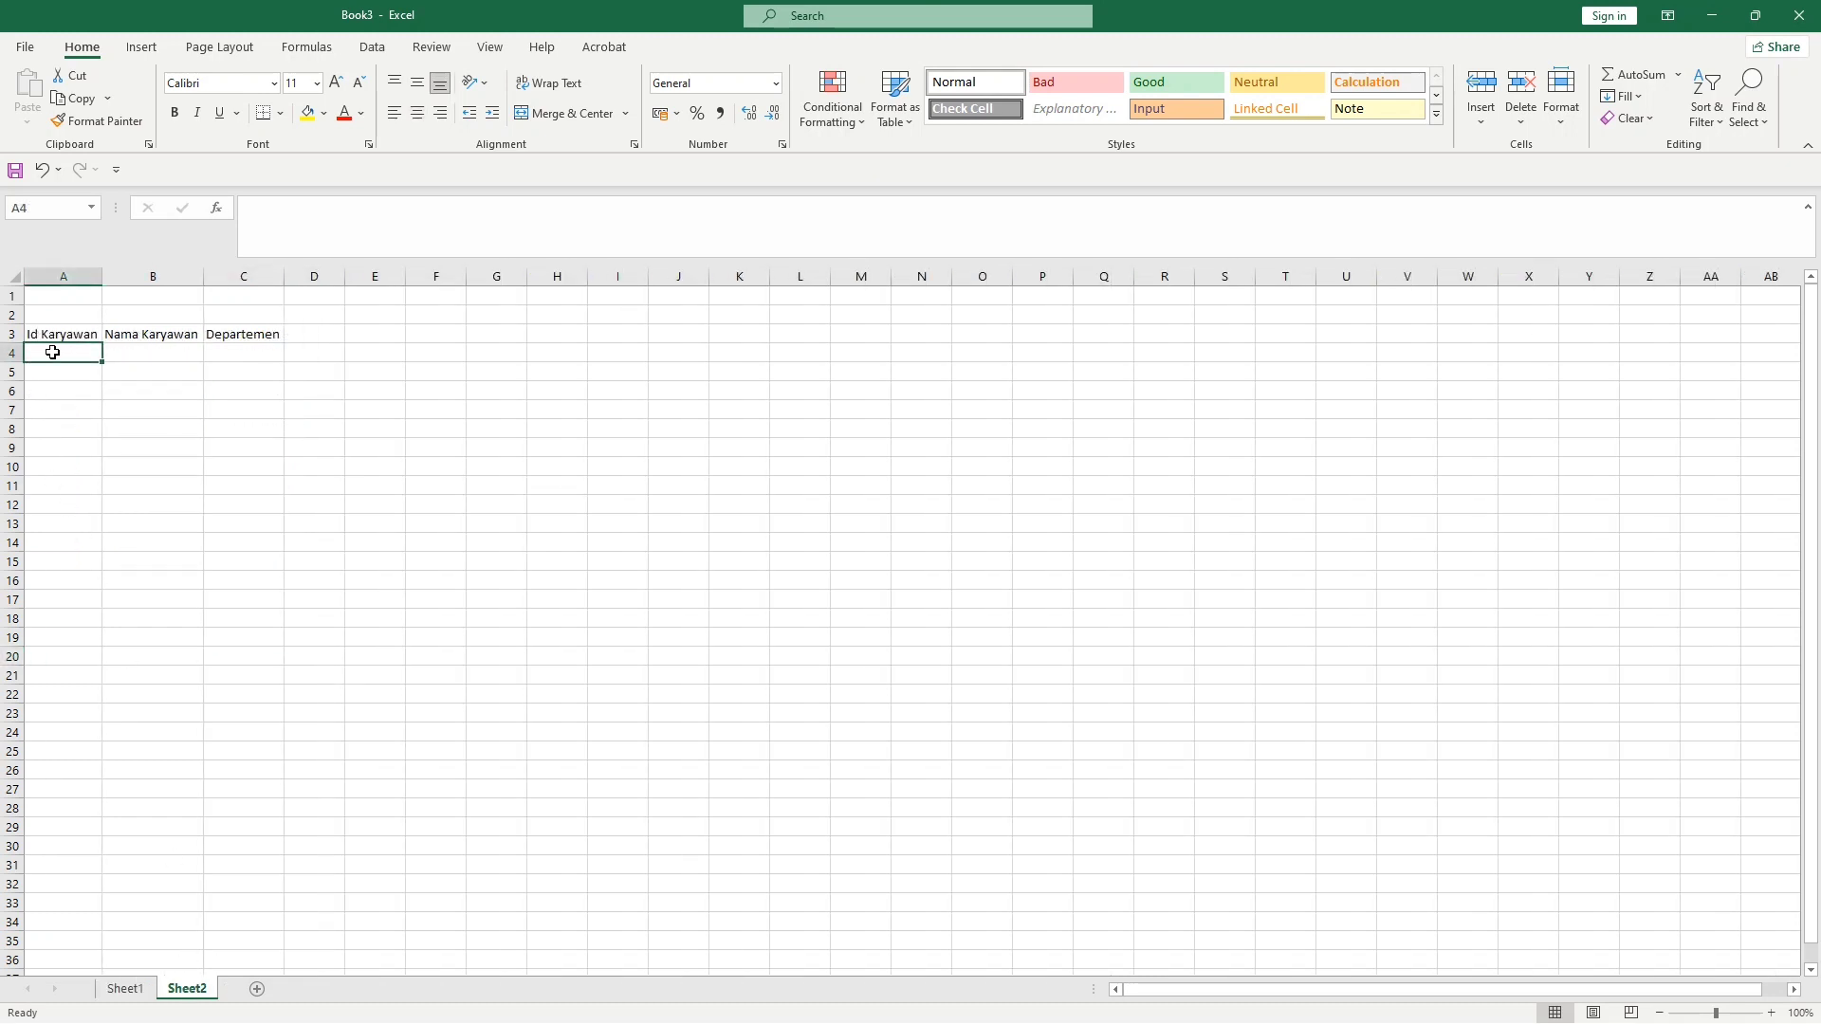
type("3785")
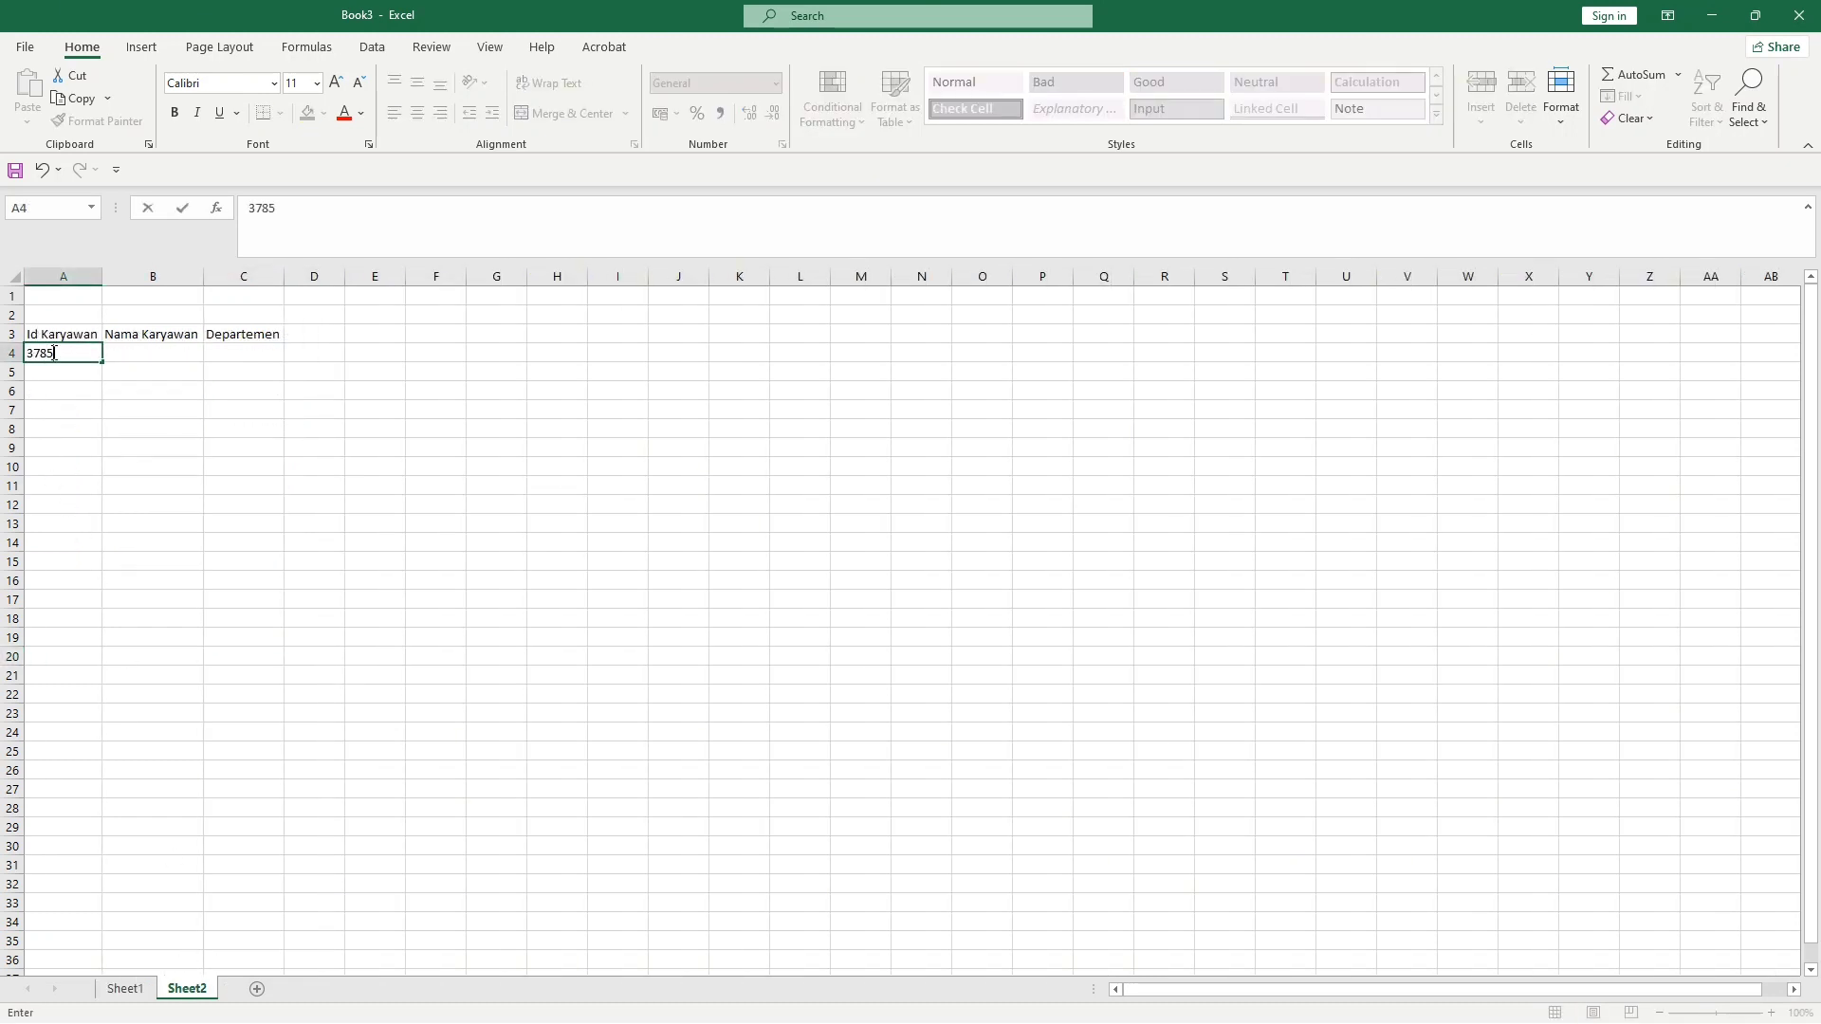
key("Tab")
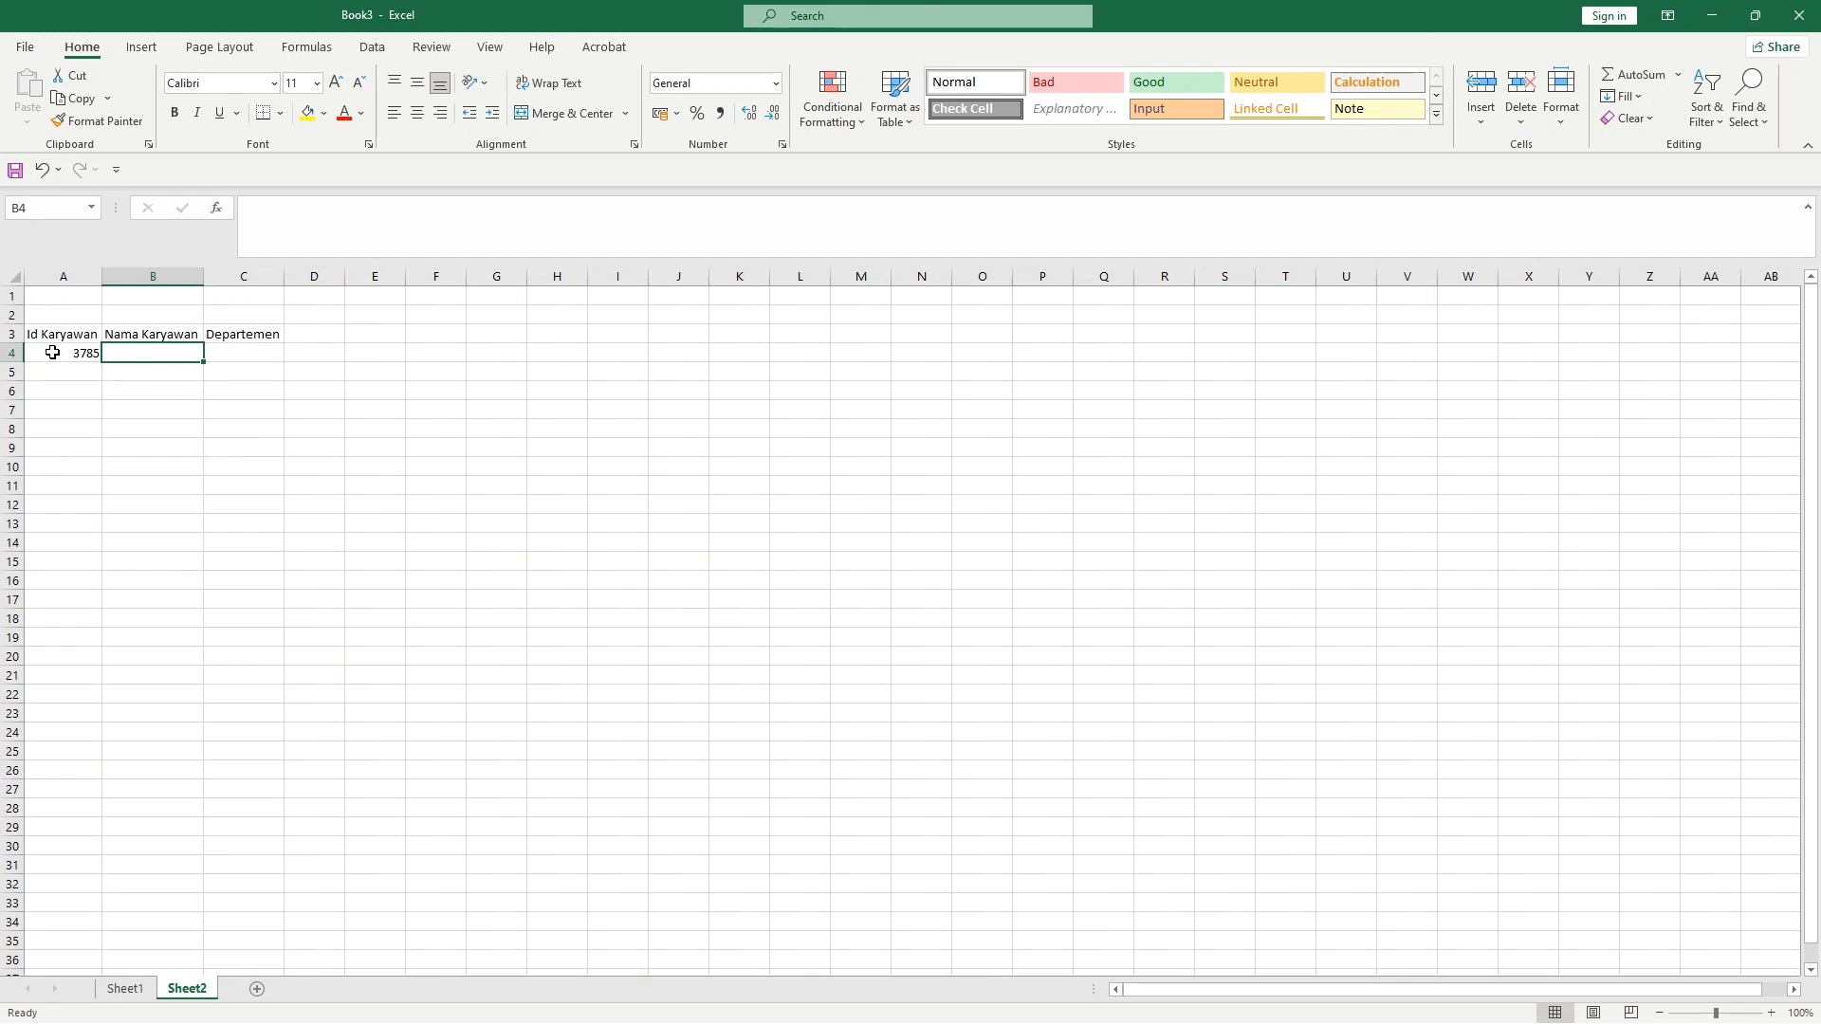
Enter =XLOOKUP(A4;Sheet1!A7:A15;Sheet1!B7:B15) in cell B4 of Sheet2 to return the employee name
type("=xlookup")
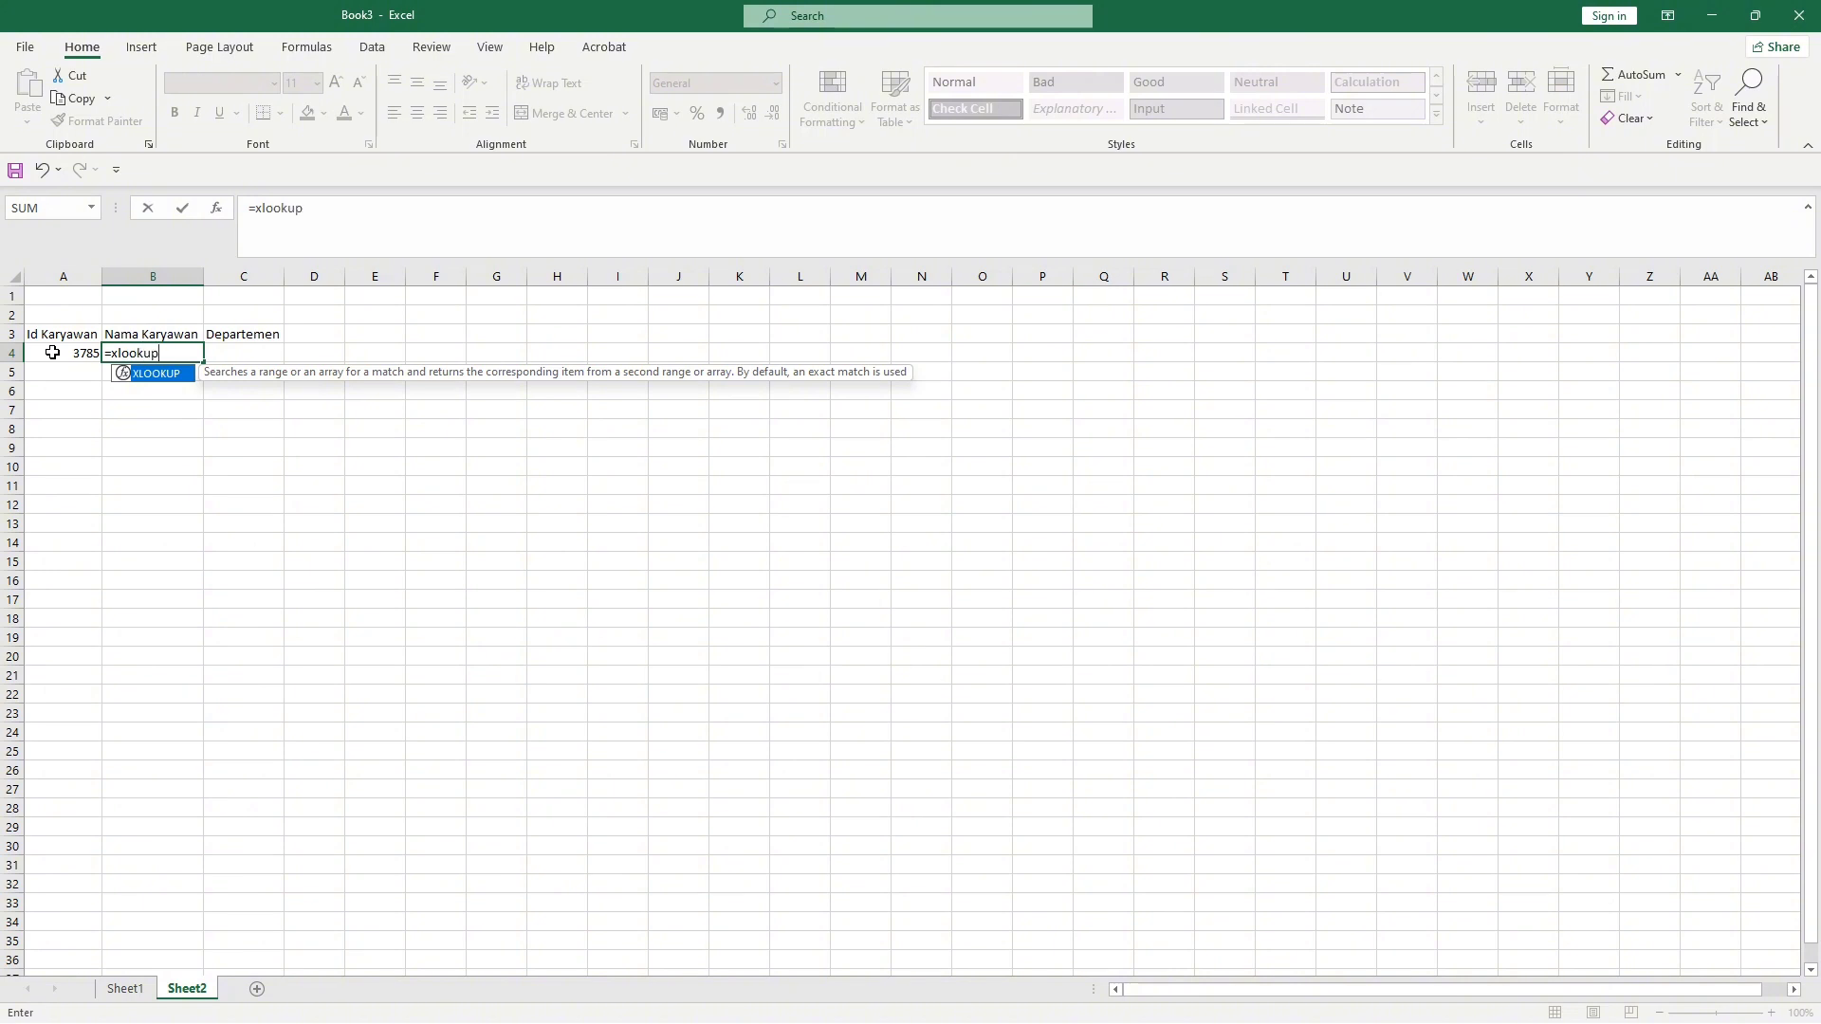
type("(")
left_click(52, 352)
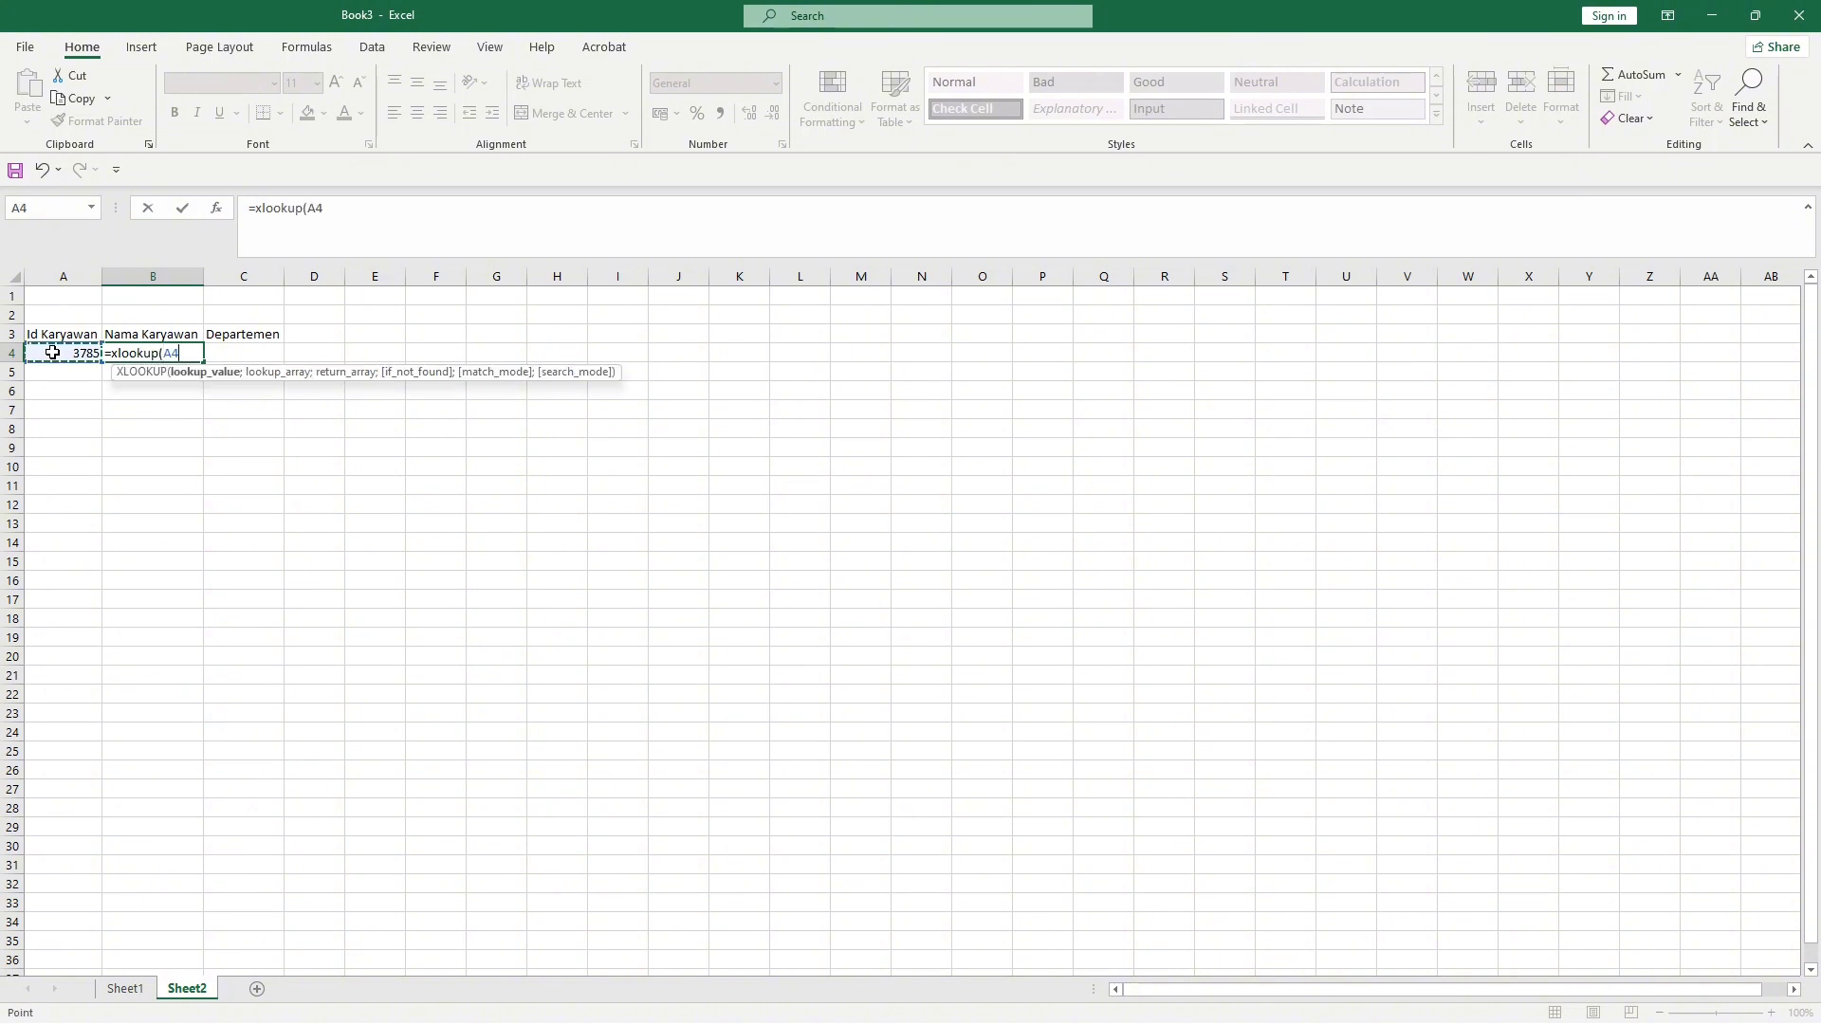
type(";")
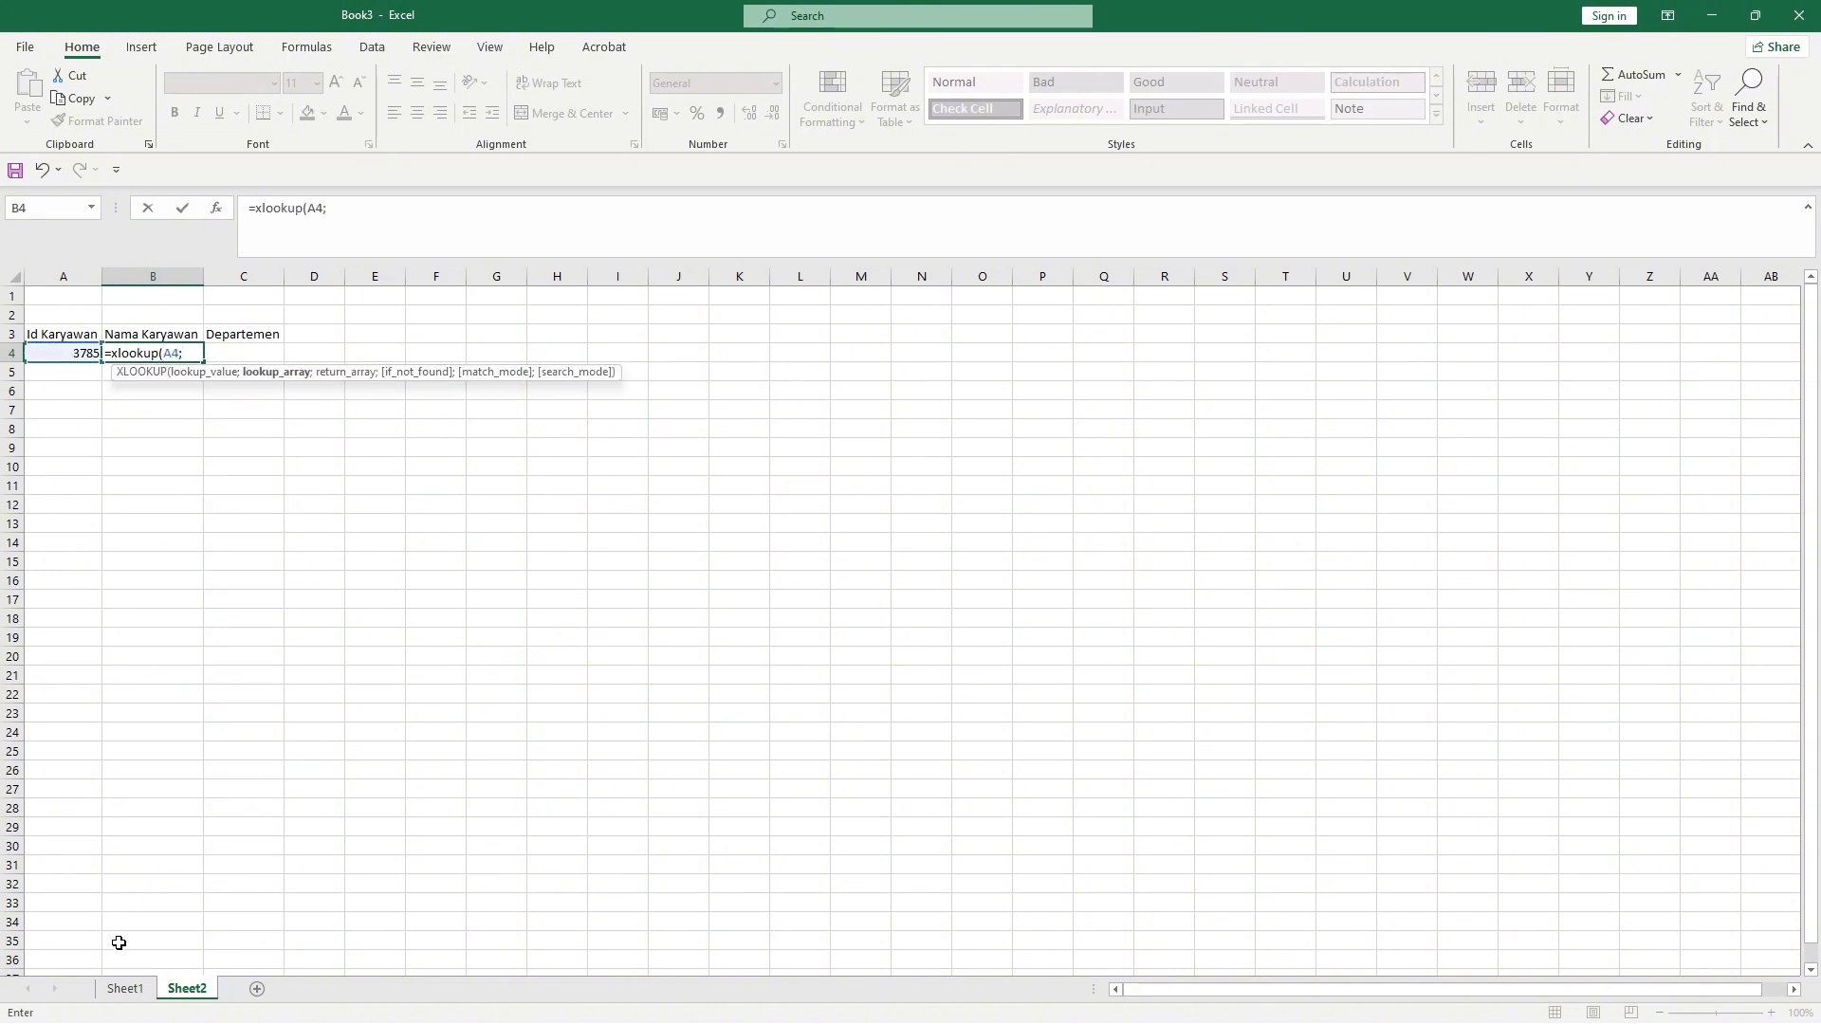
left_click(124, 988)
left_click(66, 412)
left_click_drag(66, 452, 69, 566)
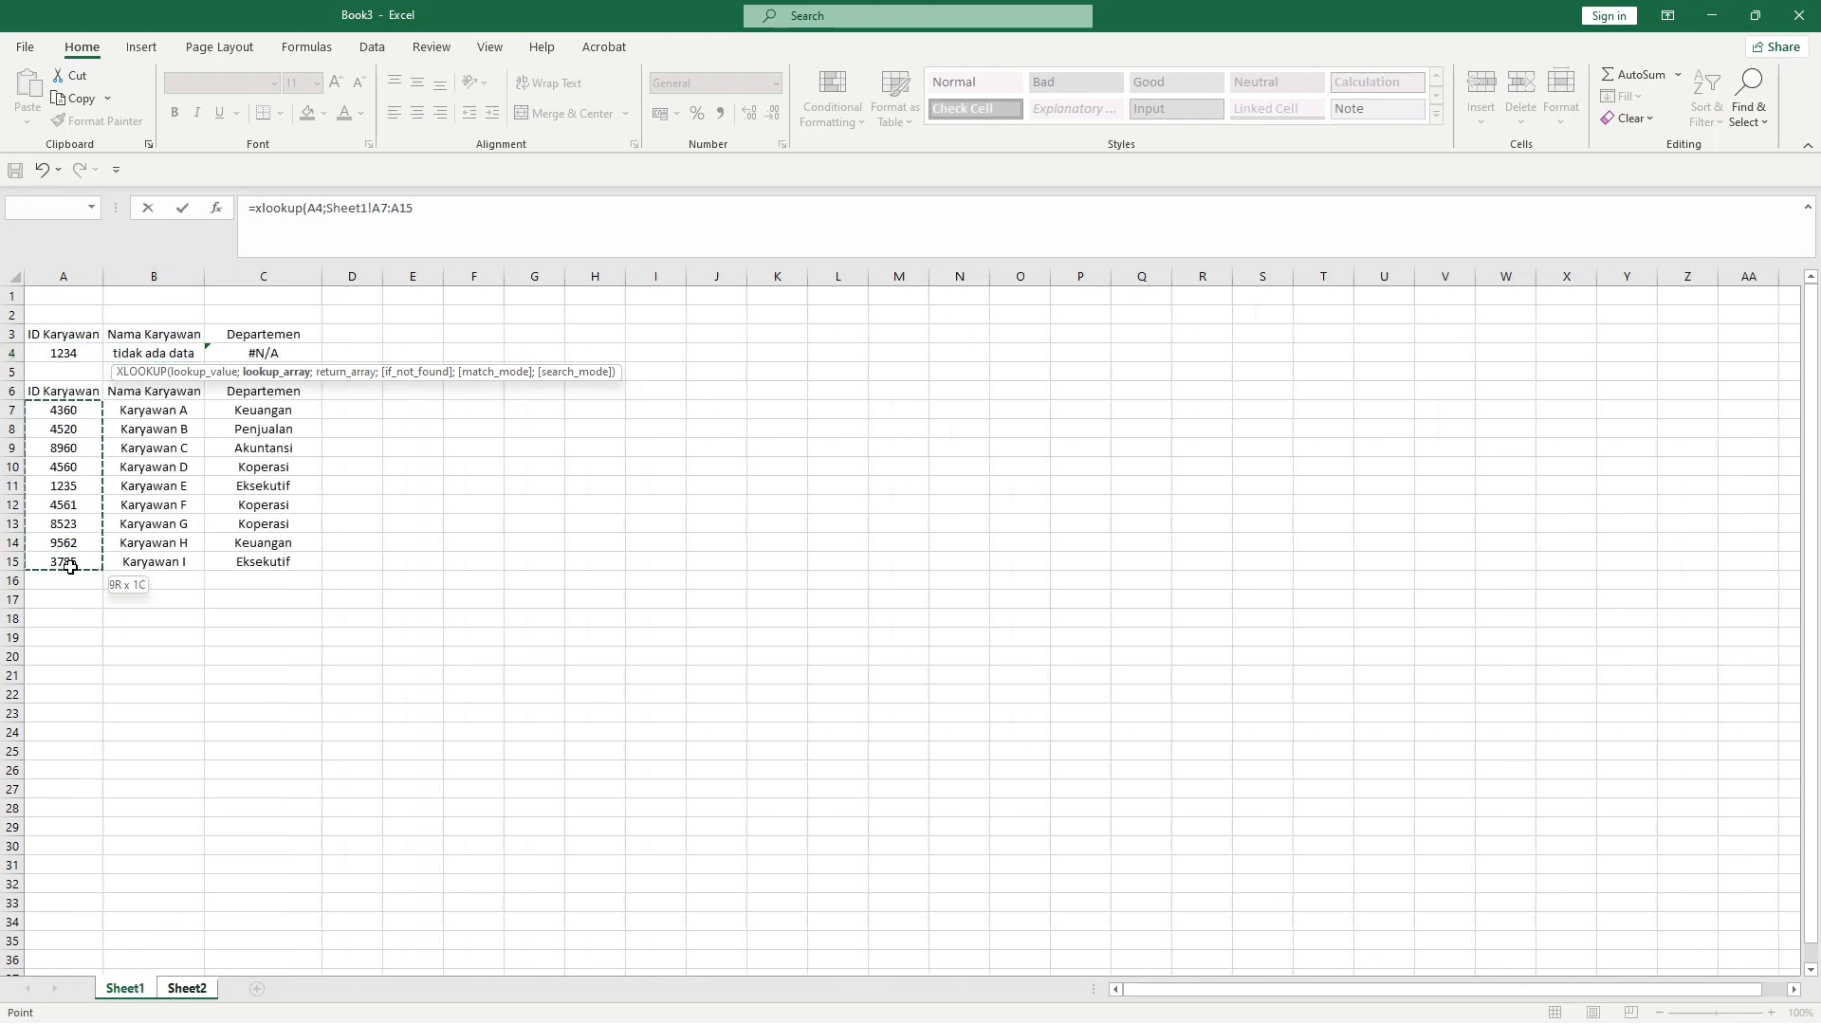
type(";")
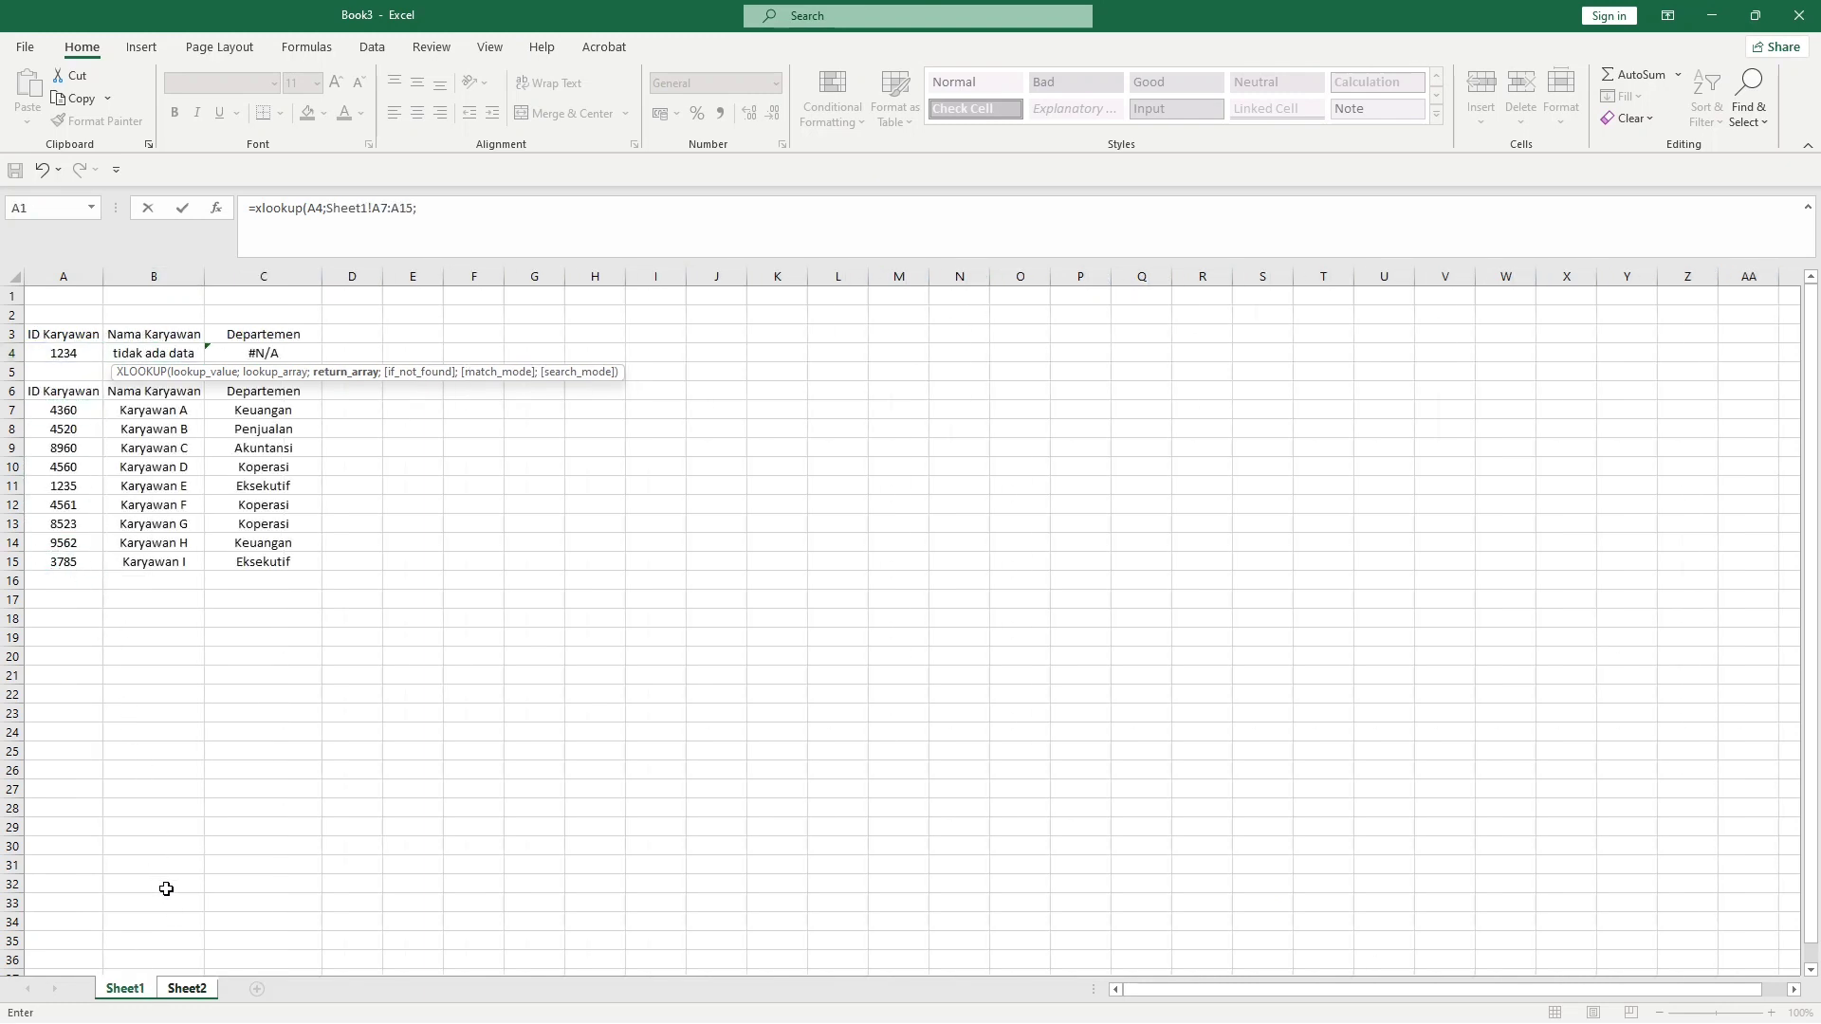
left_click(249, 414)
left_click_drag(140, 419, 162, 569)
key("Return")
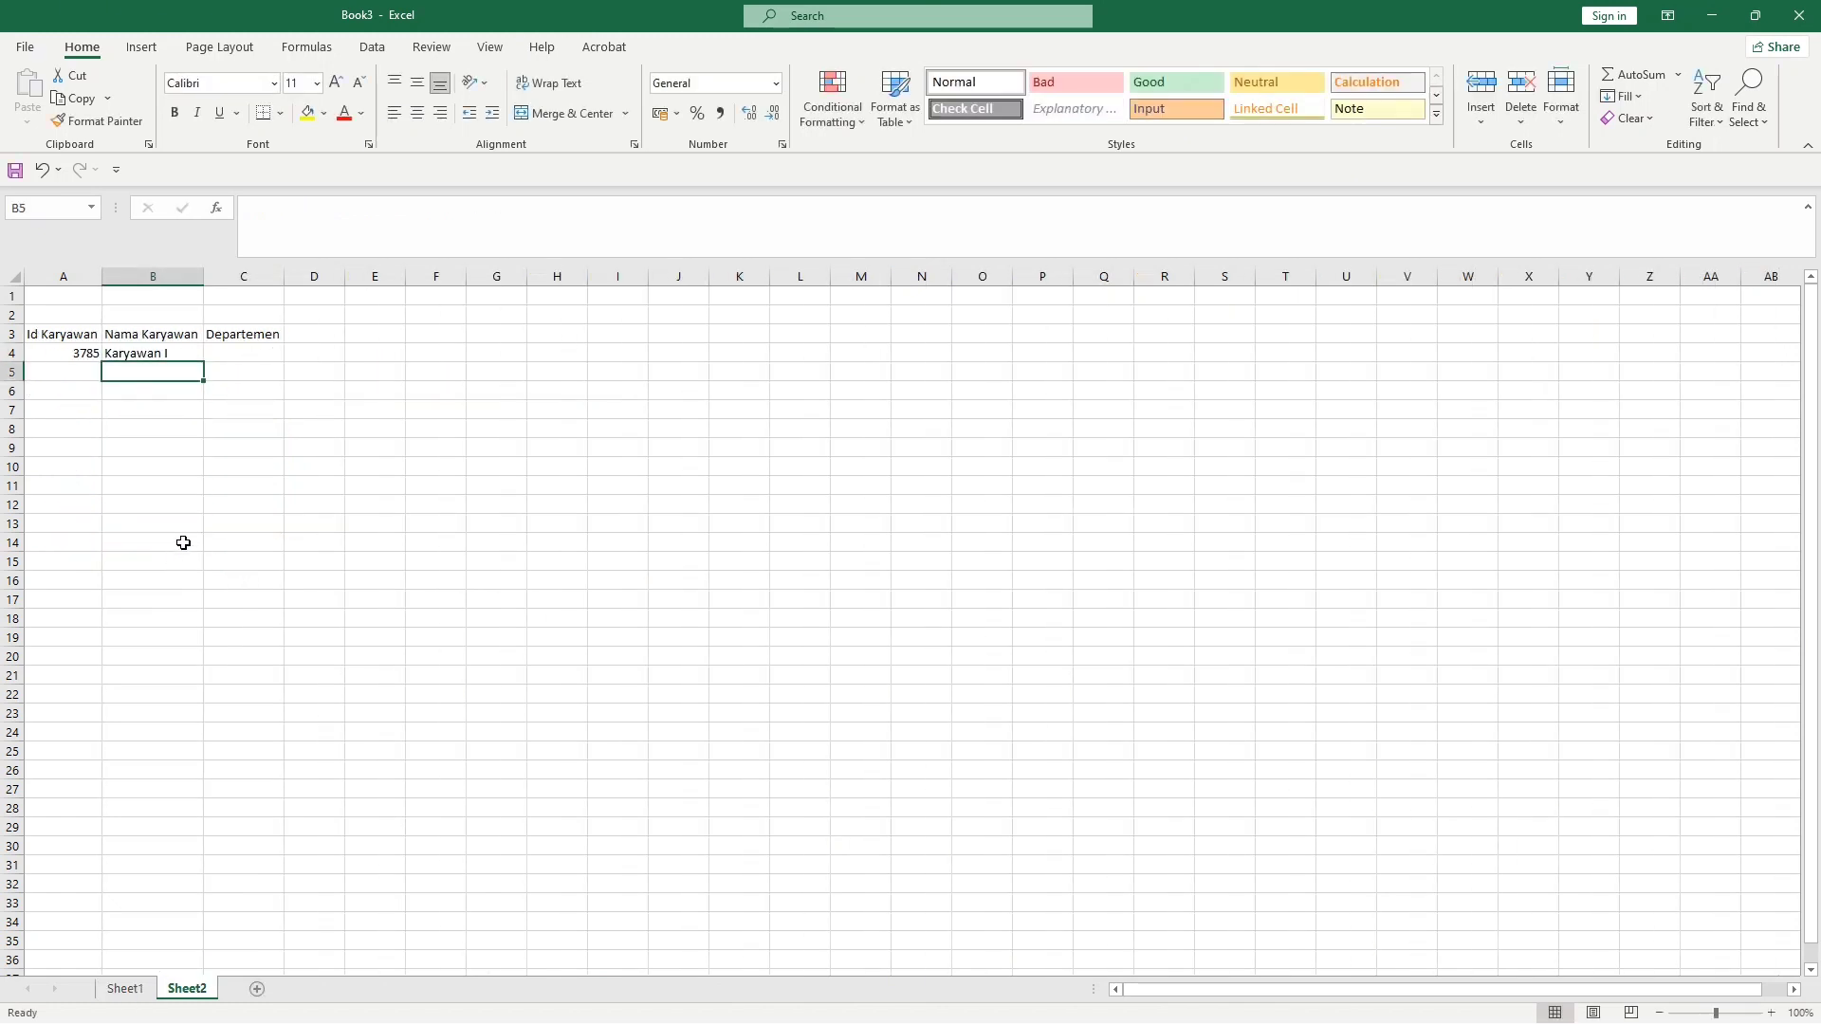
Enter =XLOOKUP(A4;Sheet1!A7:A15;Sheet1!C7:C15) in cell C4 of Sheet2 to return the department
left_click(244, 357)
type("=")
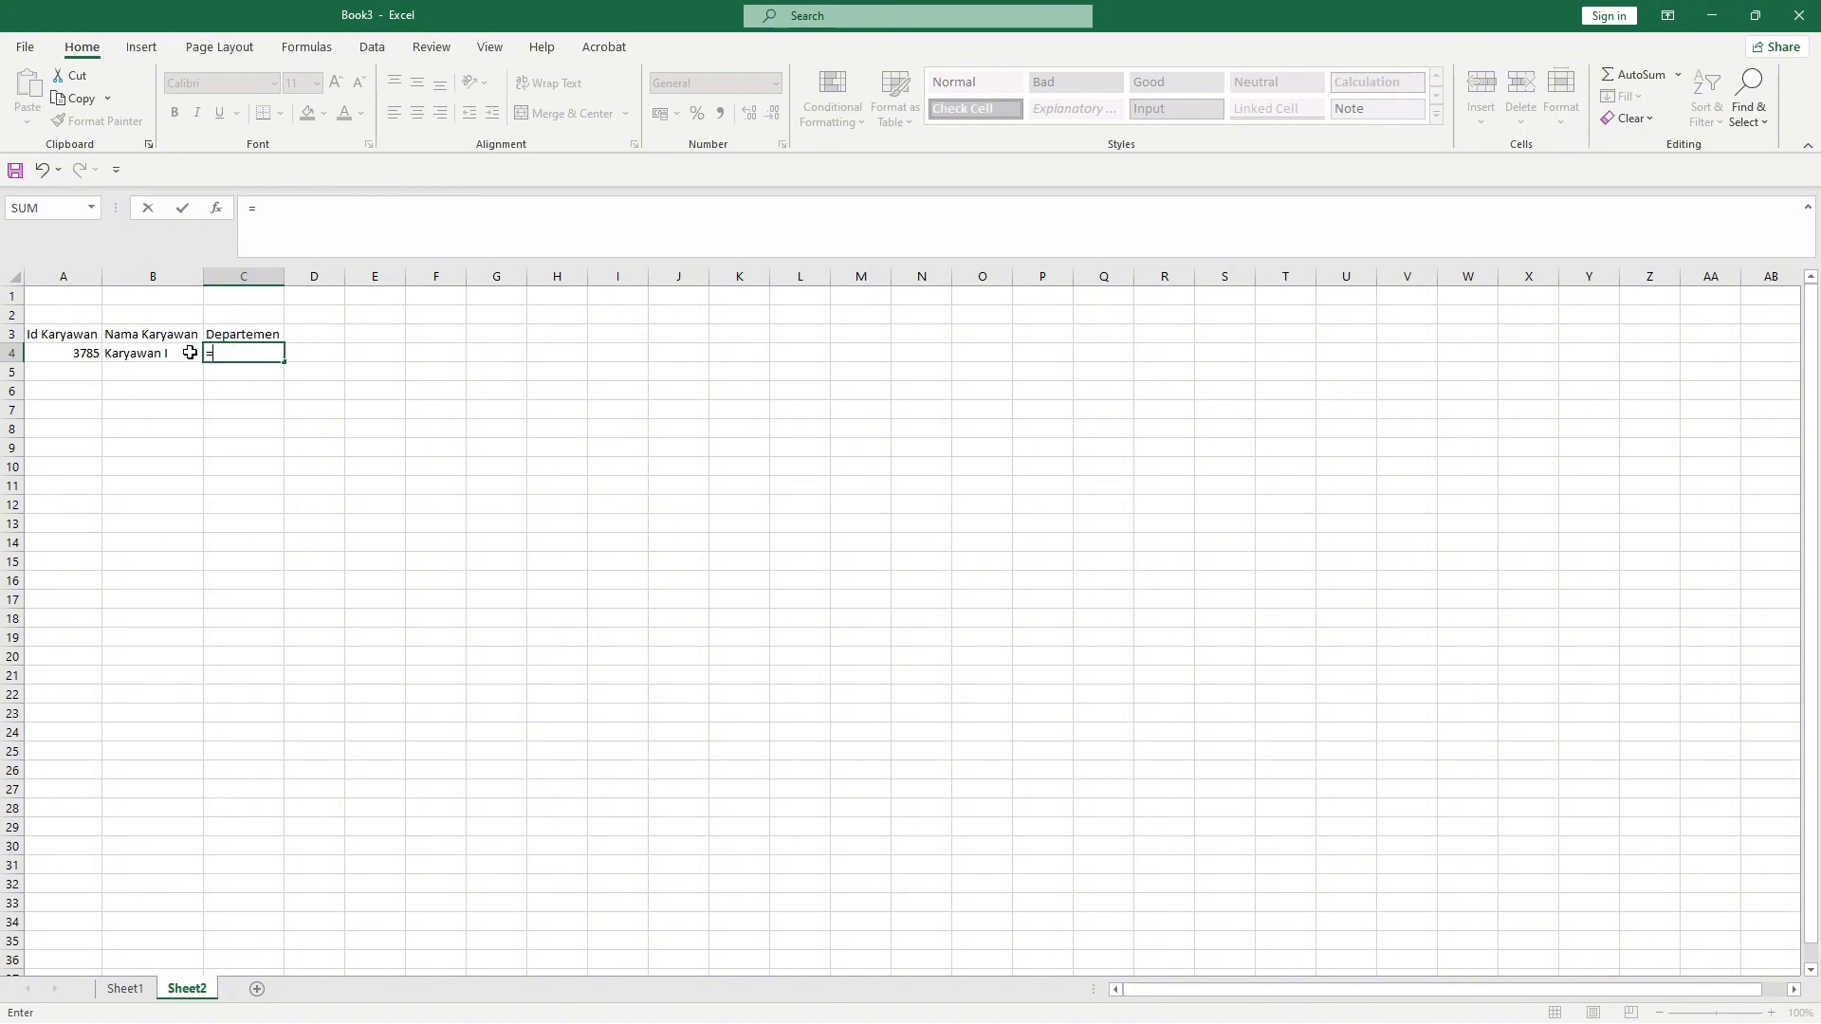
type("xlookup")
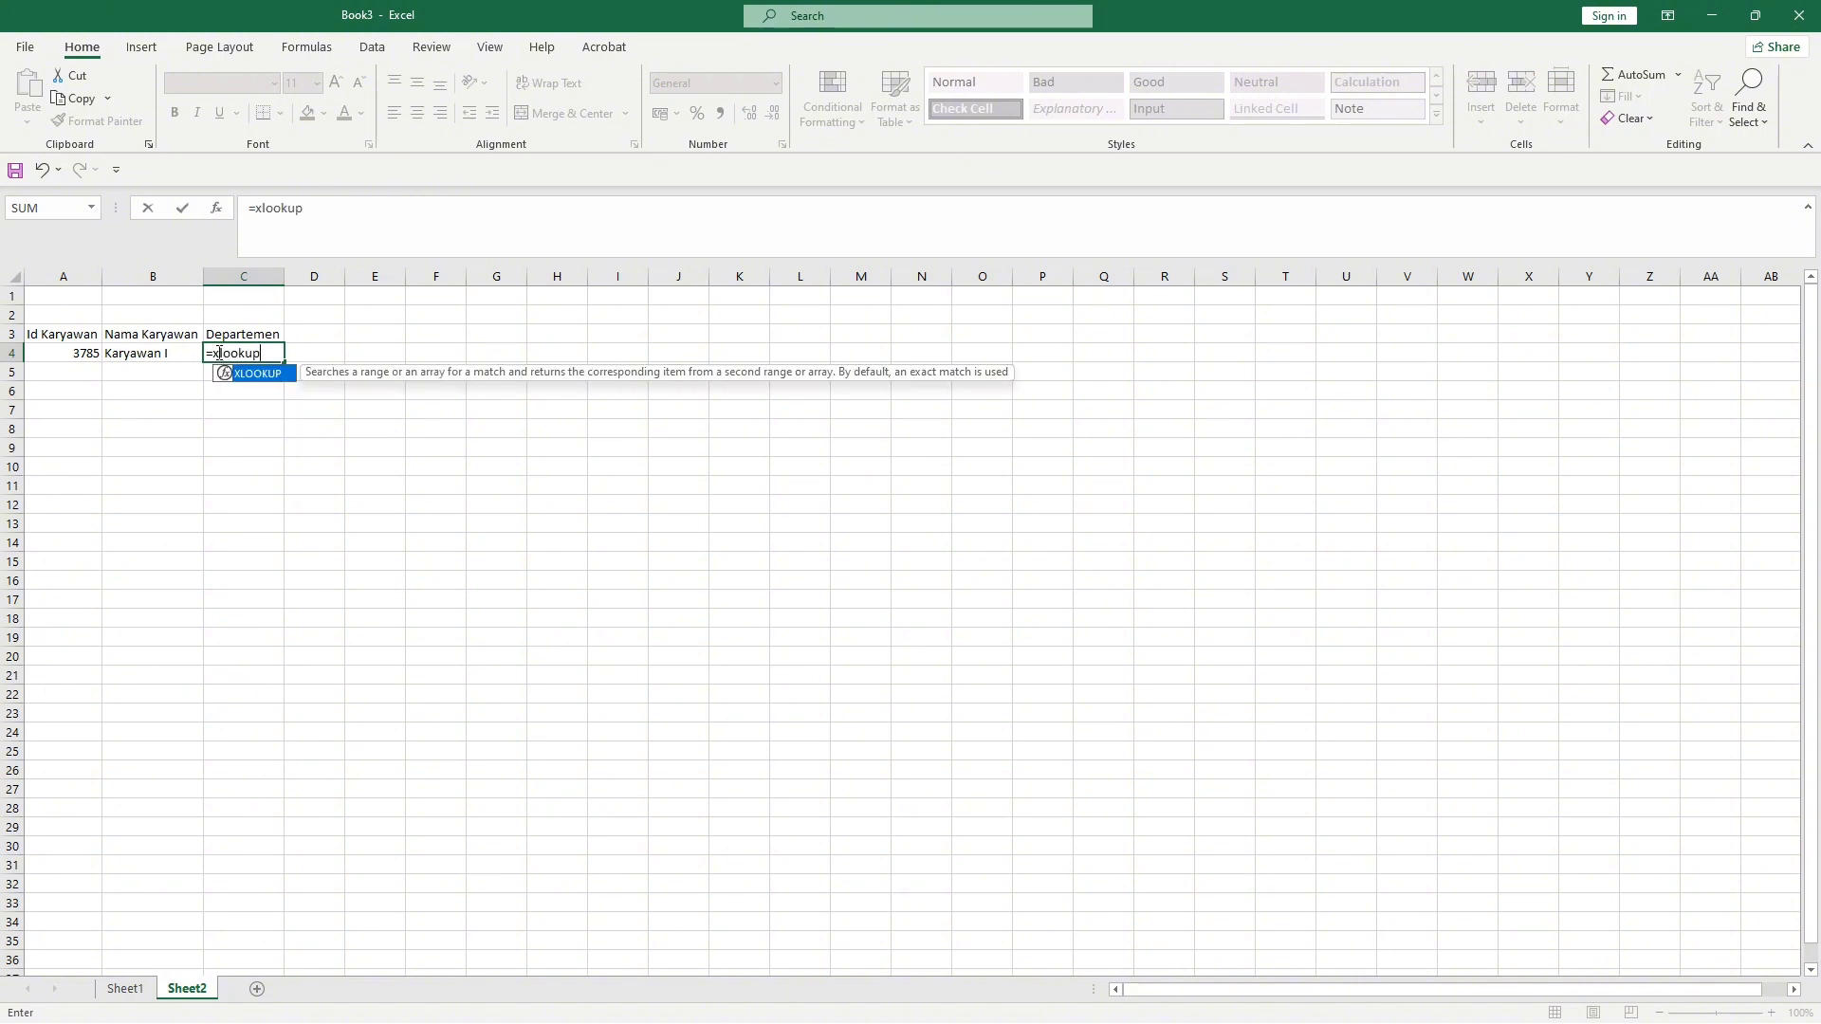
type("(")
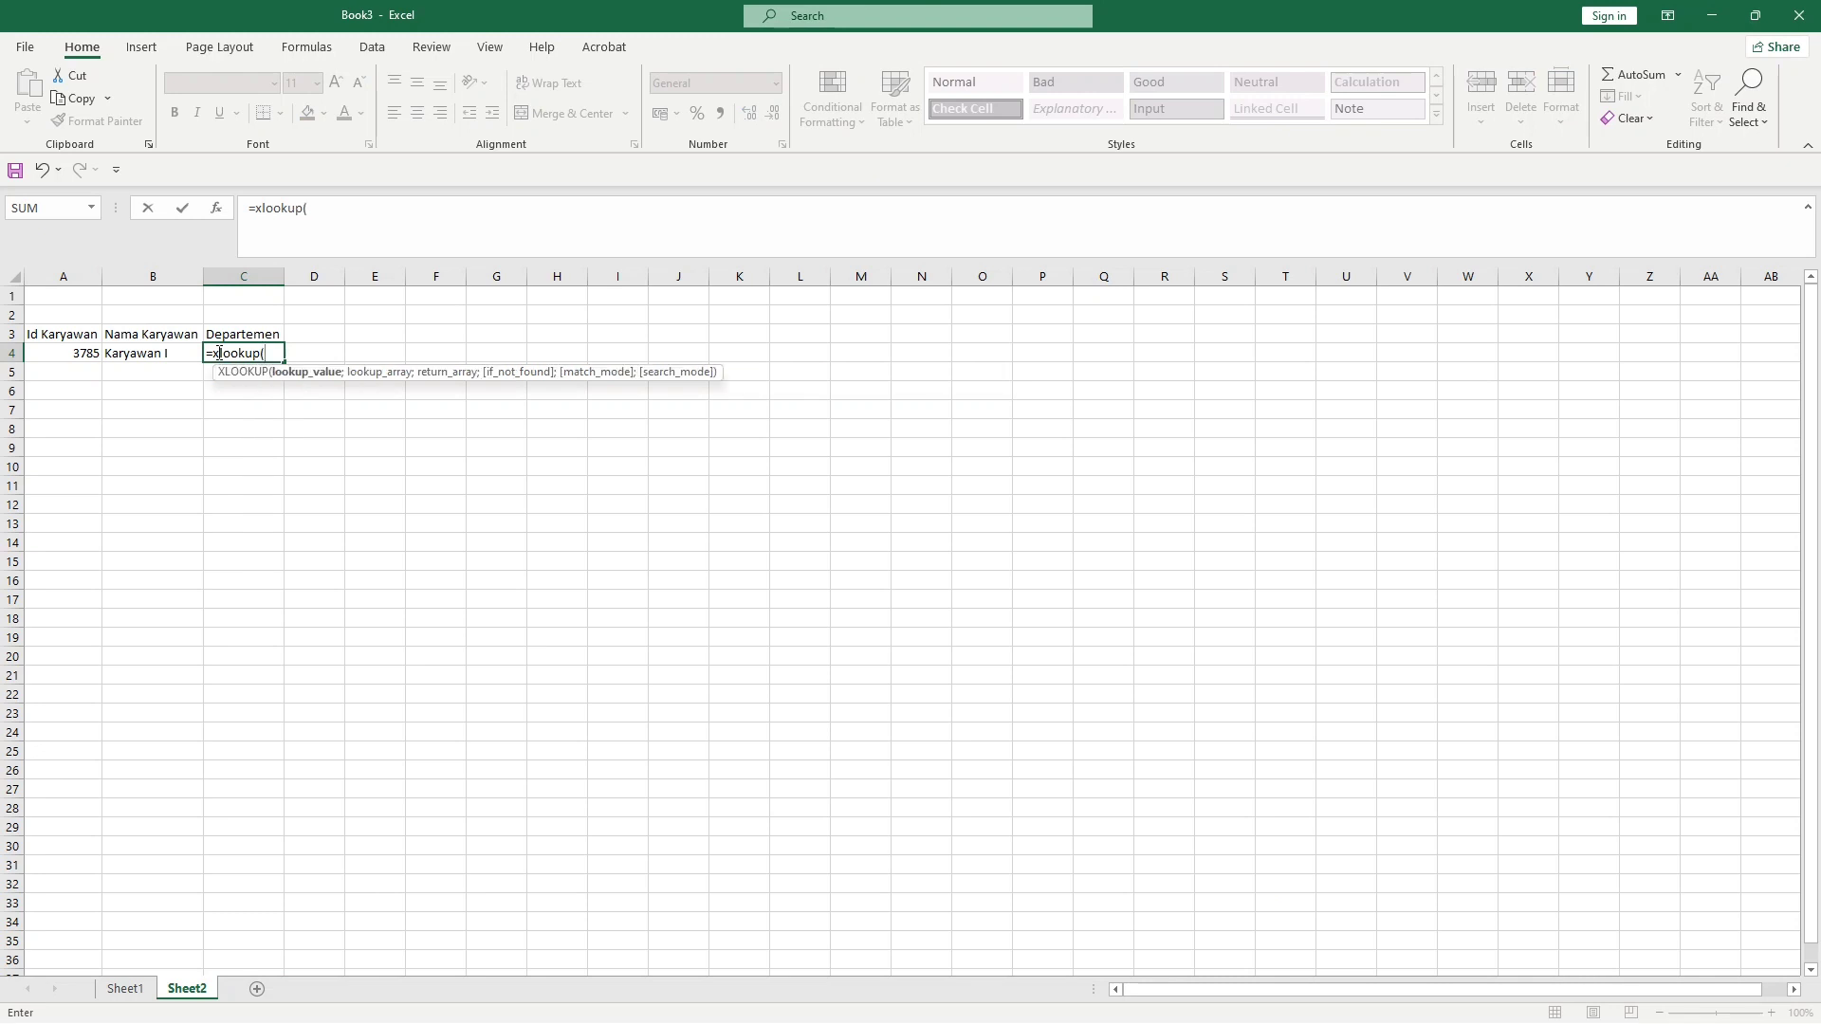
left_click(81, 353)
type(";")
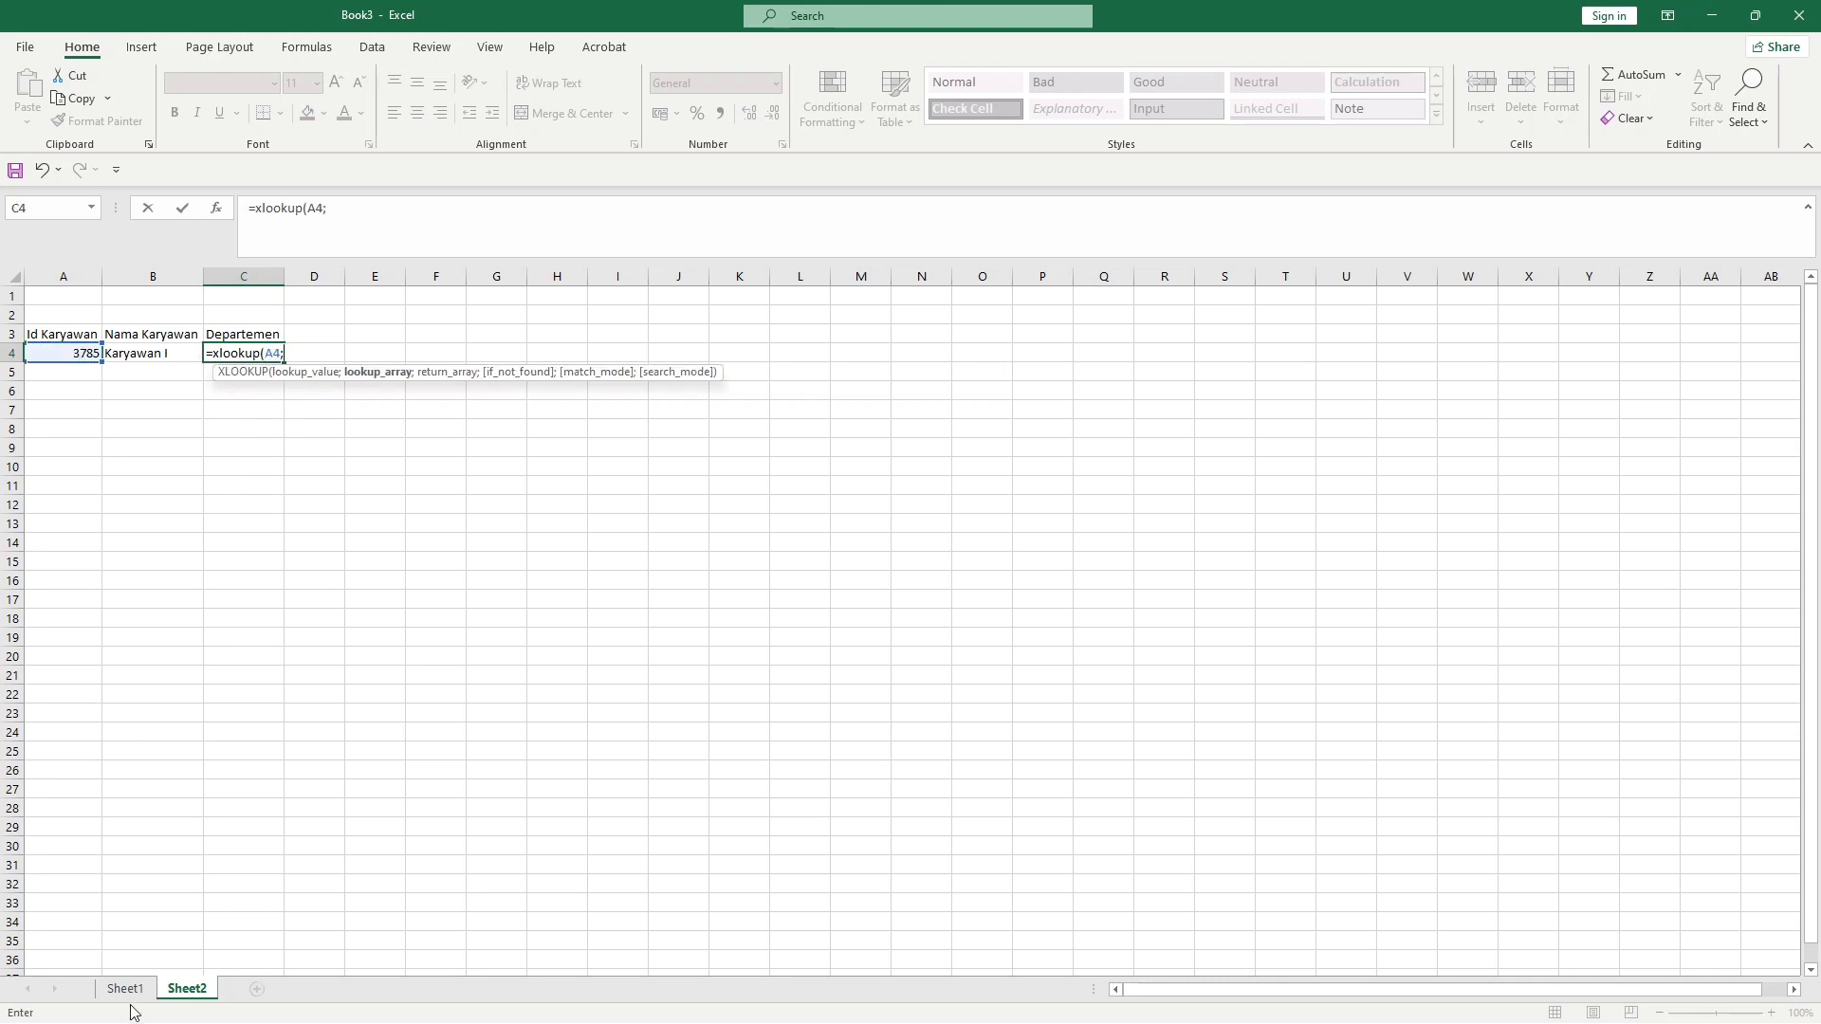
left_click(125, 988)
left_click_drag(61, 410, 64, 570)
type(";")
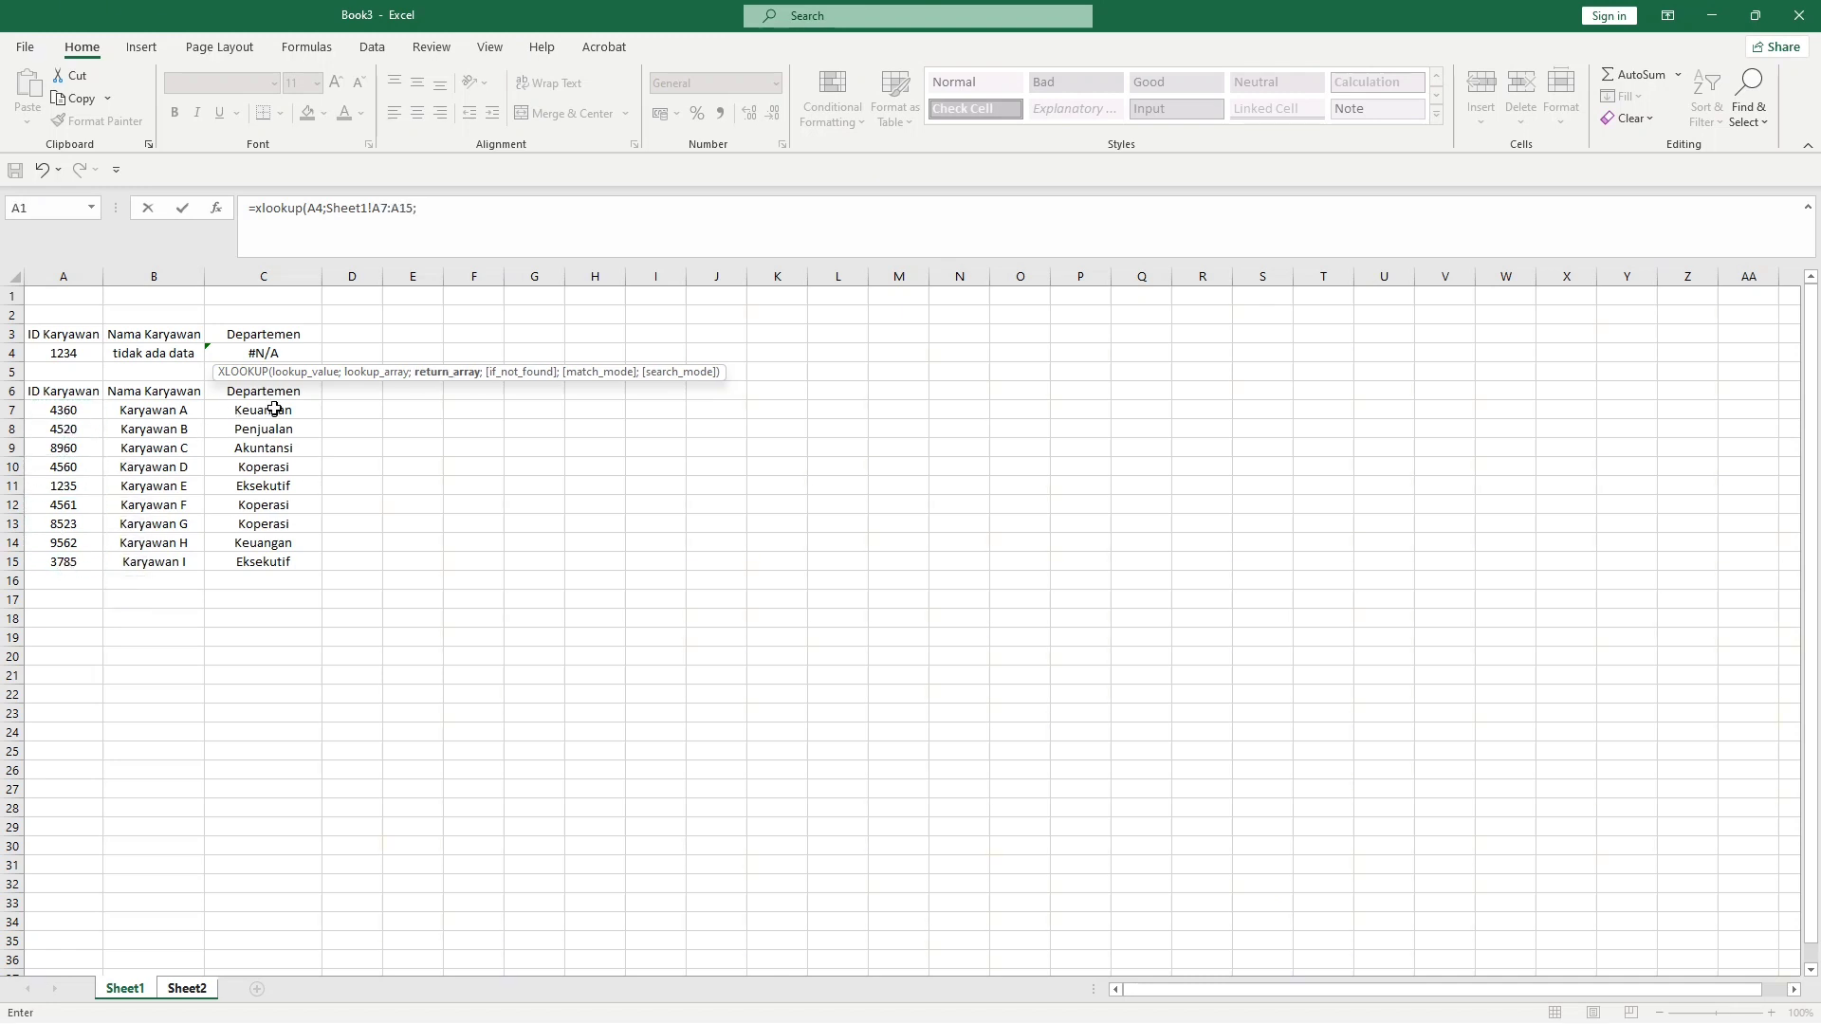
left_click_drag(270, 406, 272, 563)
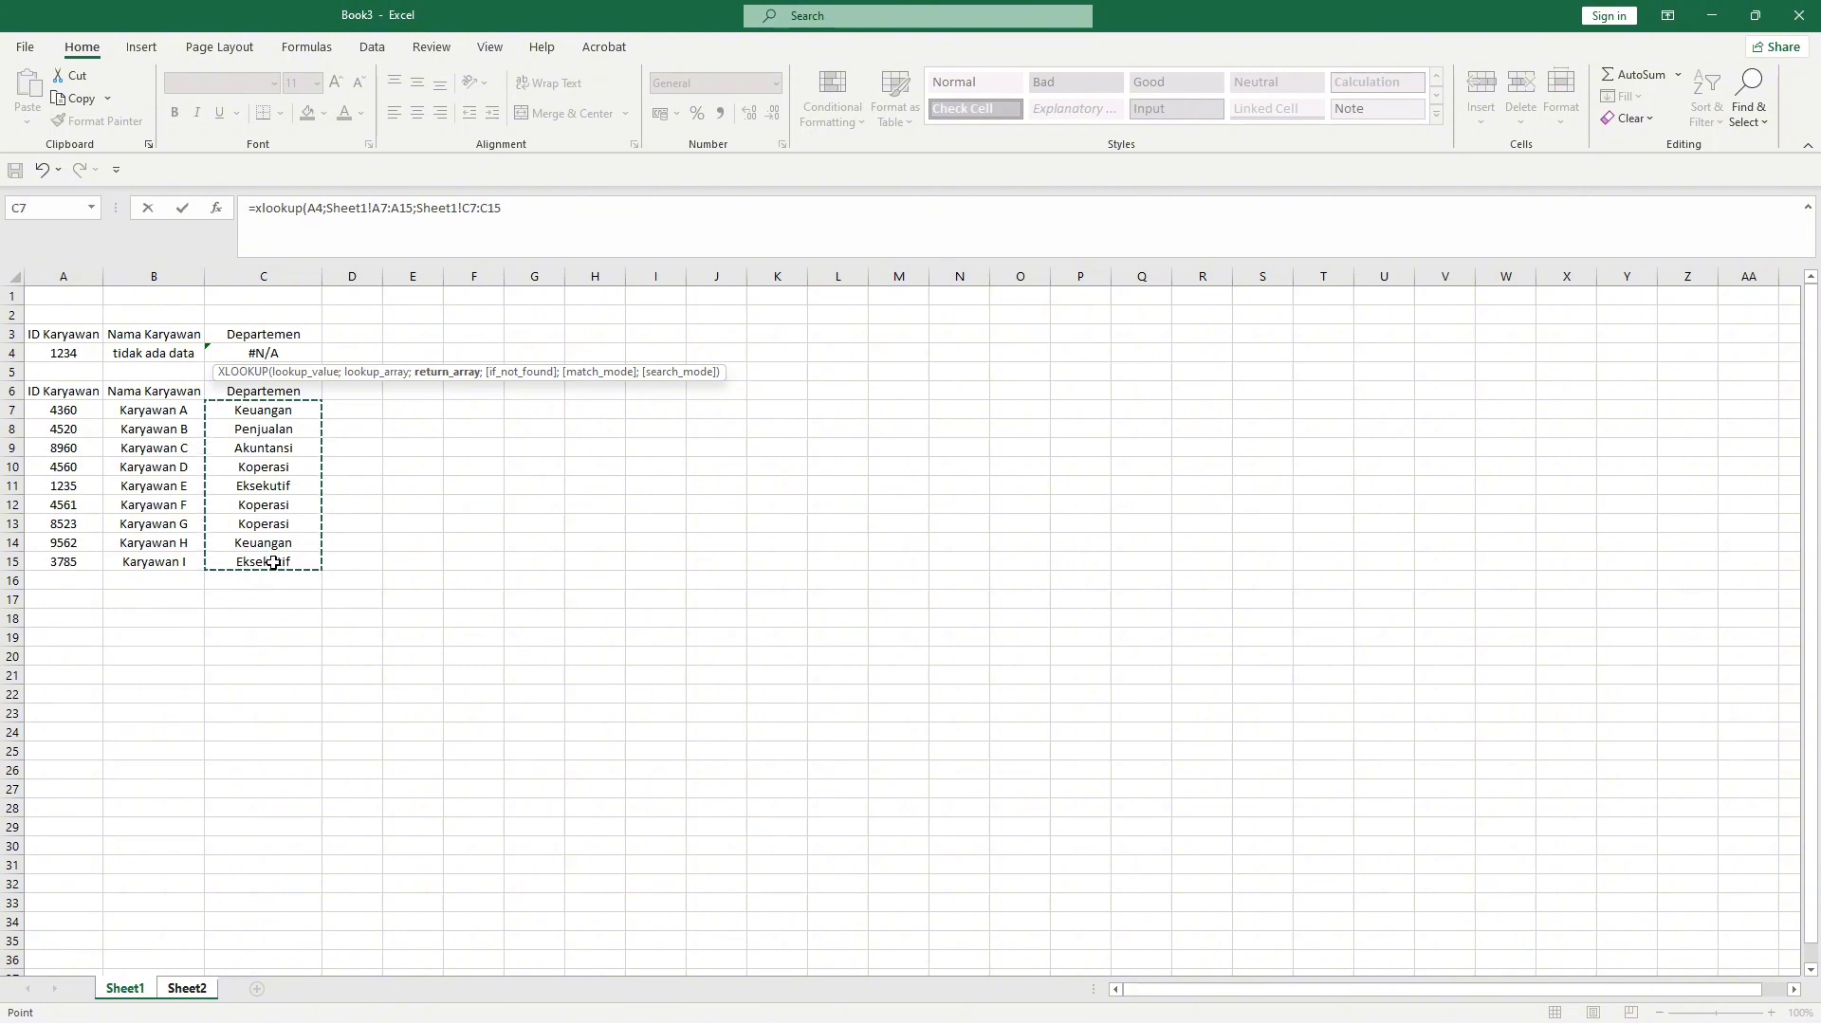
key("Return")
left_click(264, 354)
left_click(258, 484)
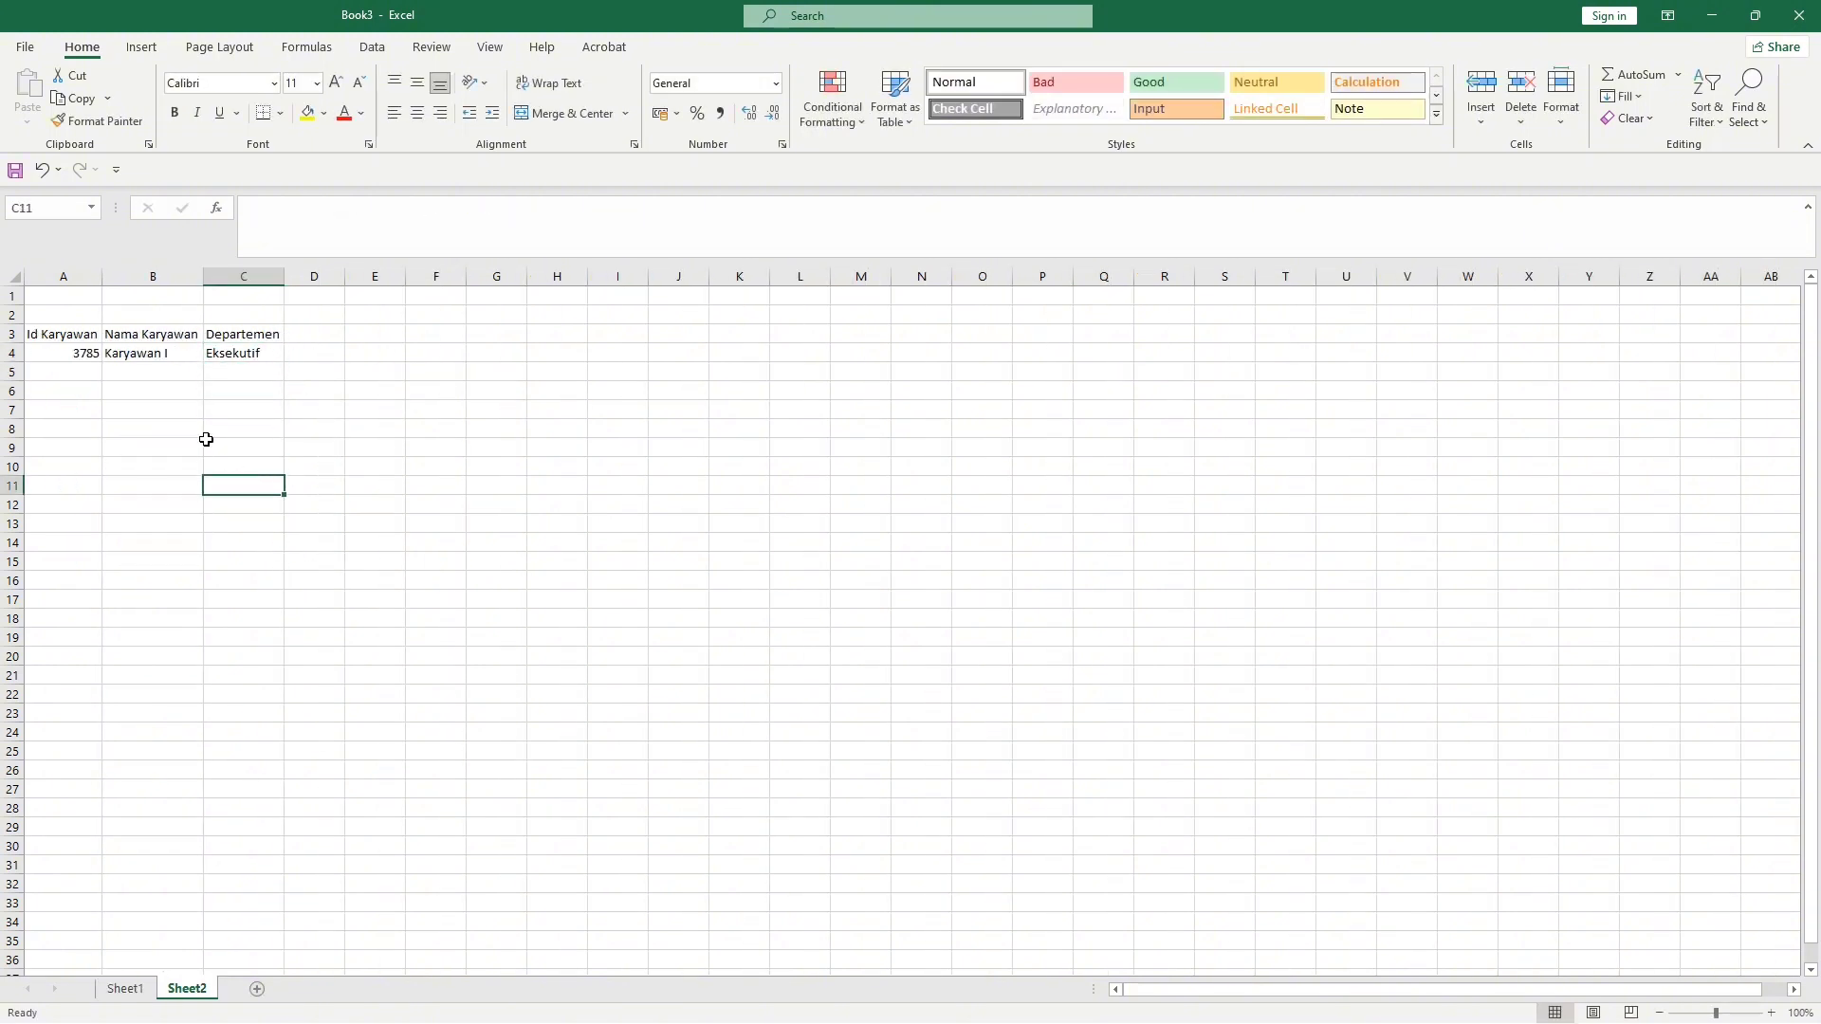
left_click(152, 387)
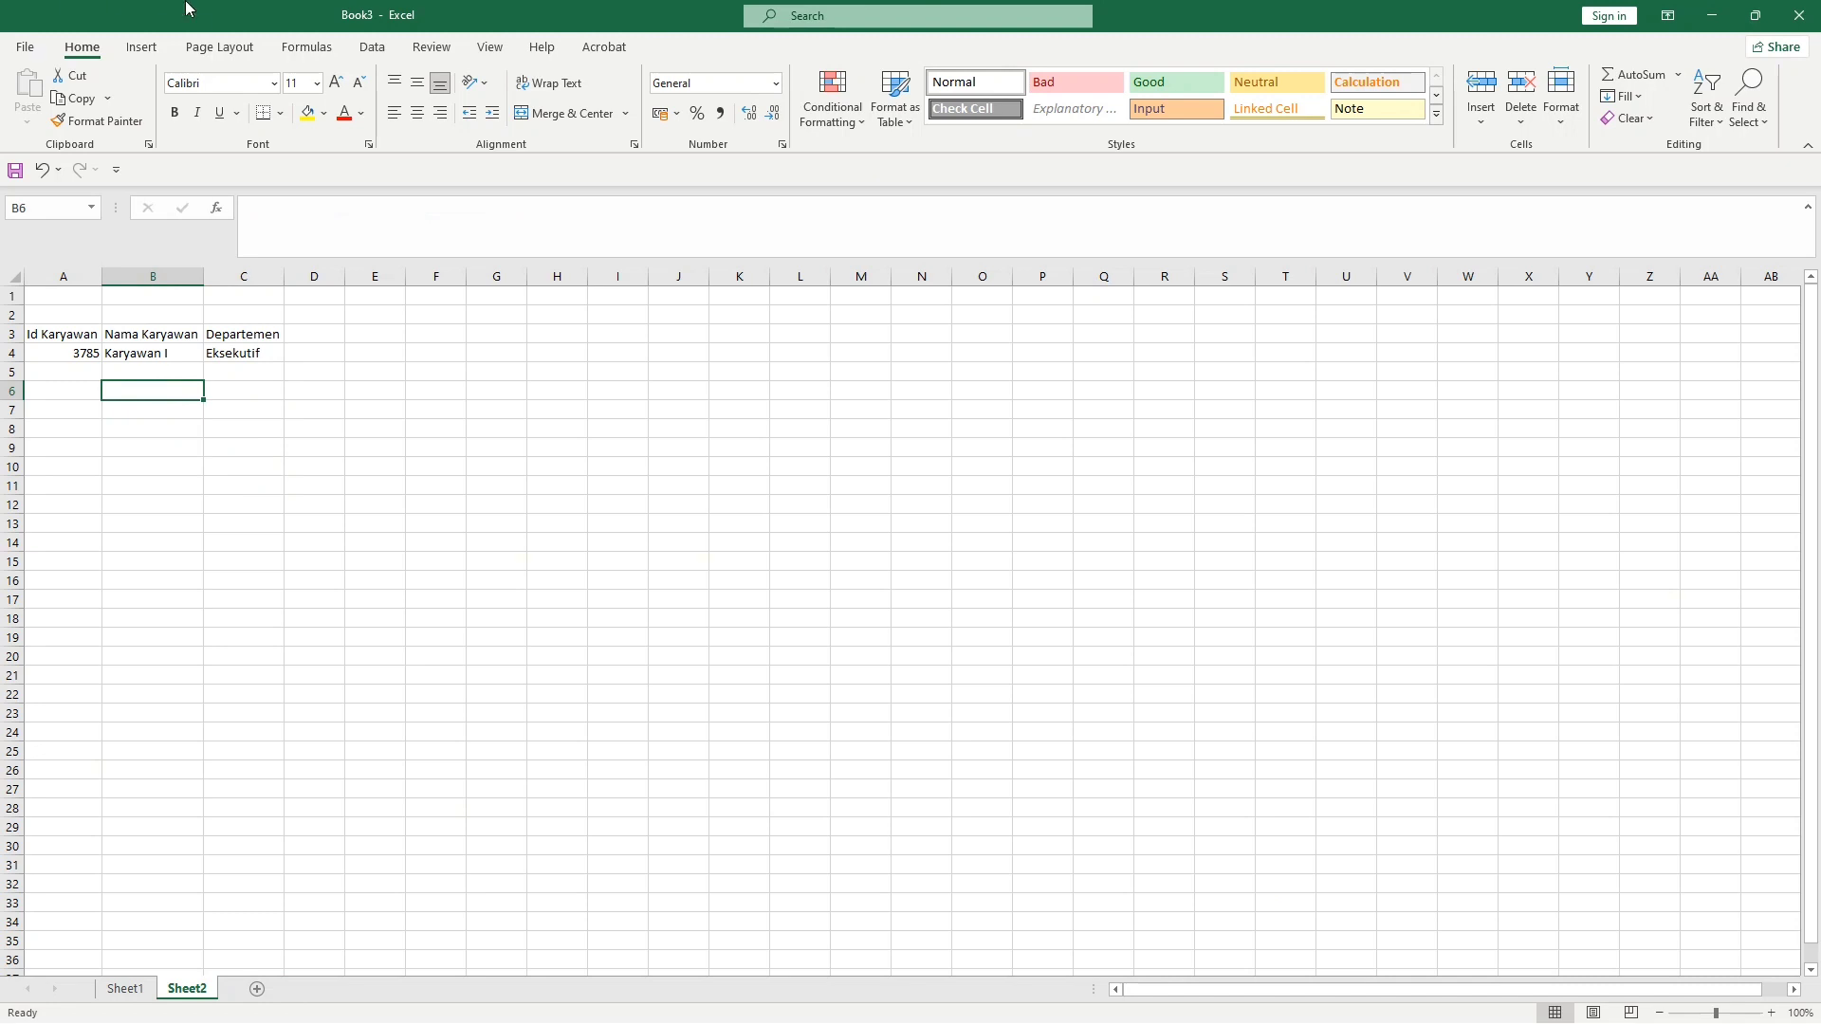
Create a blank workbook and enter the headers Id Karyawan, Nama Karyawan and Departemen in cells A2 to C2
left_click(24, 49)
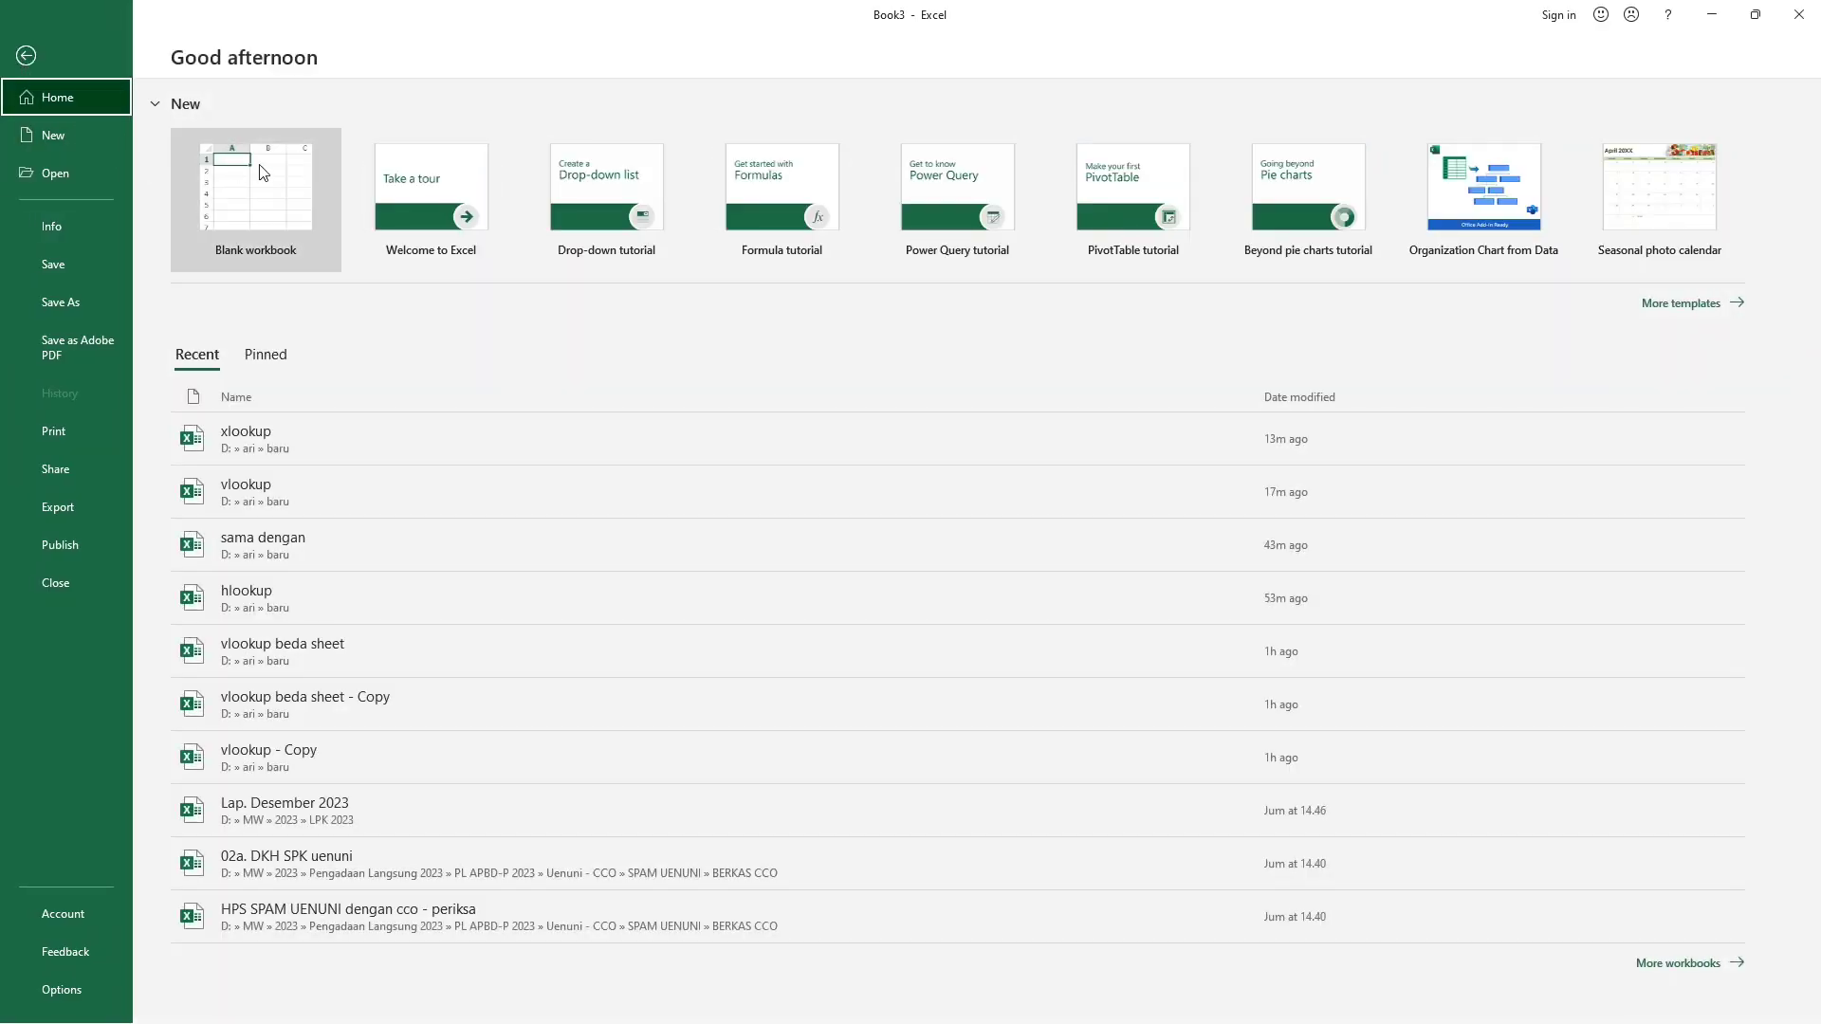
left_click(261, 197)
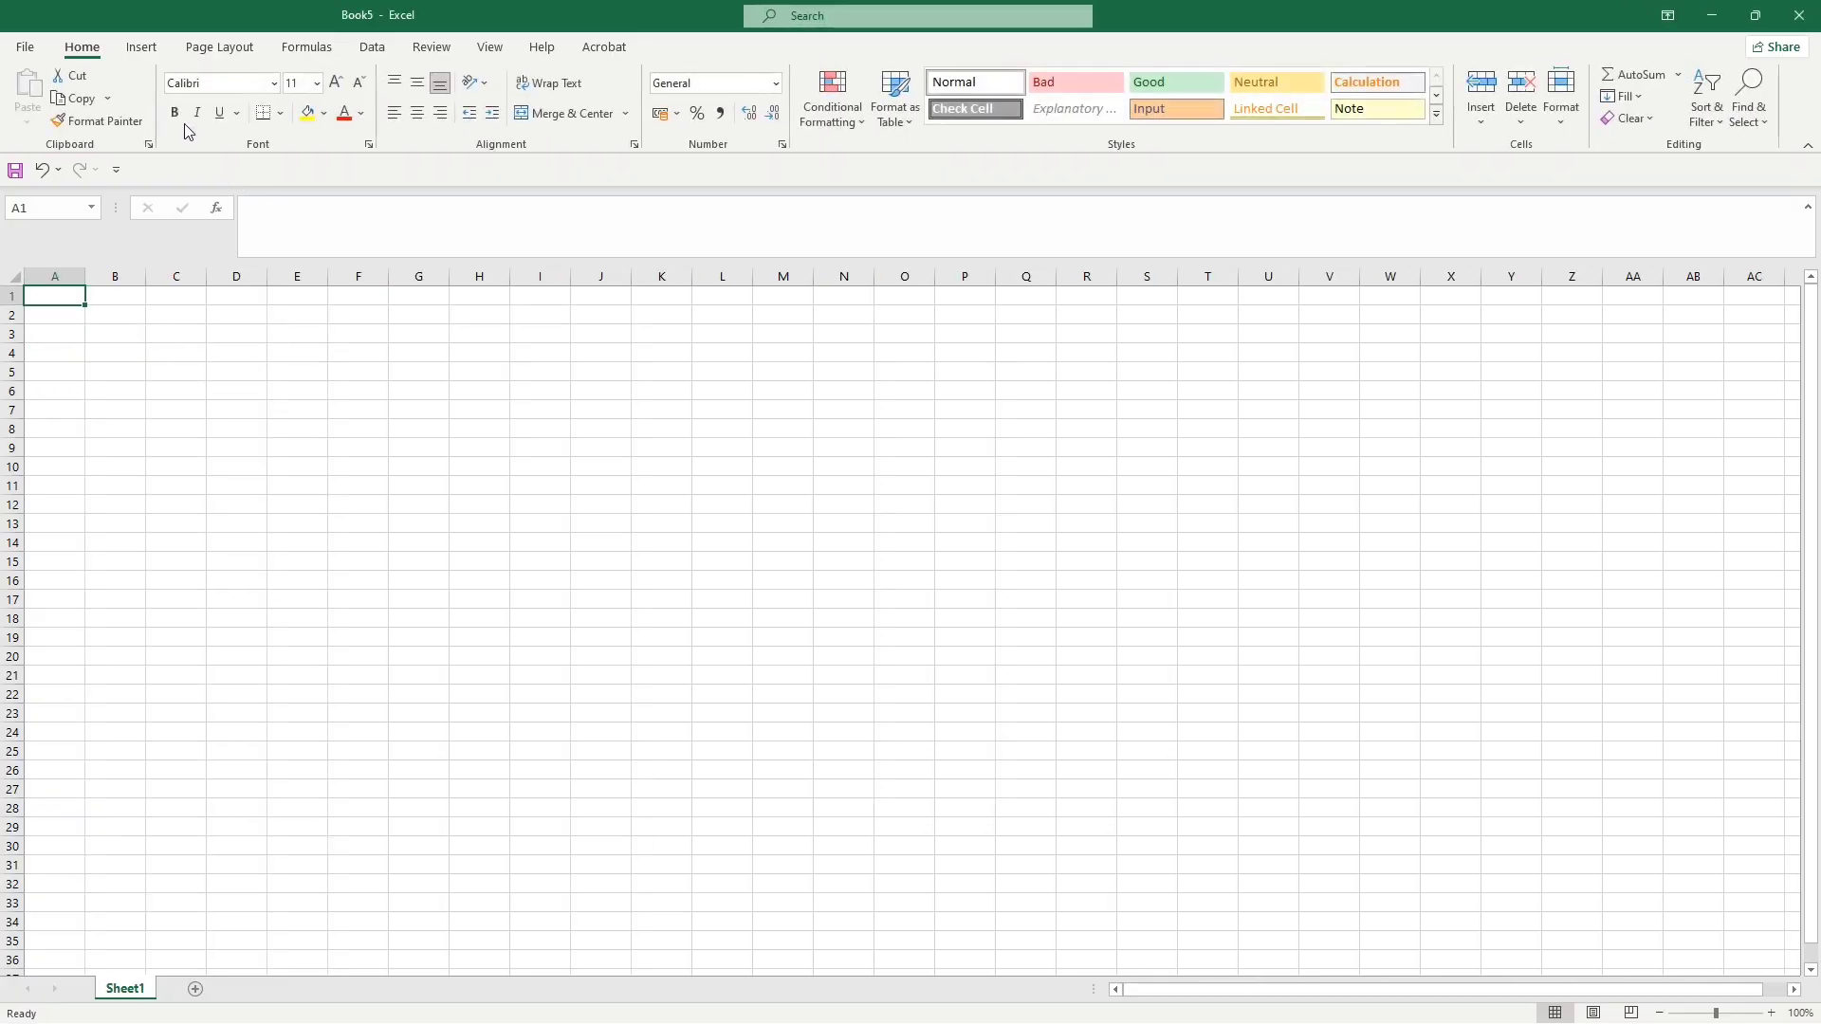
left_click(76, 320)
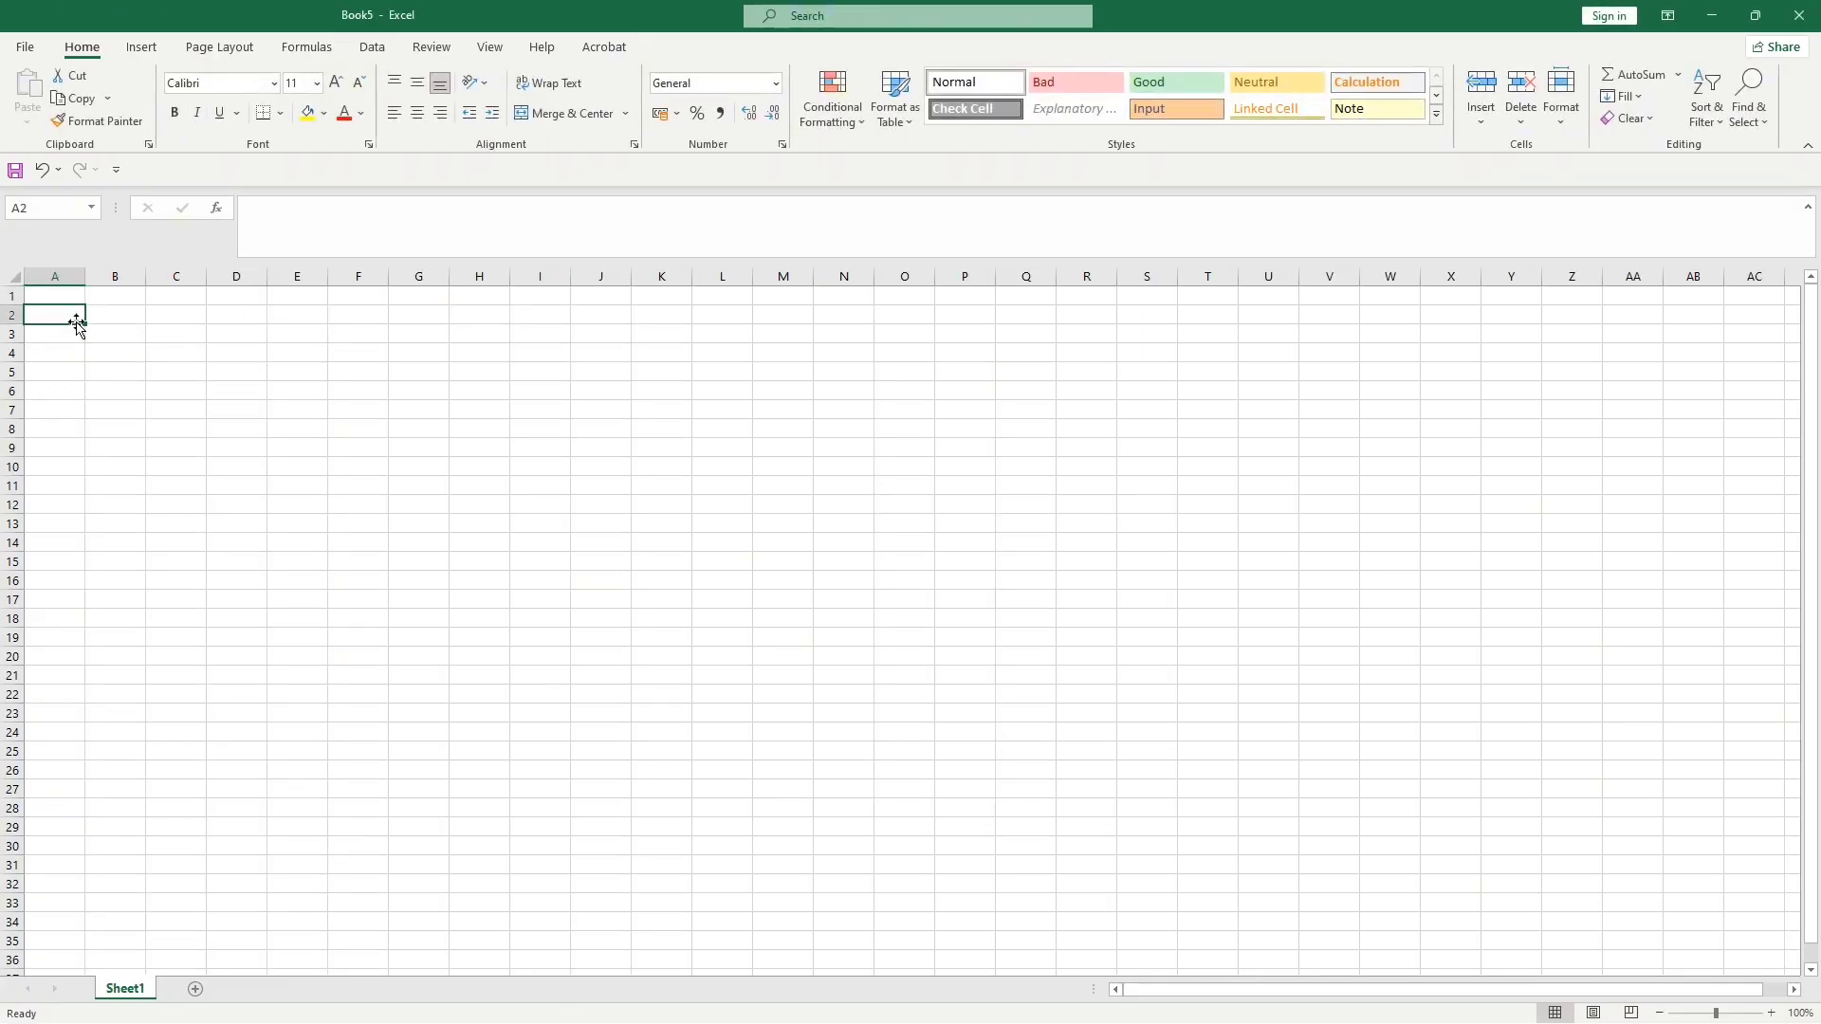
type("Id")
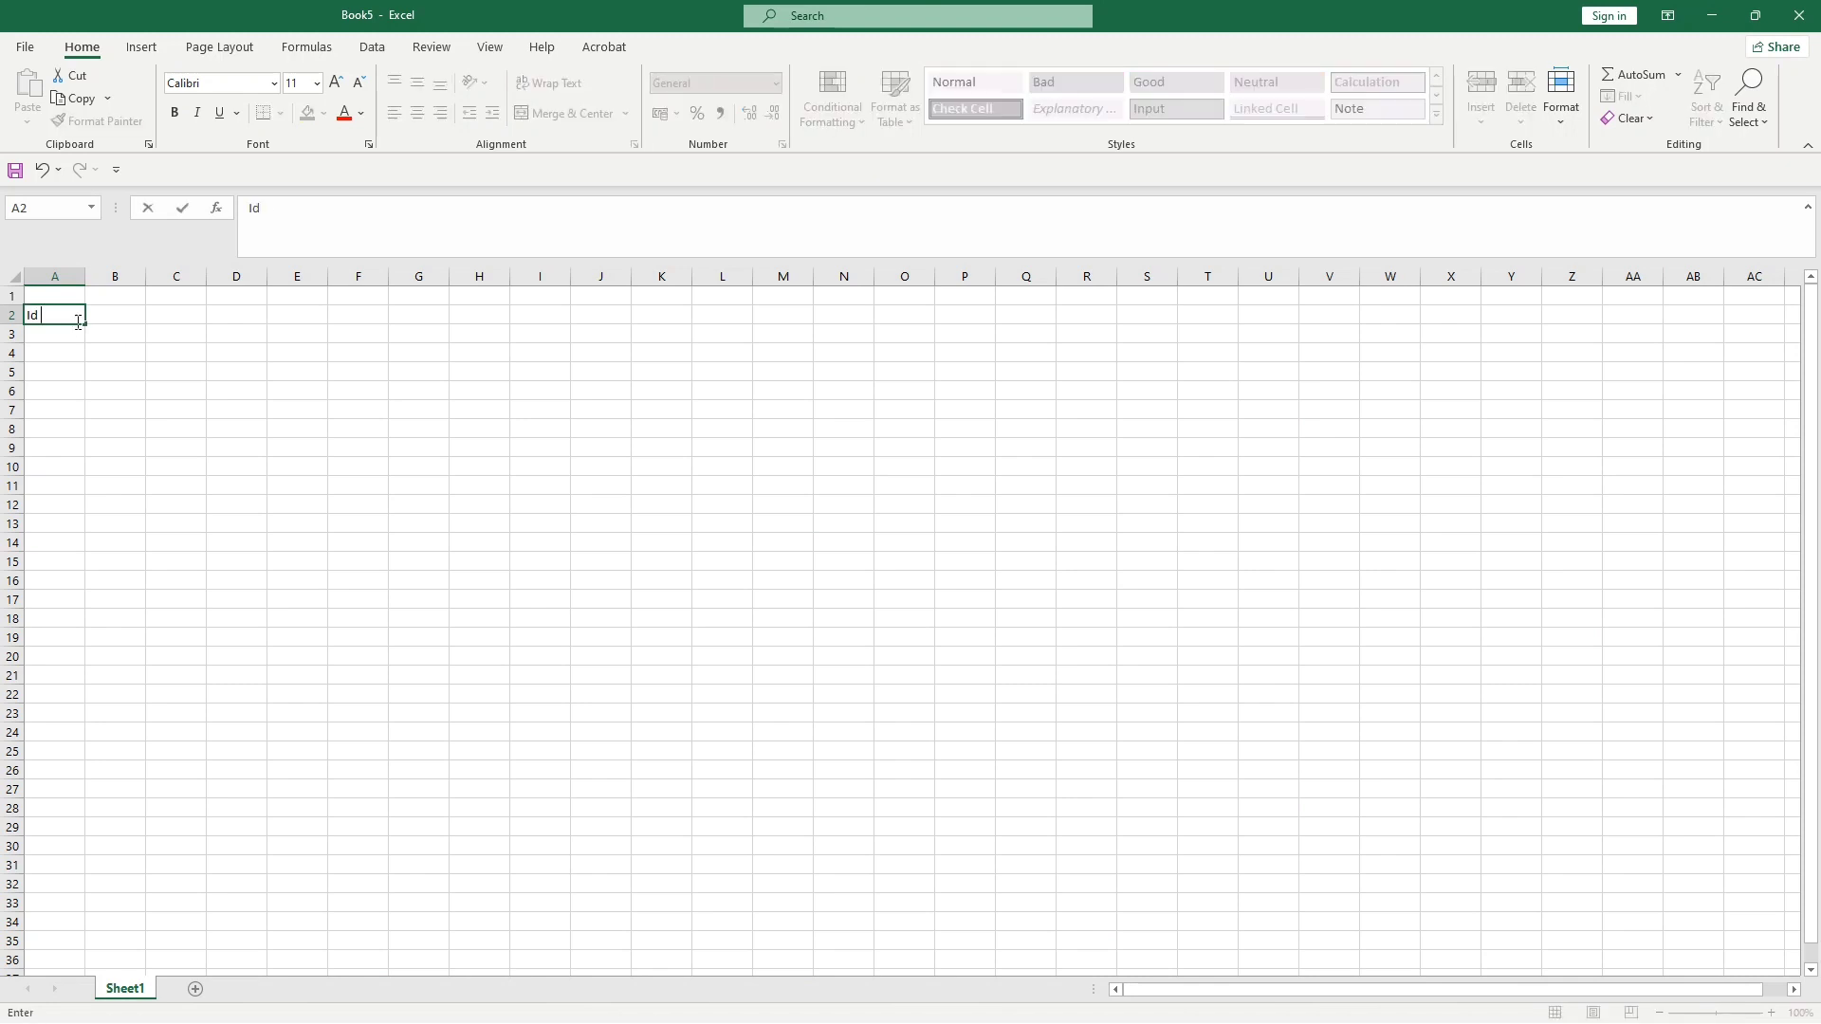
type(" Karyawan")
key("Tab")
type("Nam")
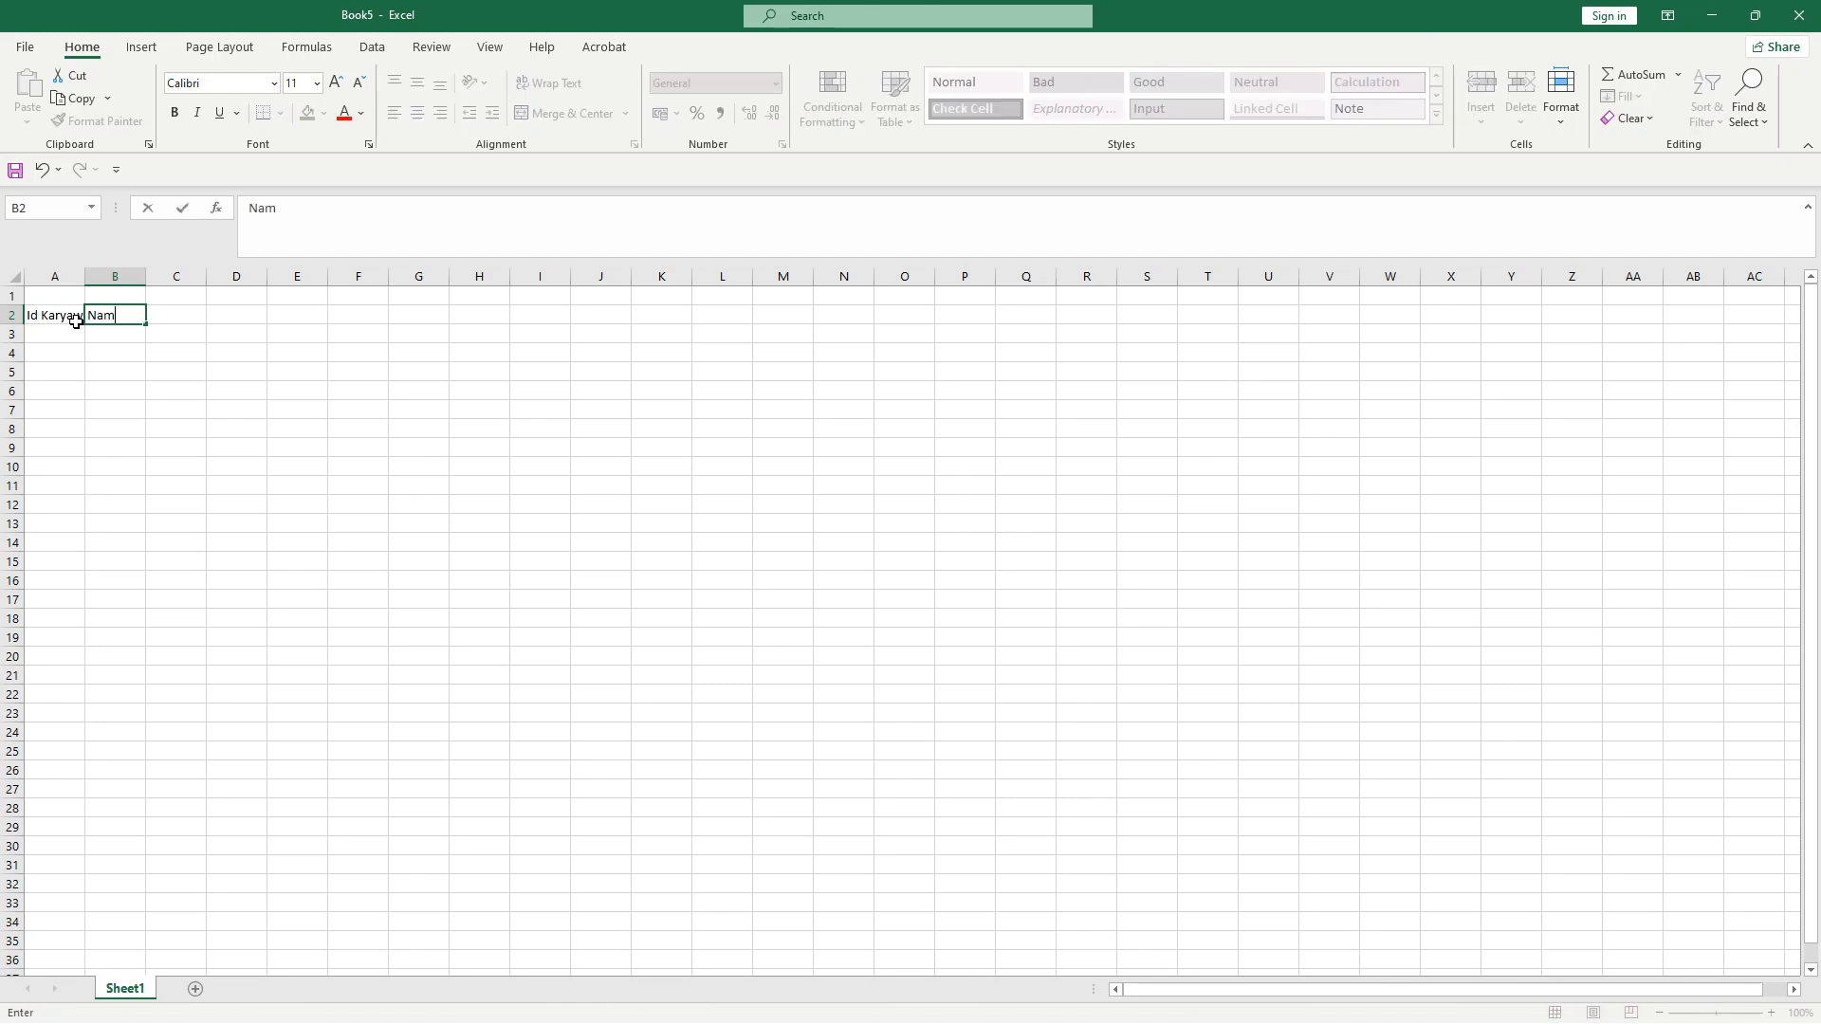
type("a Karyawan")
key("Tab")
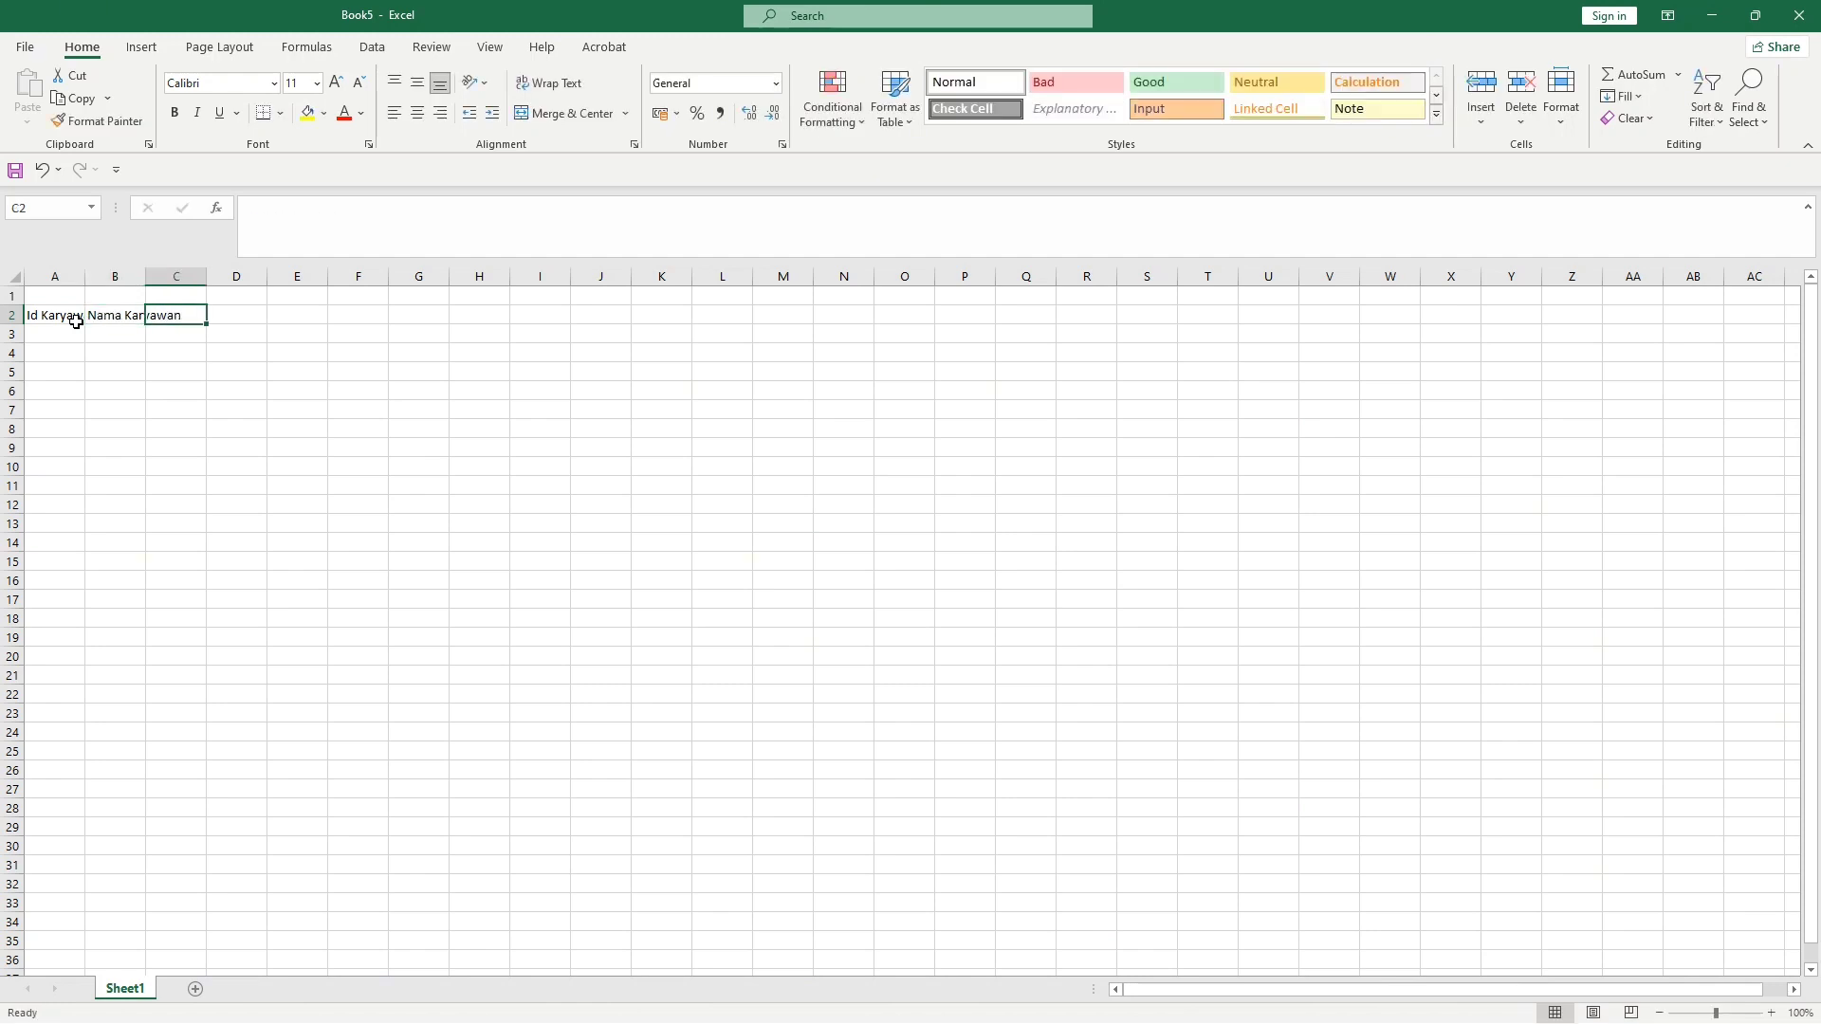
type("Depa")
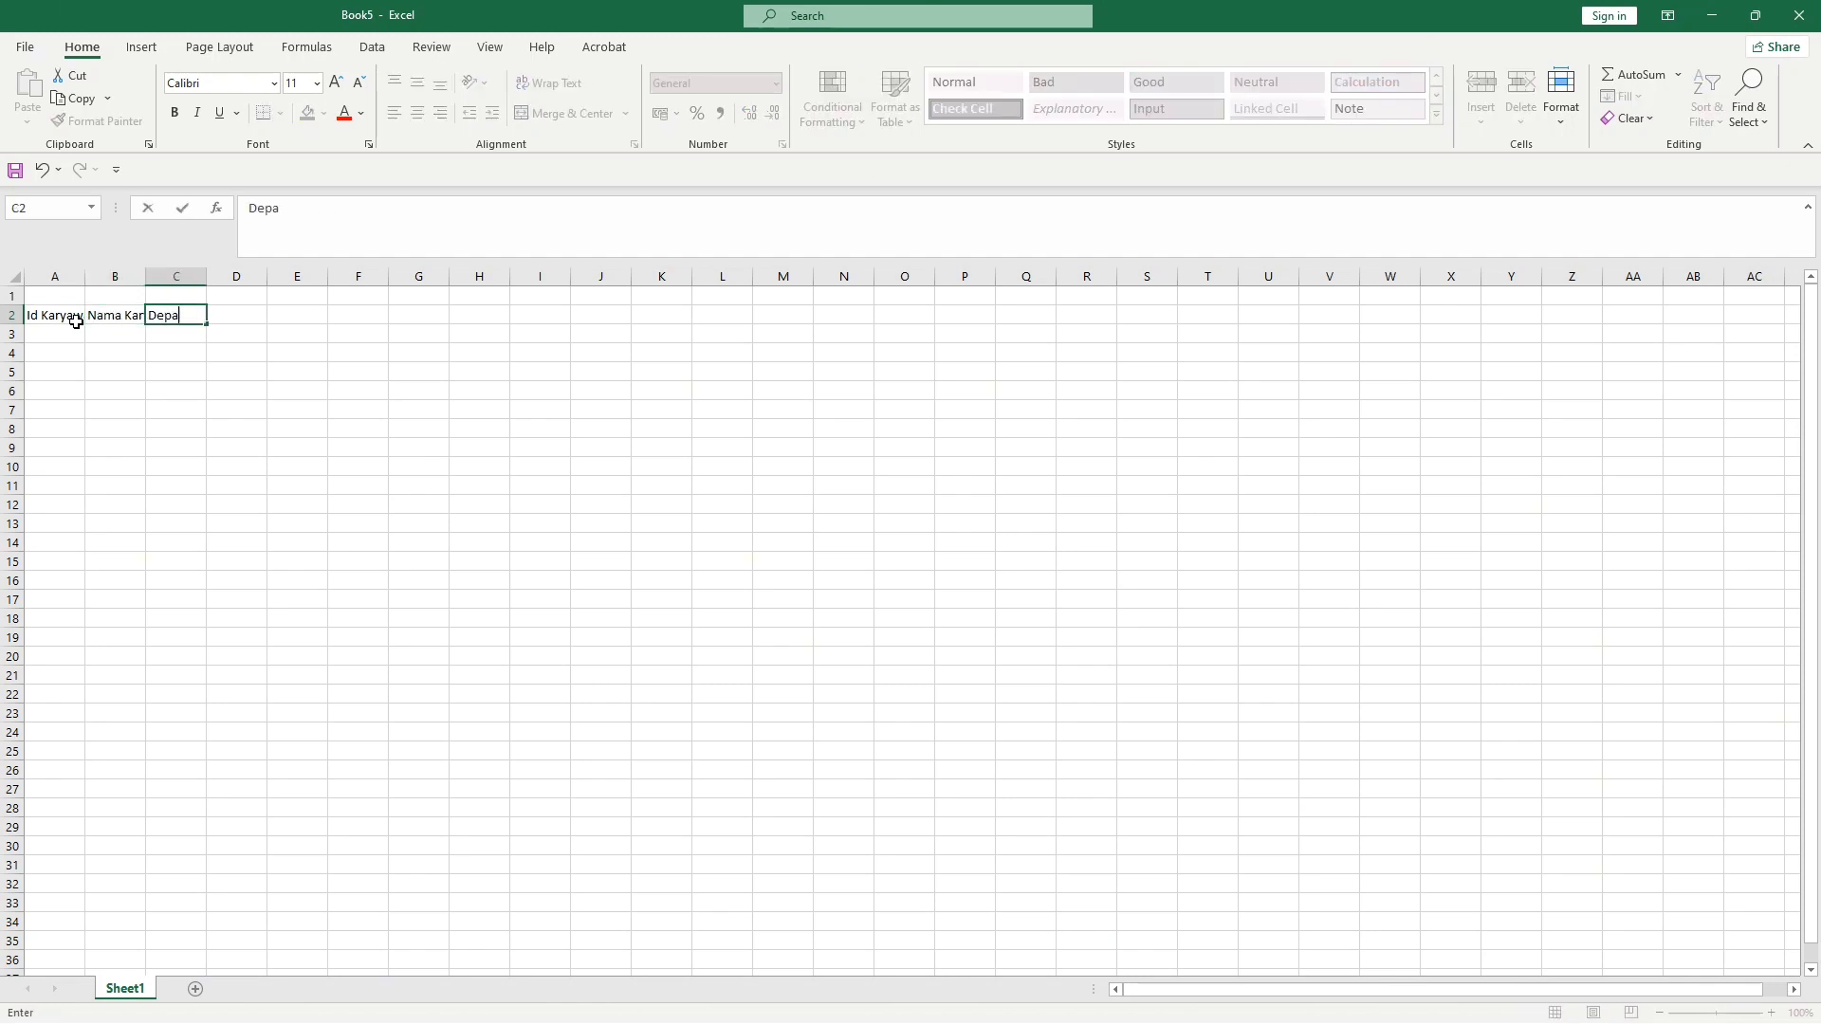
type("rtemen")
left_click_drag(95, 392, 90, 411)
Auto-fit the widths of columns A to C in the new workbook
left_click_drag(38, 271, 162, 280)
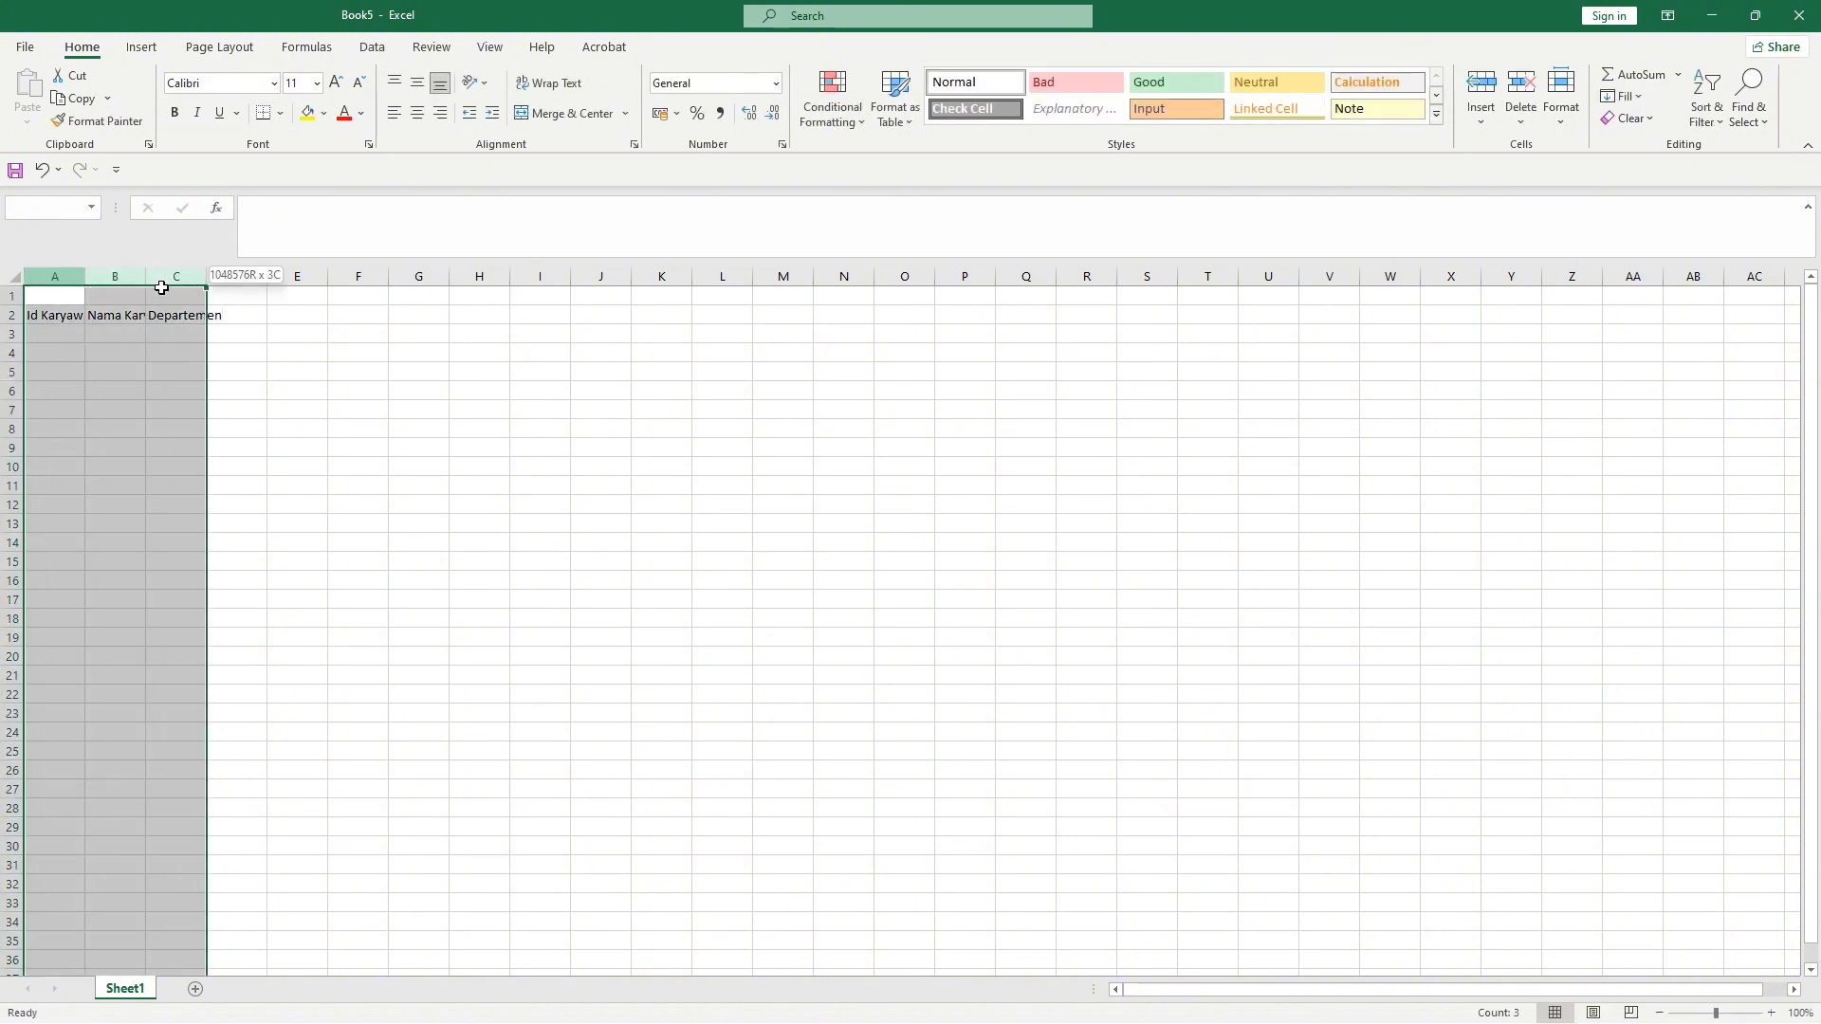
double_click(208, 275)
left_click(378, 390)
Enter the same employee ID used on the other workbook's Sheet2 in cell A3
left_click(93, 332)
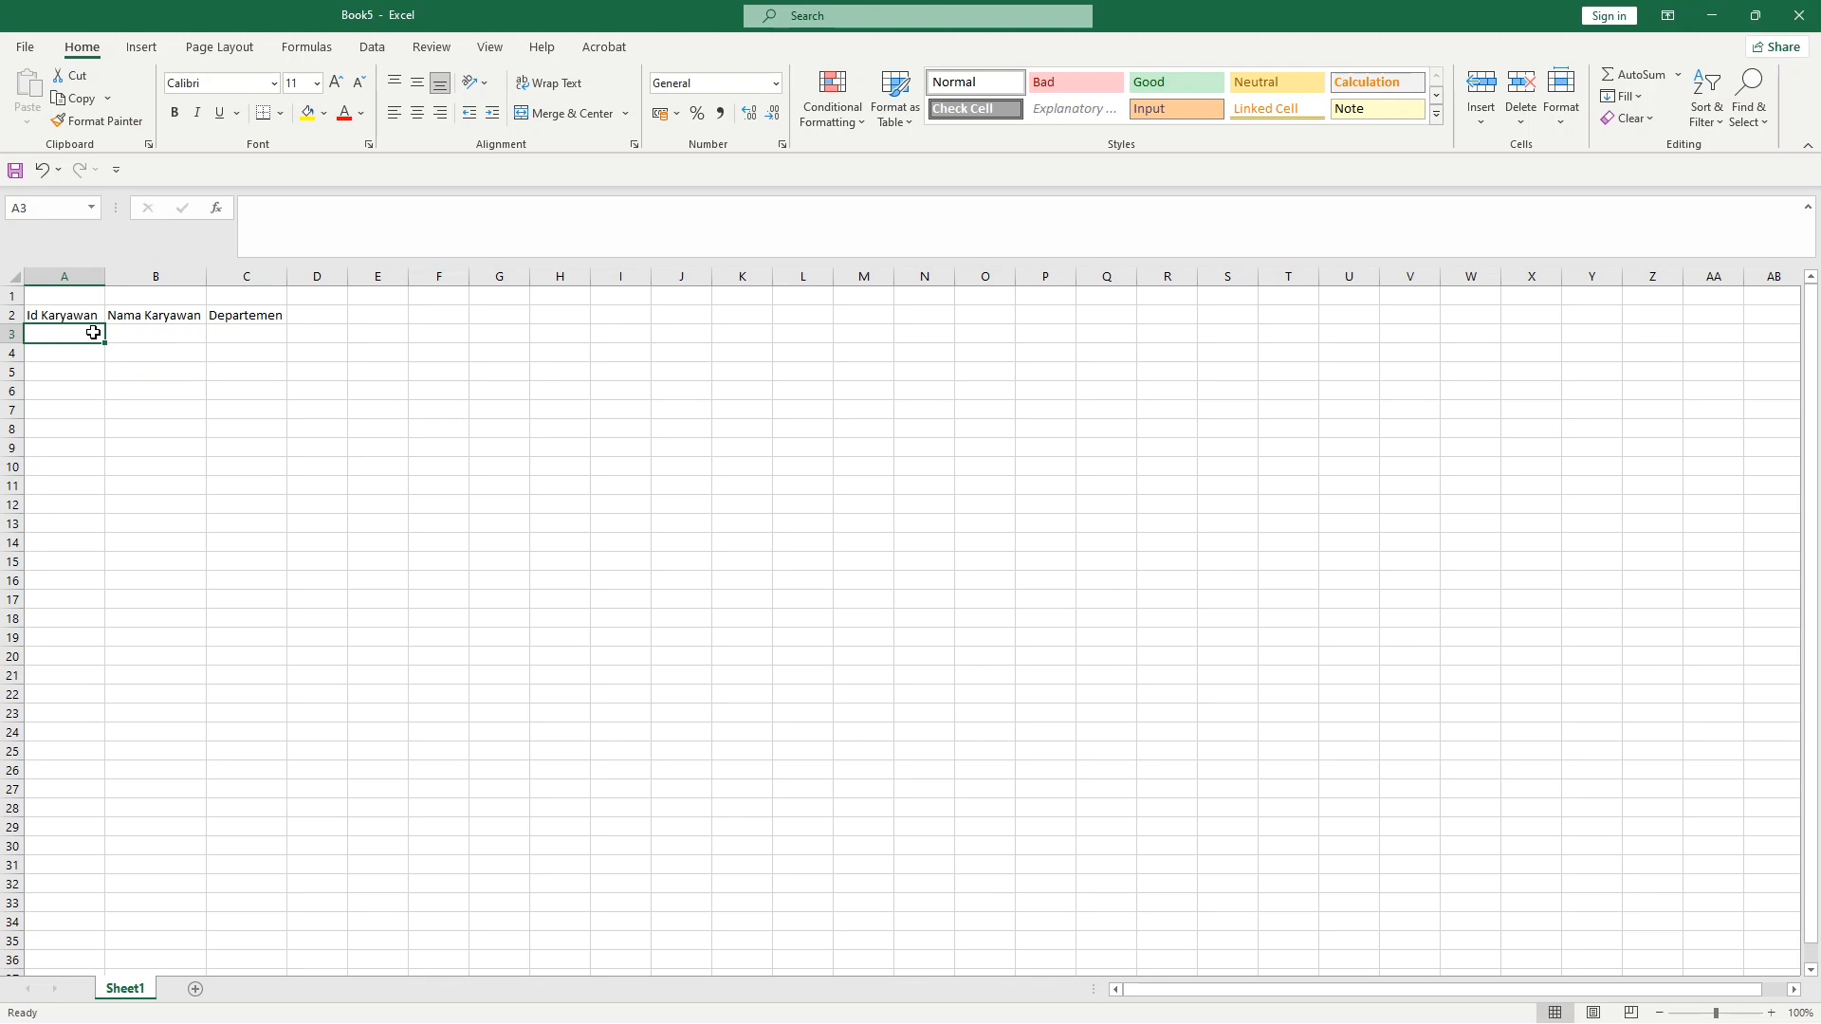
type("3785")
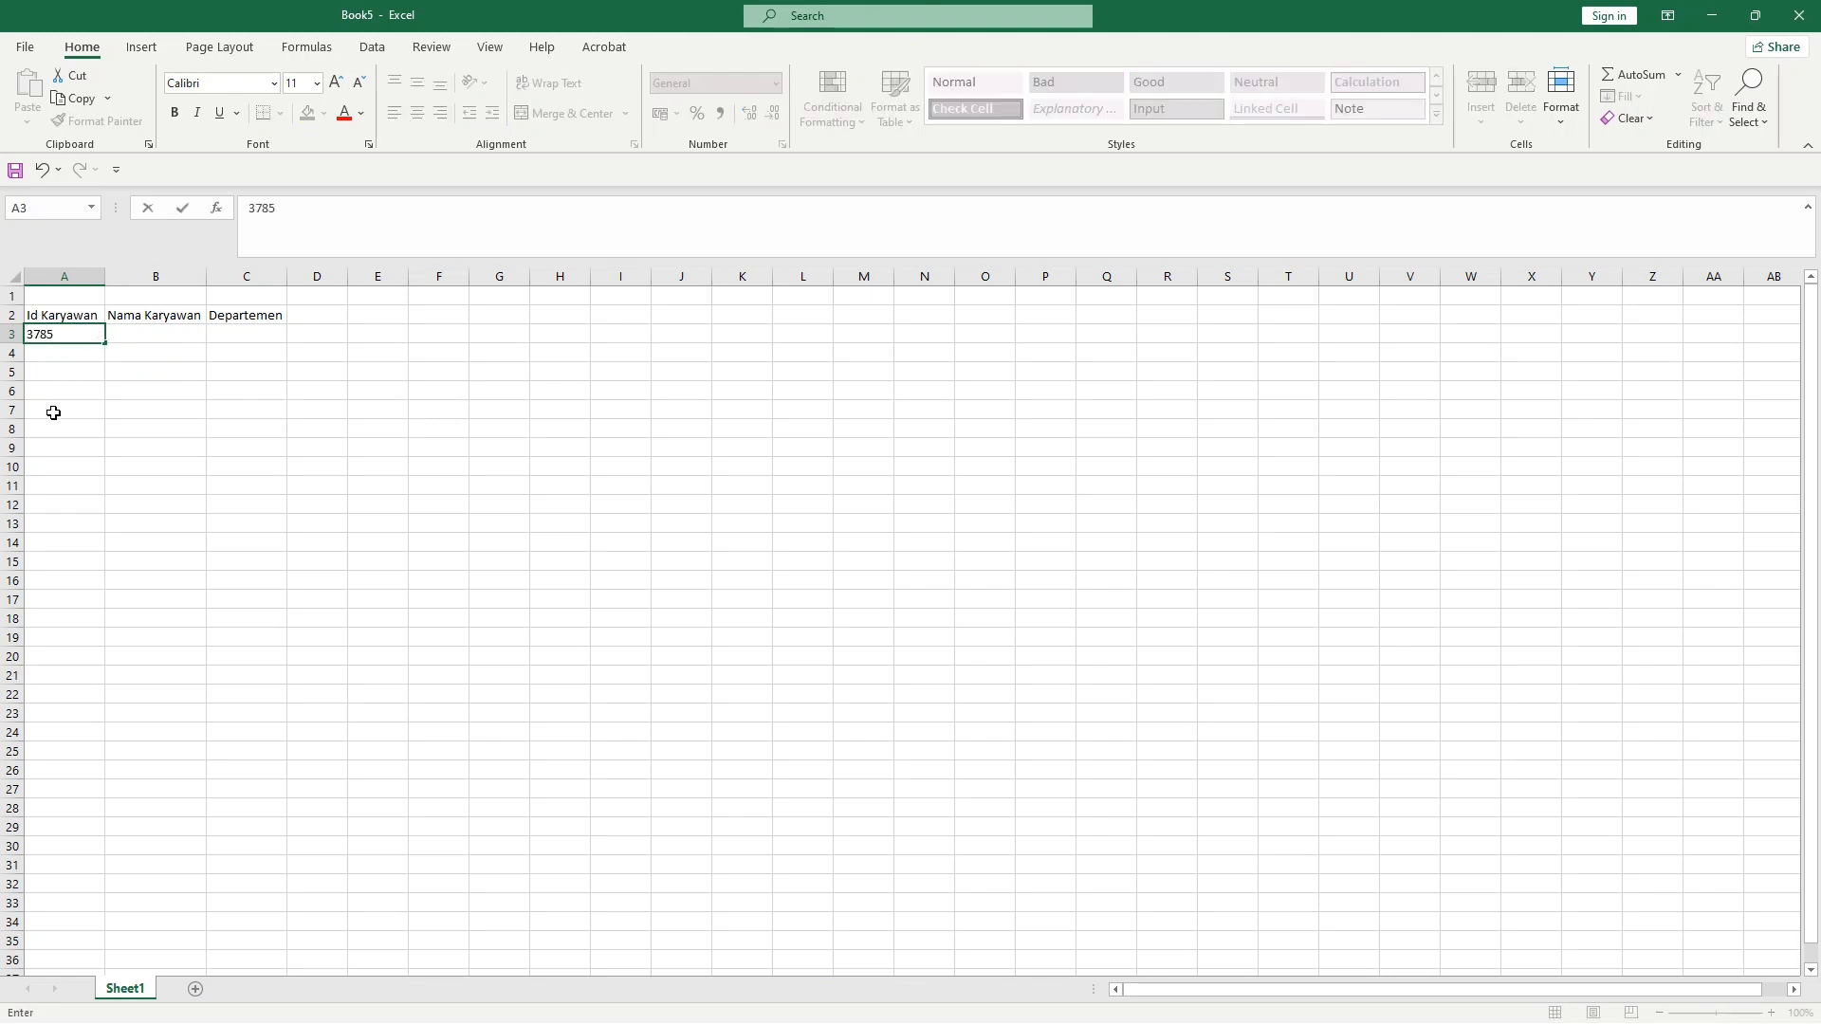
left_click(12, 448)
Enter =XLOOKUP(A3;[Book3]Sheet1!$A$7:$A$15;[Book3]Sheet1!$B$7:$B$15) in cell B3 of the new workbook to return the employee name from Book3
left_click(159, 332)
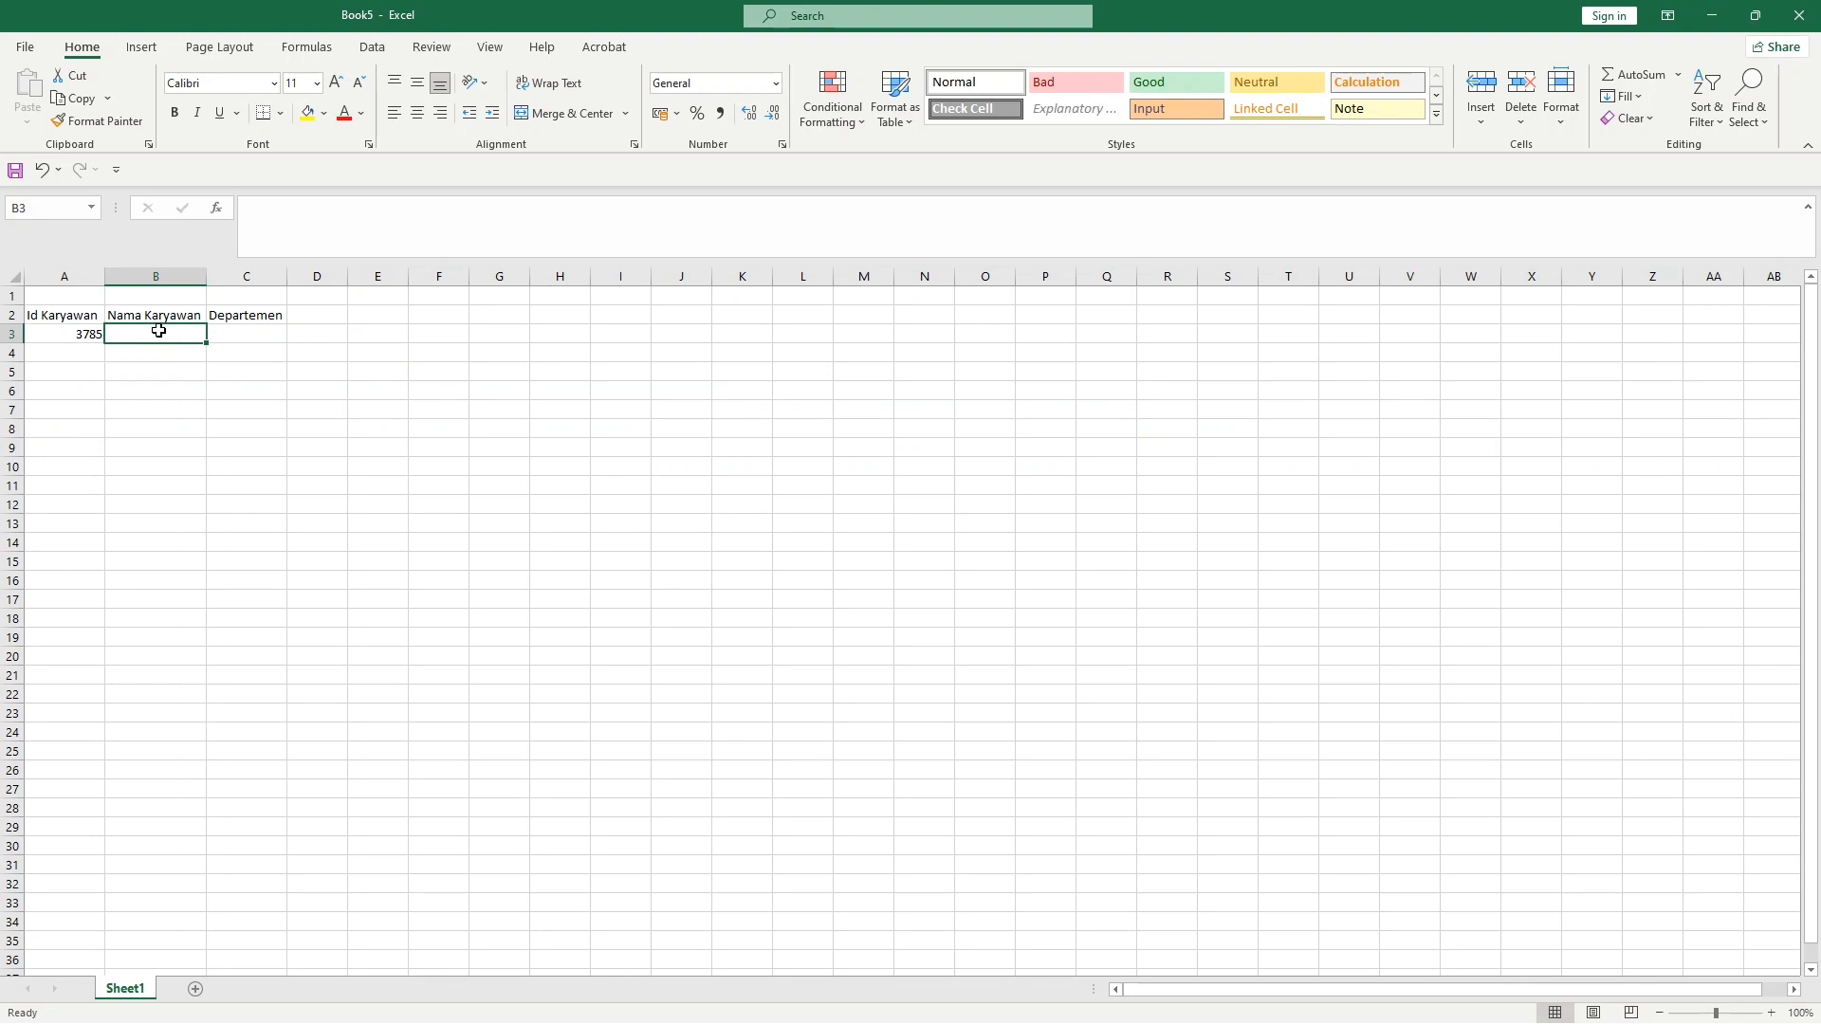
type("=")
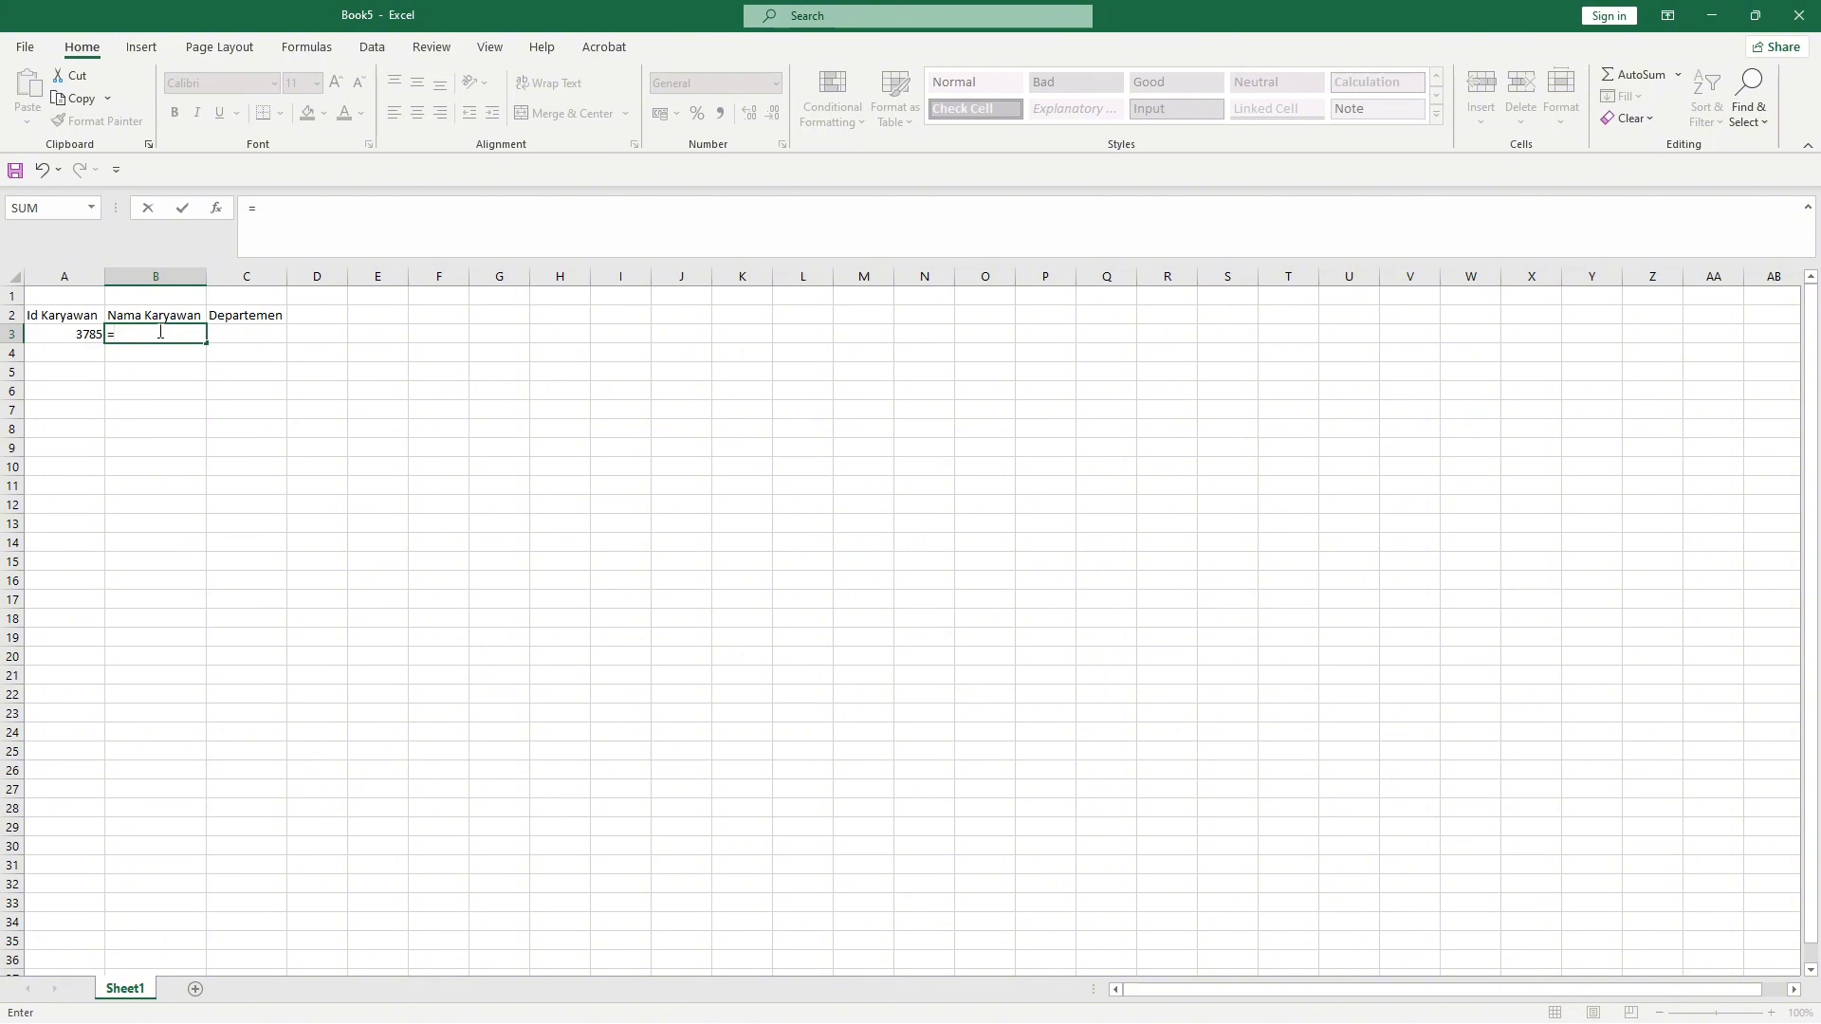
type("xl")
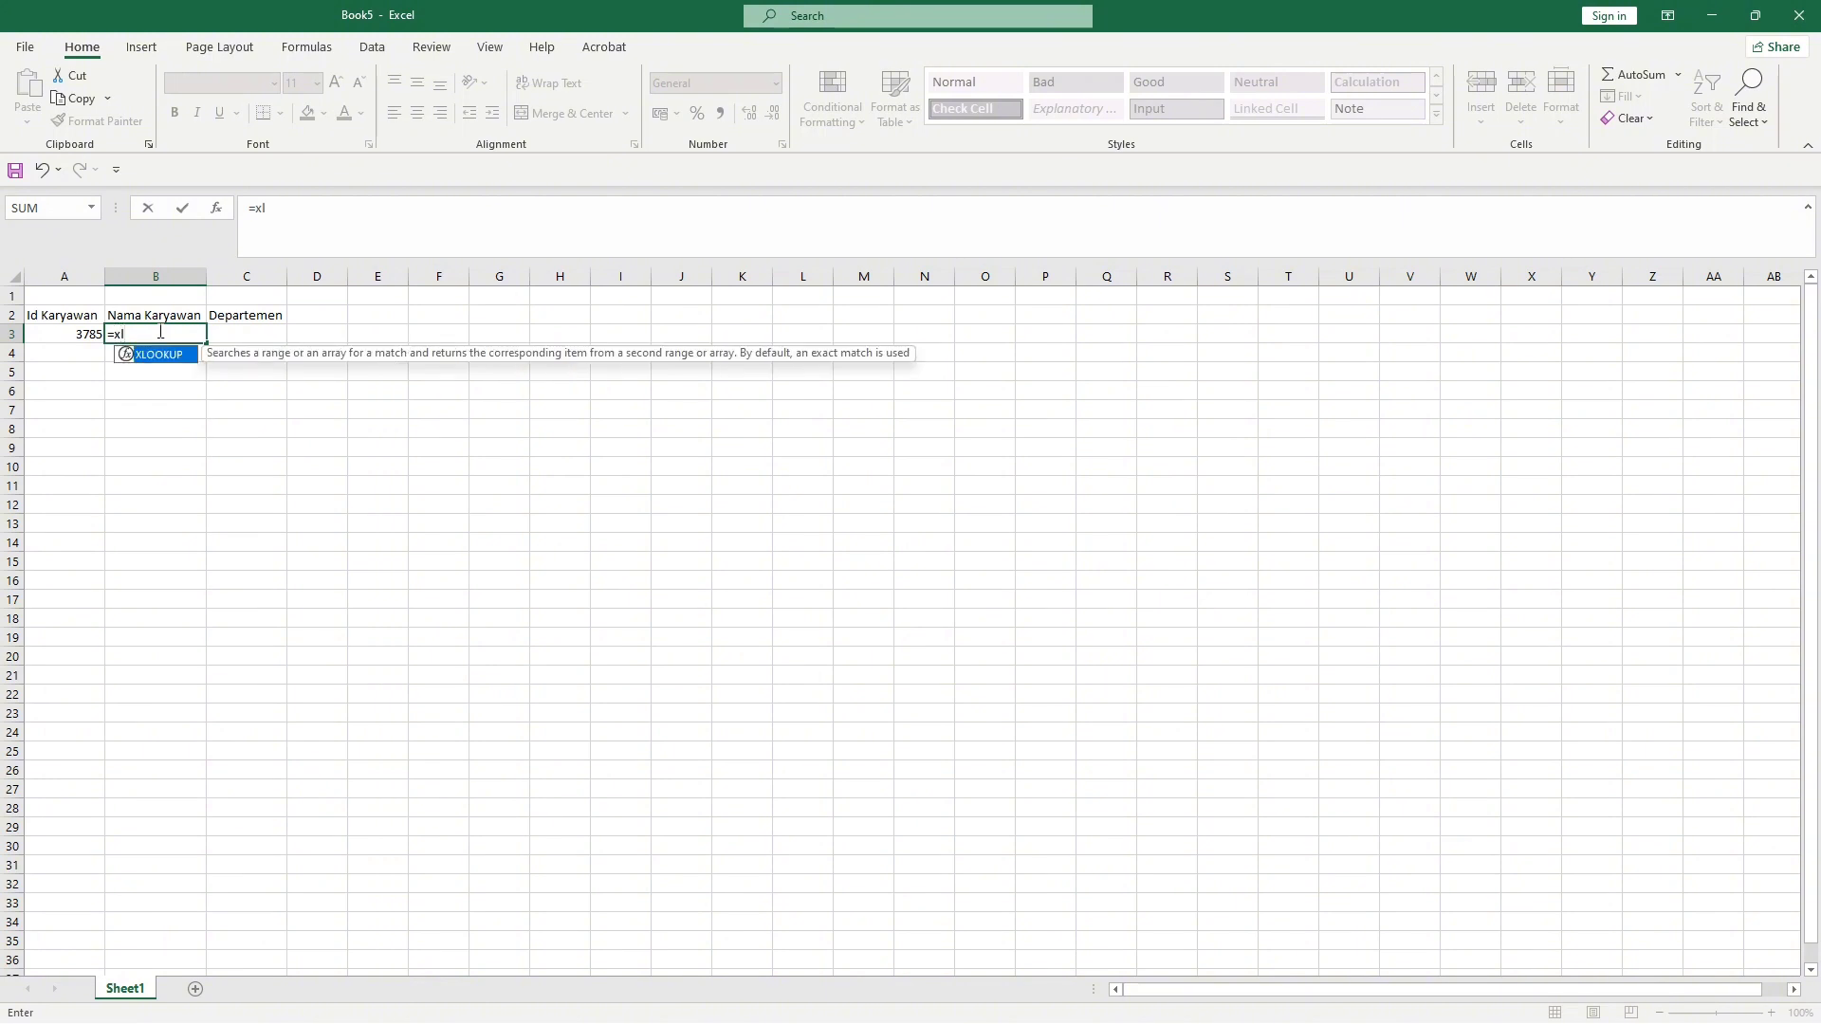
type("ookup(")
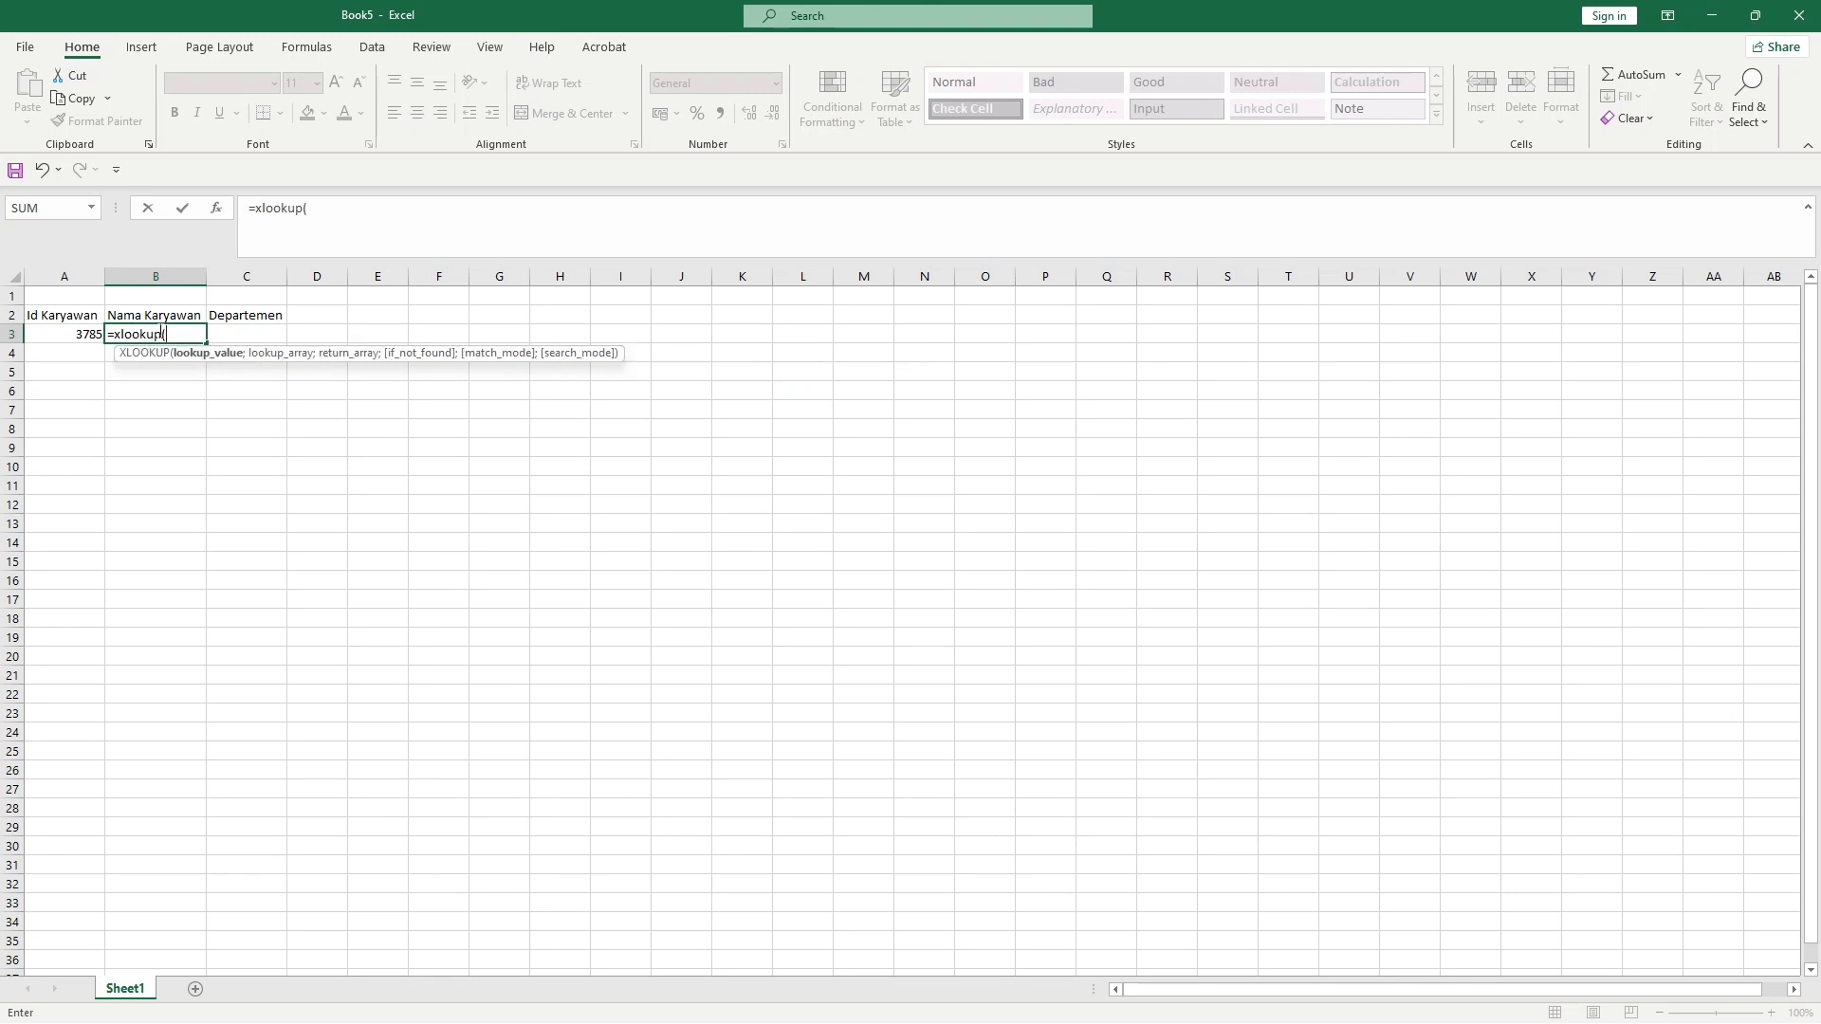
left_click(73, 334)
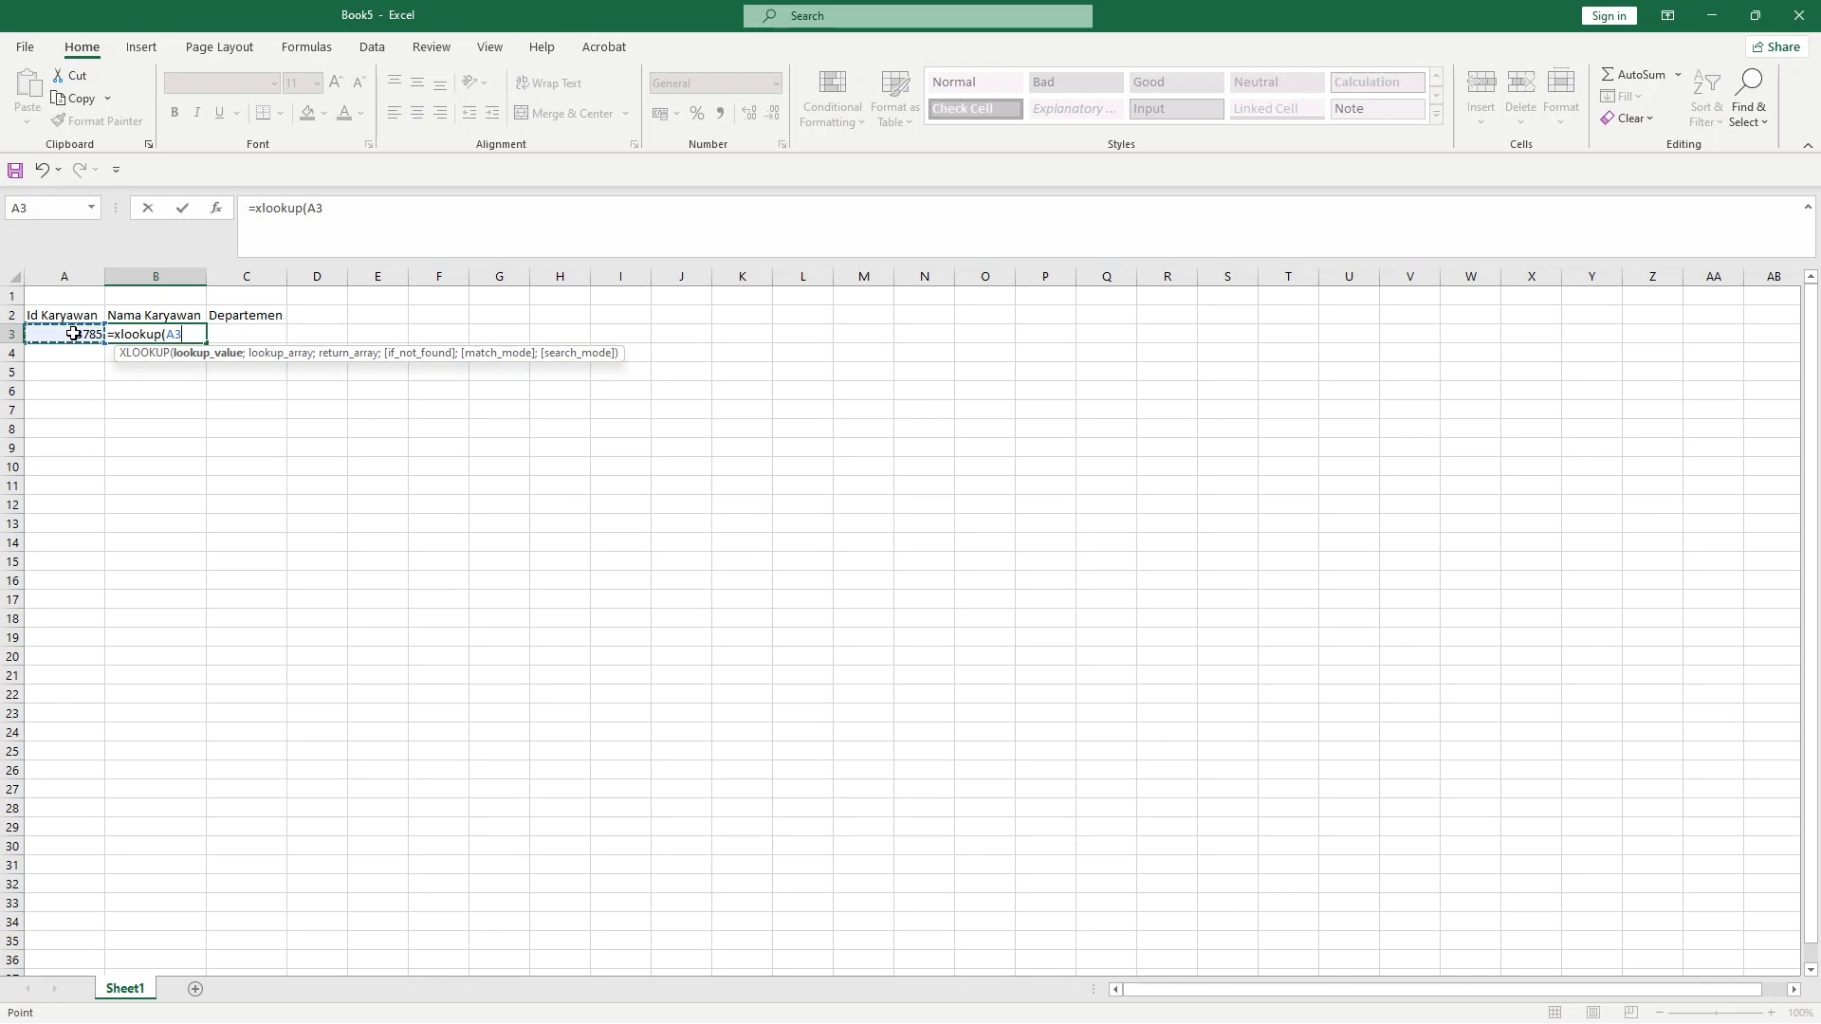
type(";")
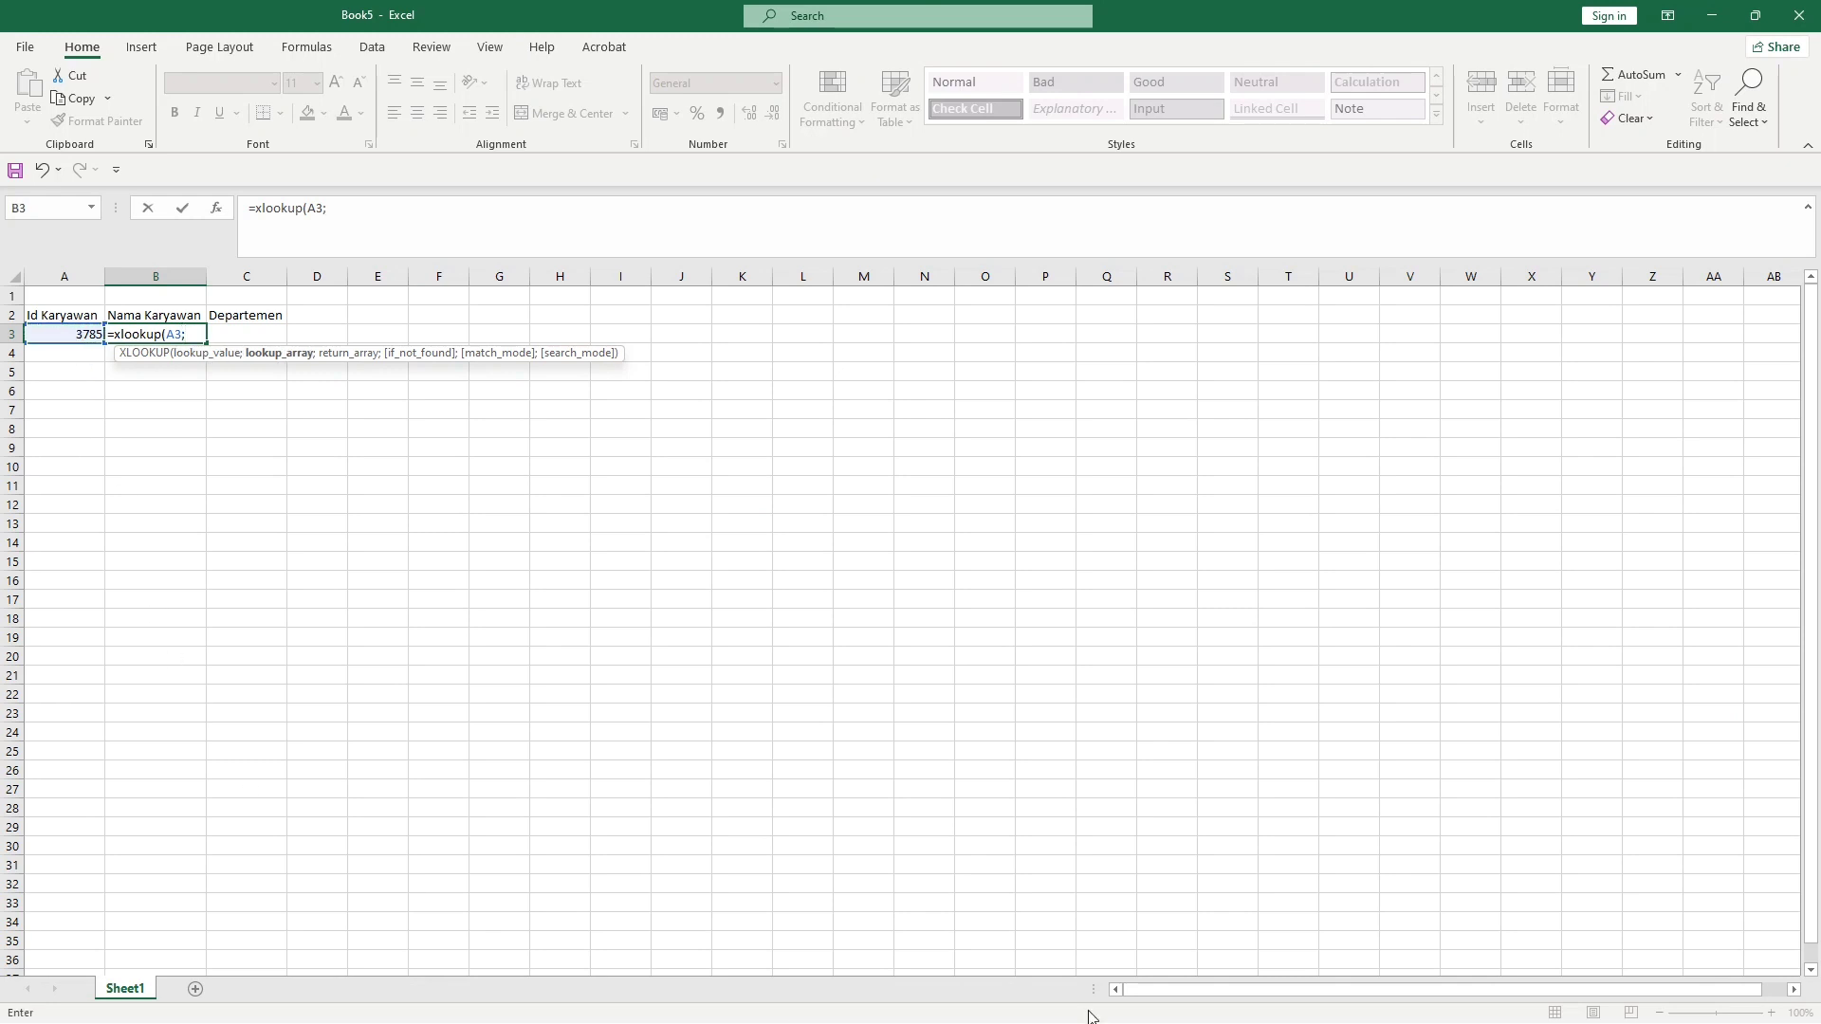
mouse_move(1058, 1003)
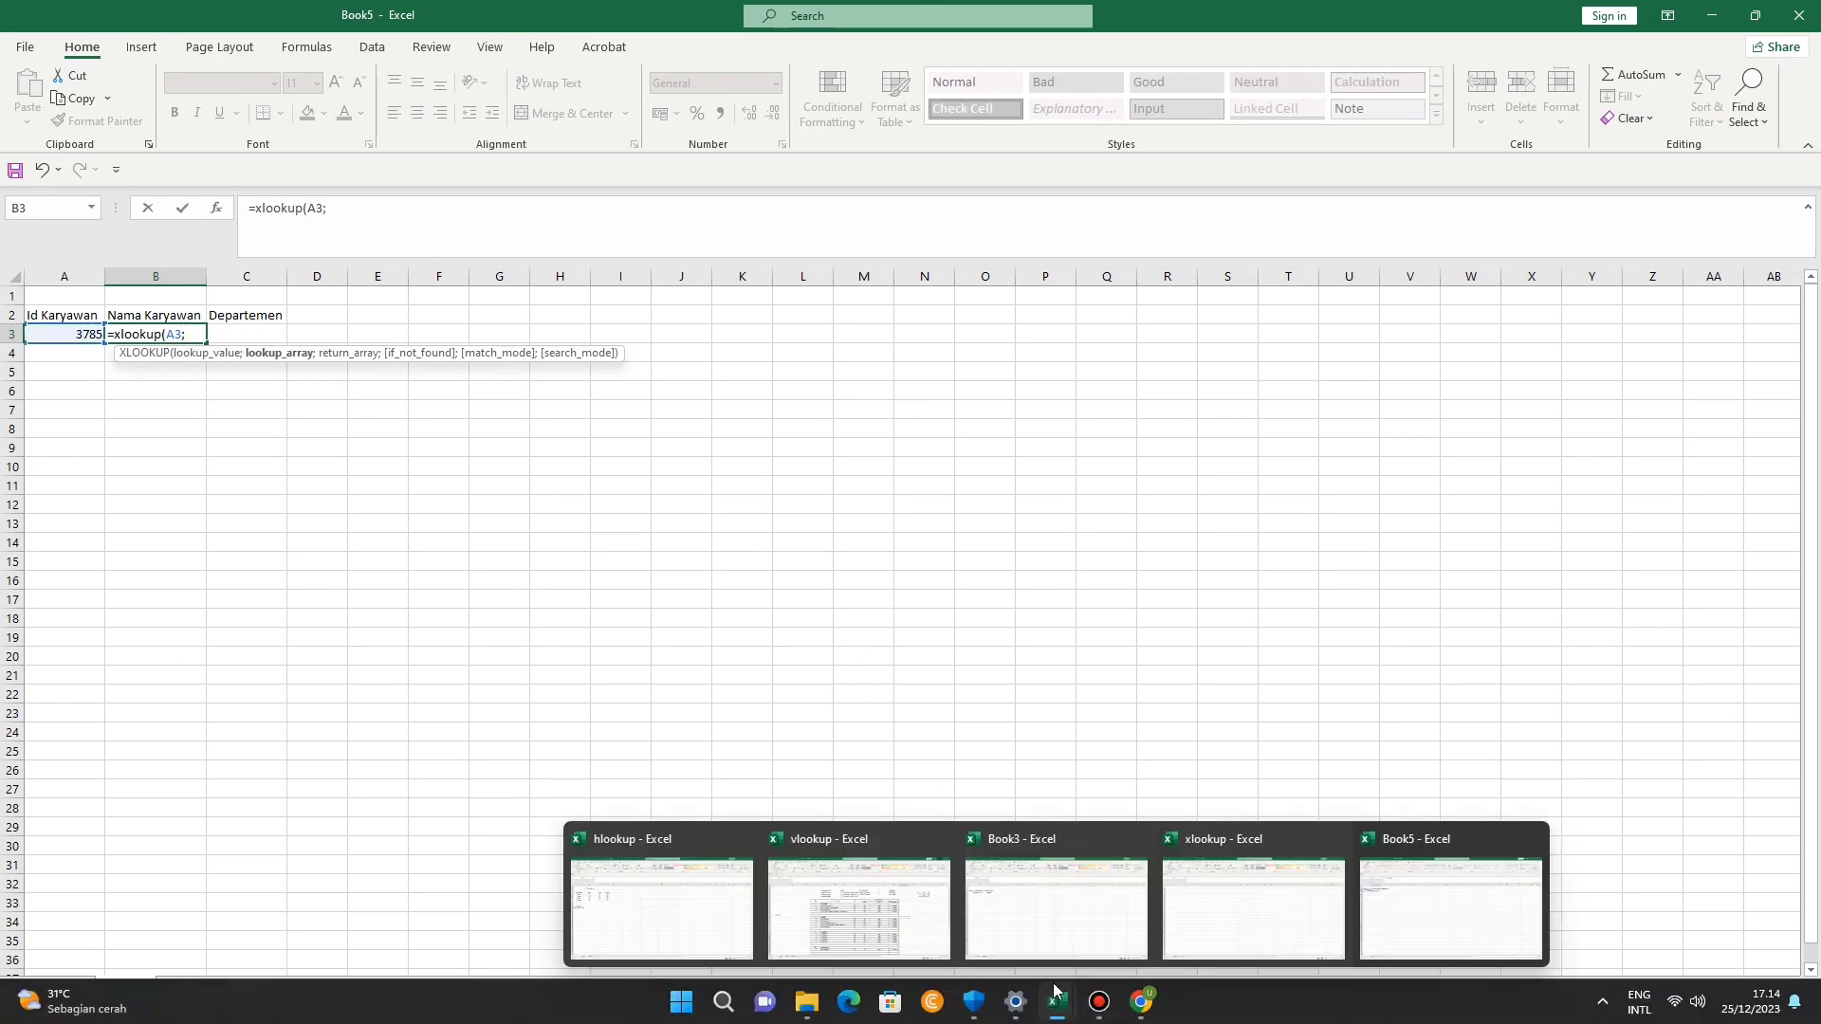
left_click(1050, 927)
left_click(147, 988)
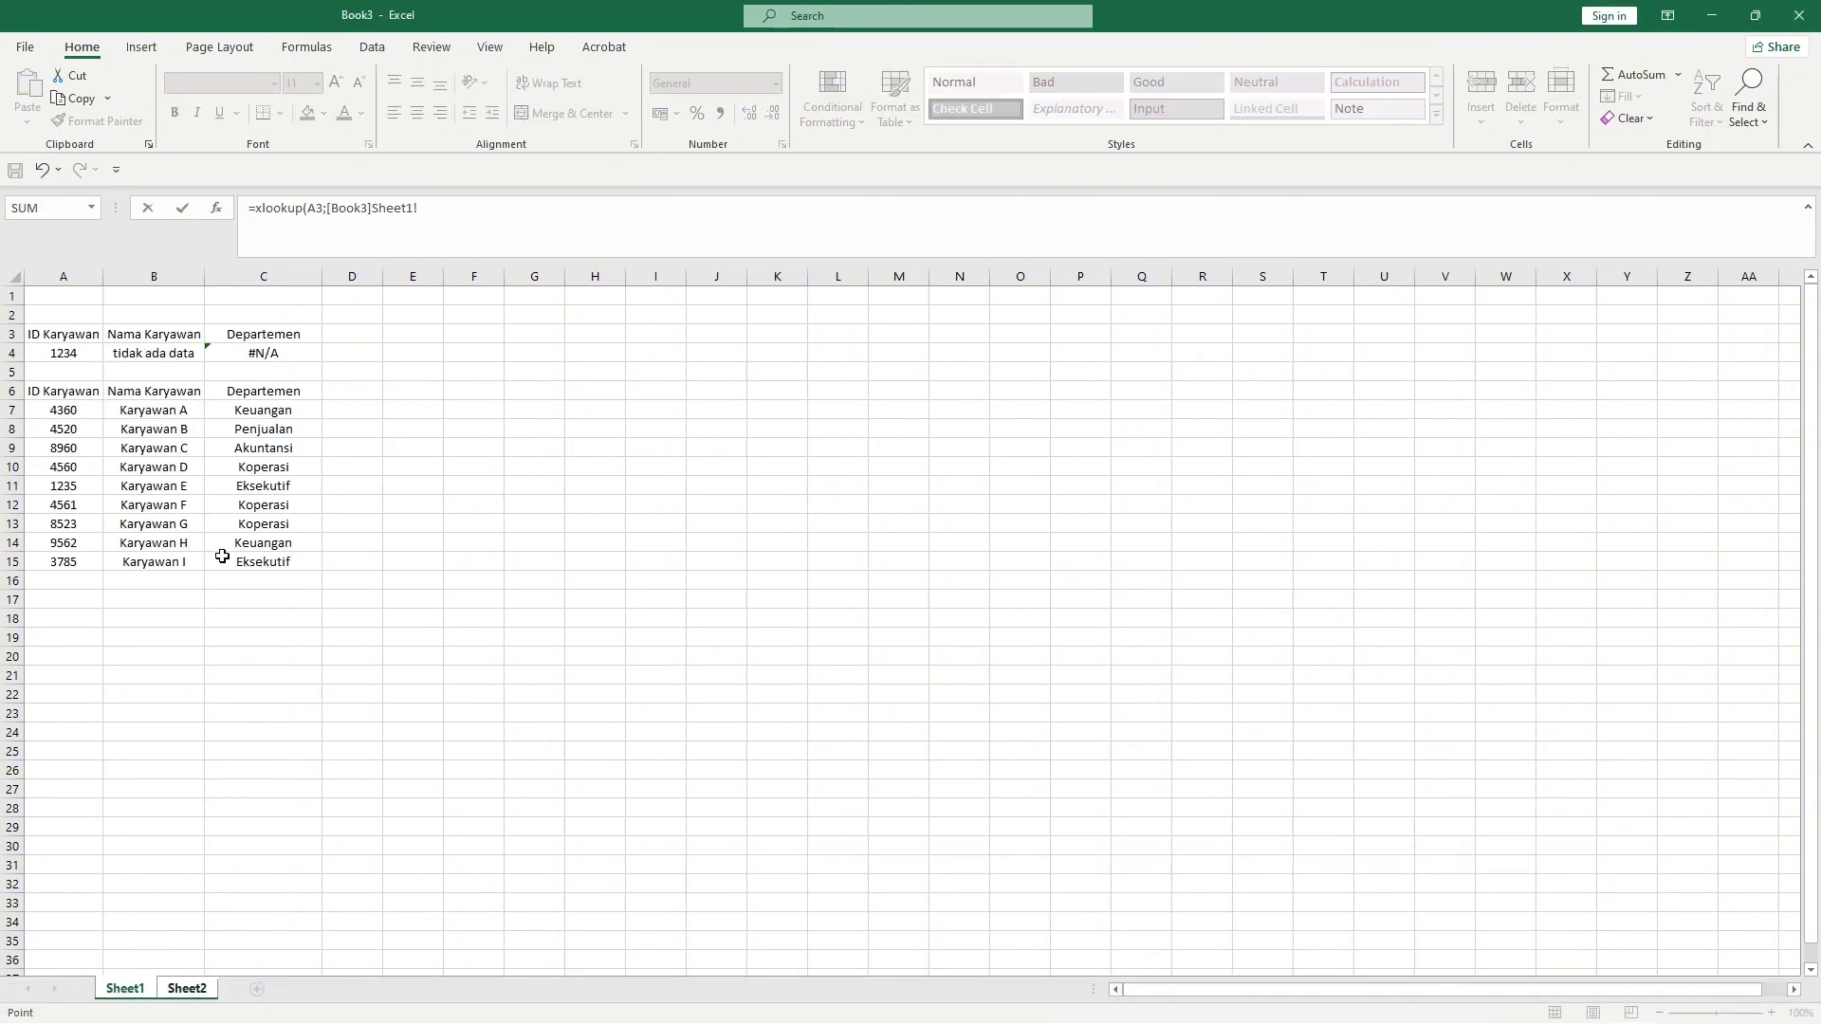
left_click_drag(84, 410, 65, 561)
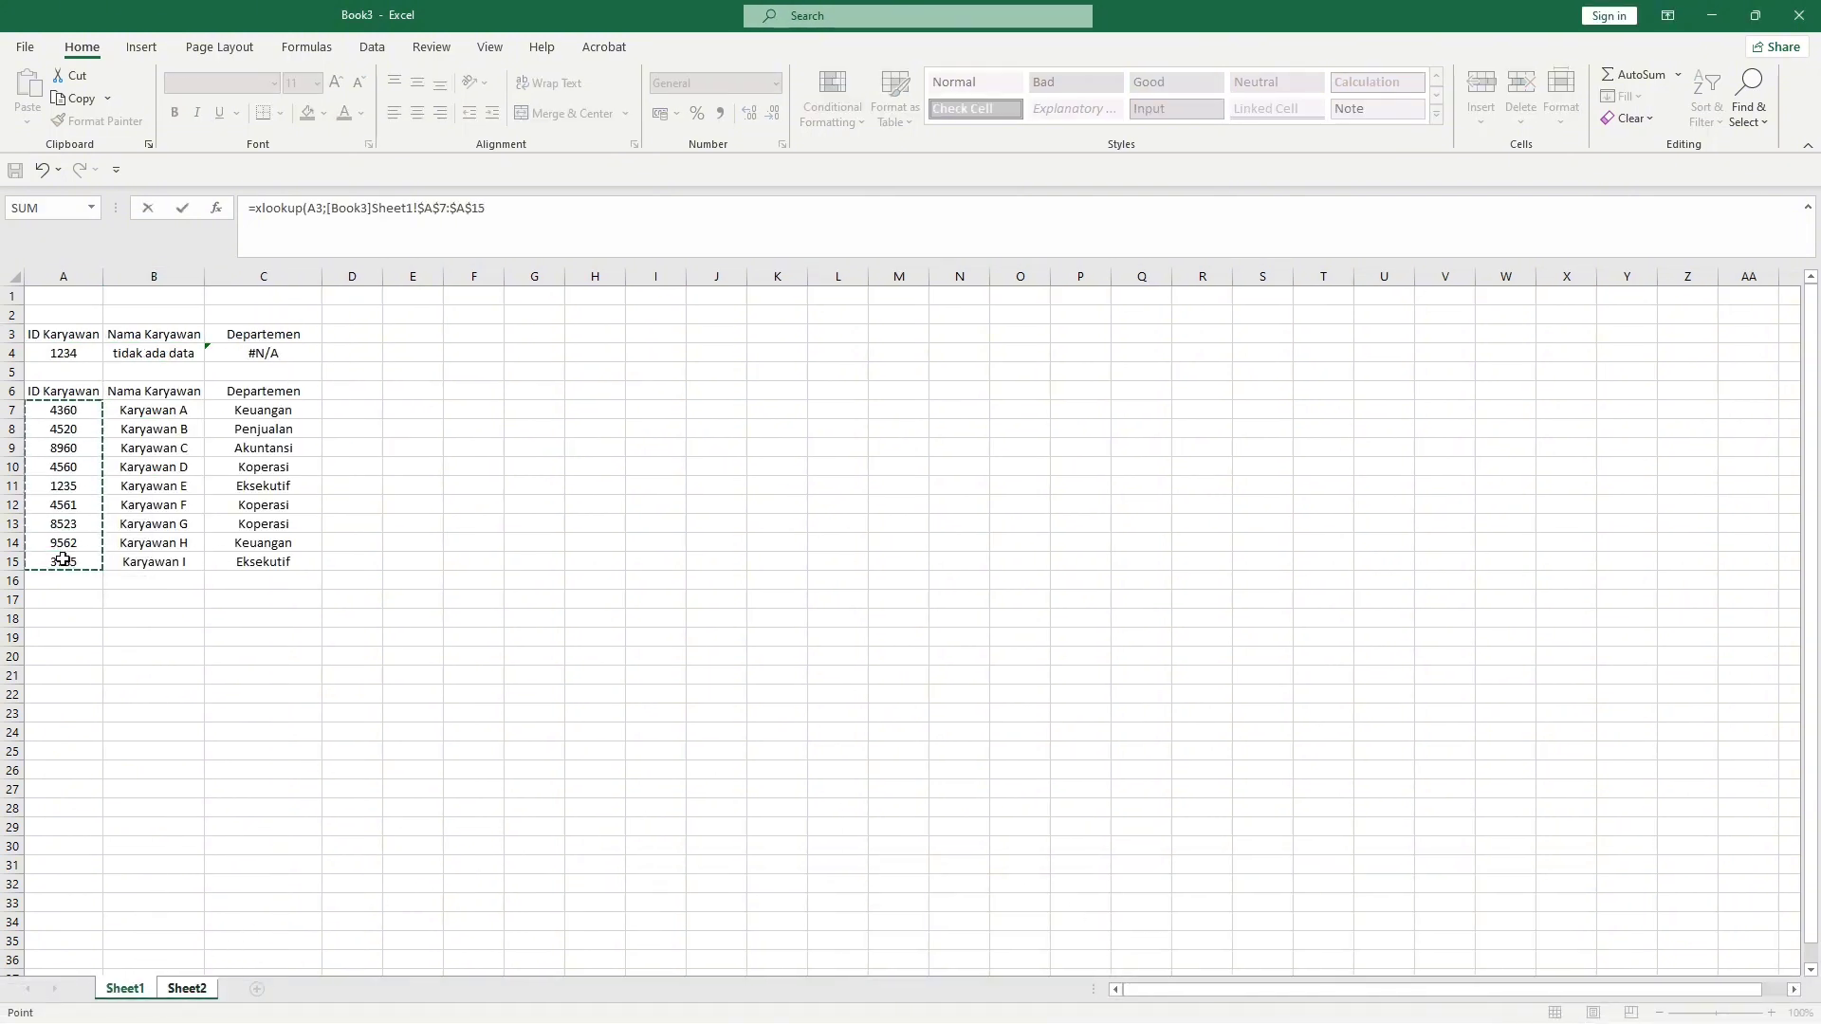
type(";")
left_click_drag(154, 406, 158, 563)
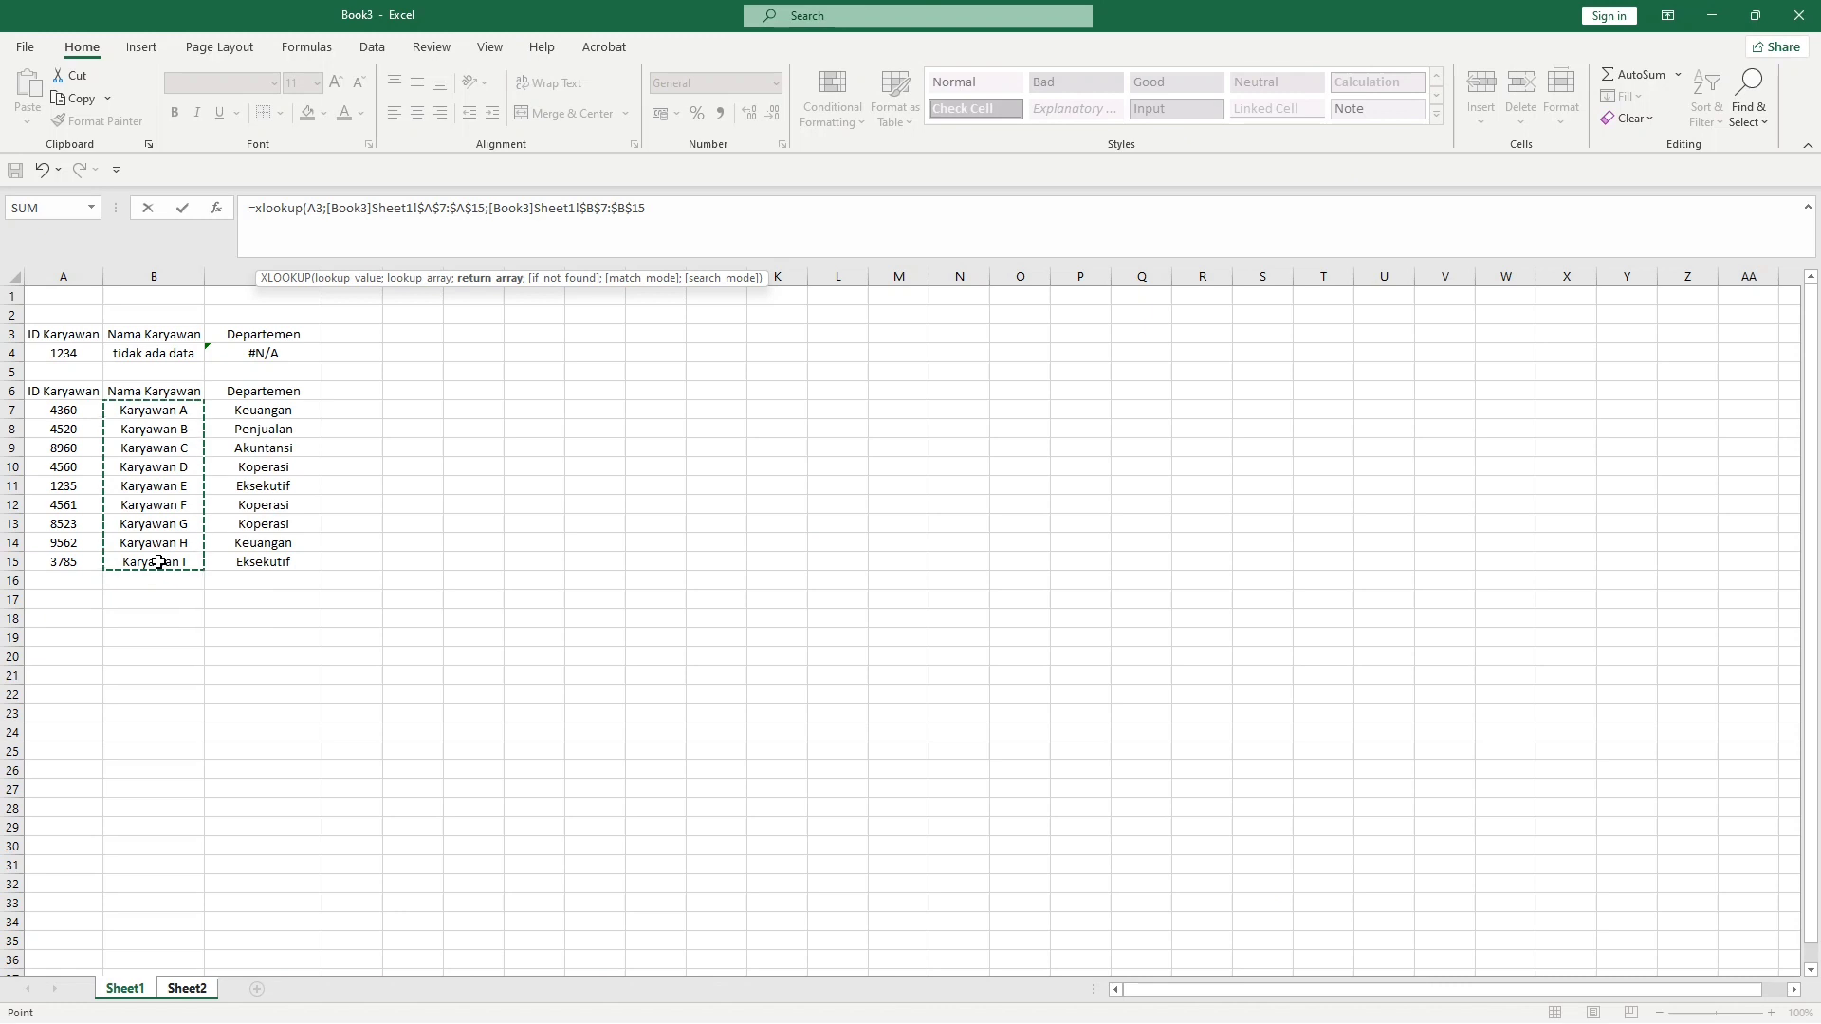
type(")")
key("Return")
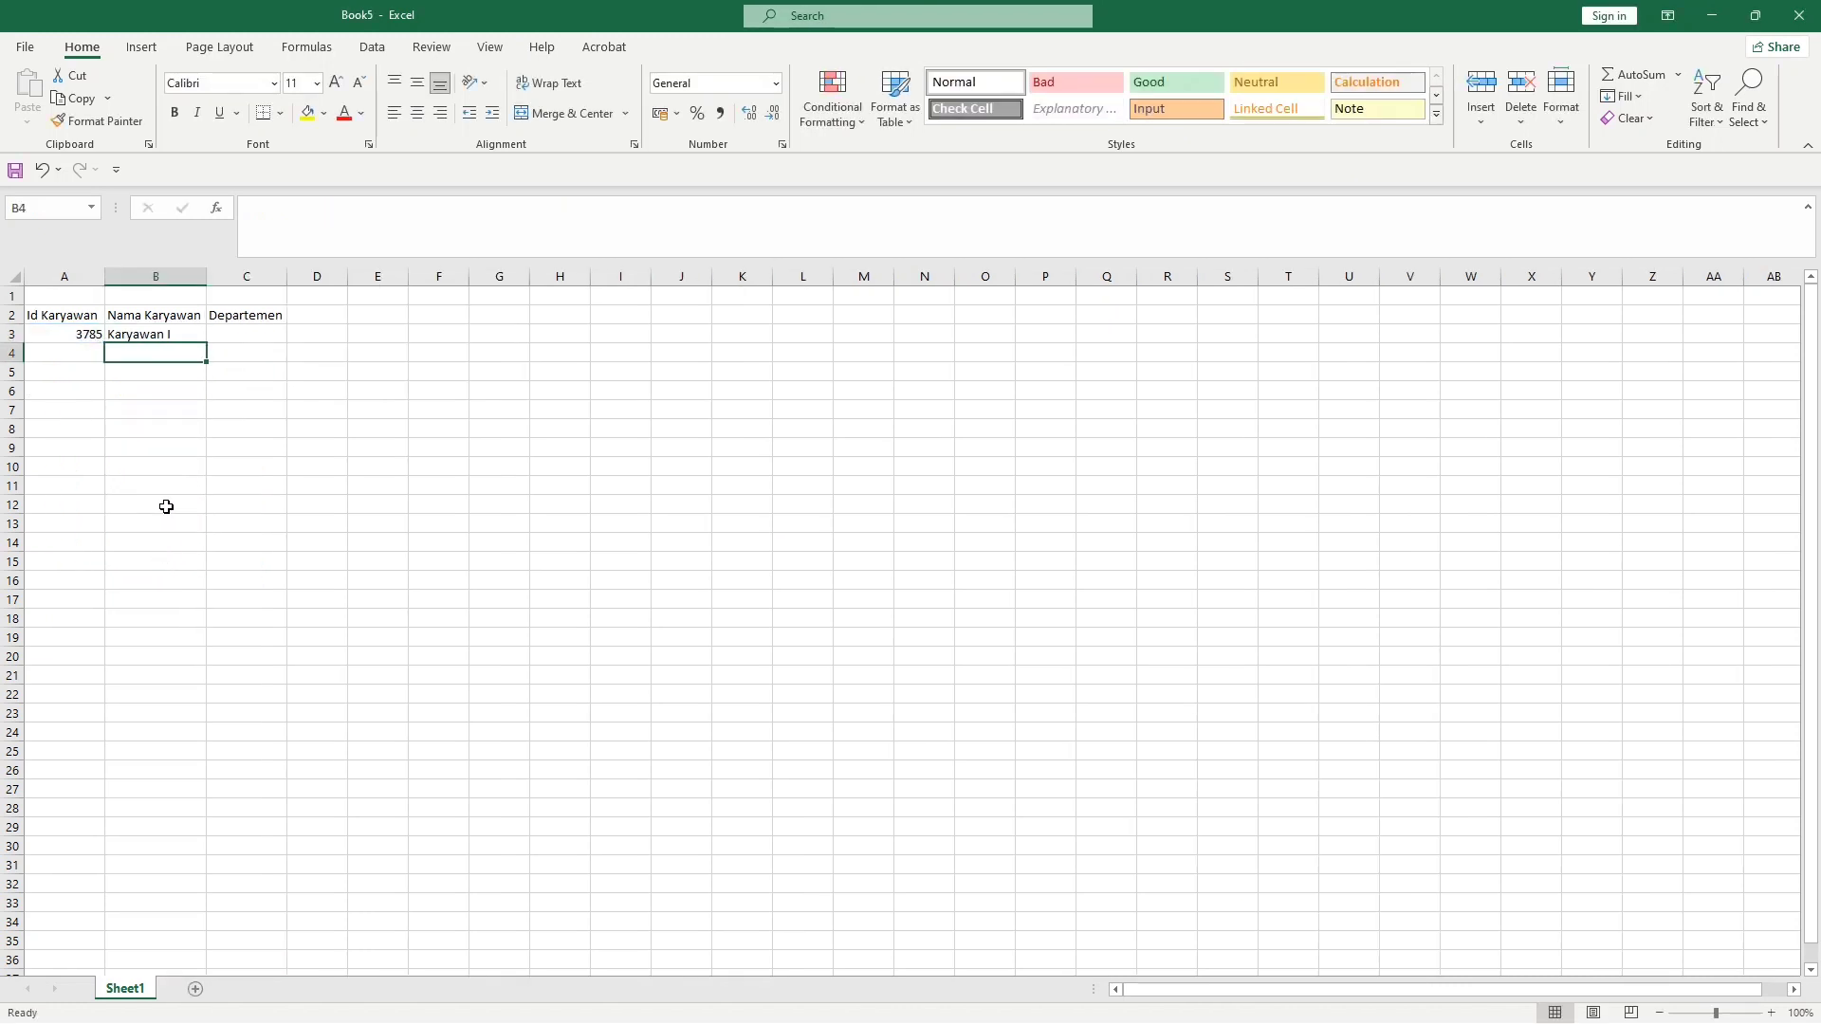
left_click(176, 333)
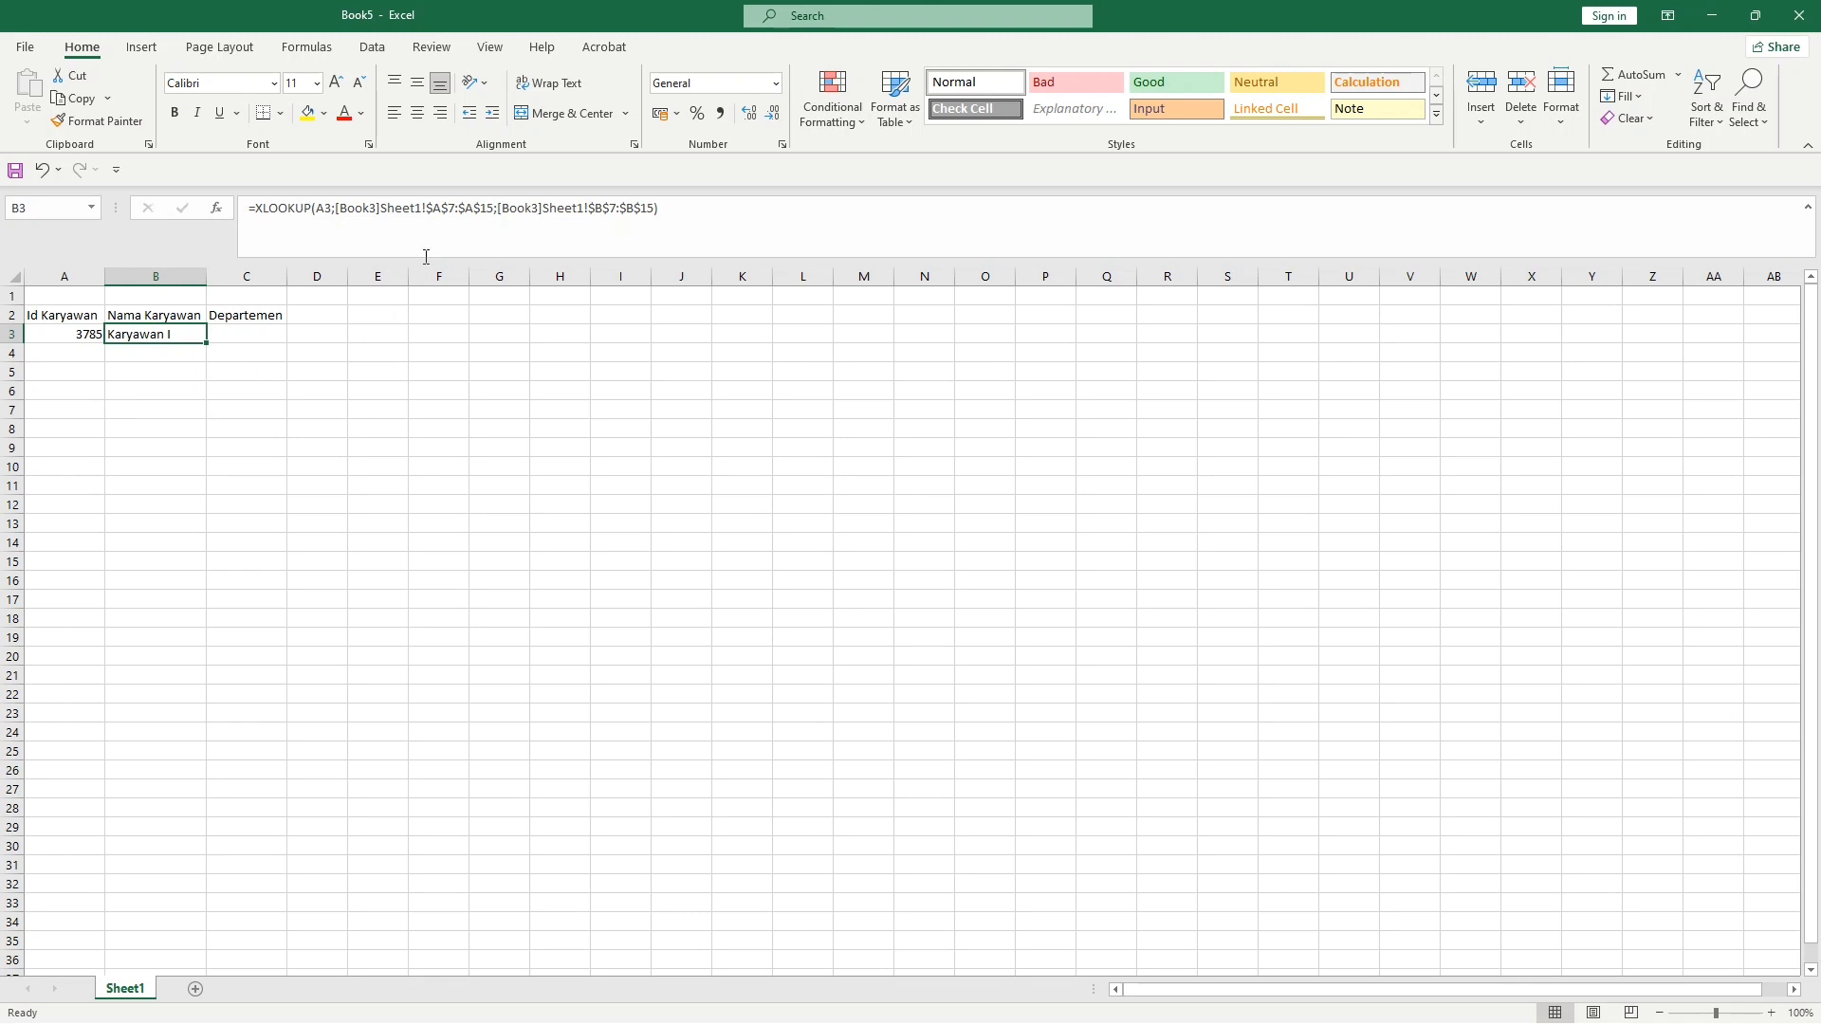
mouse_move(1043, 1023)
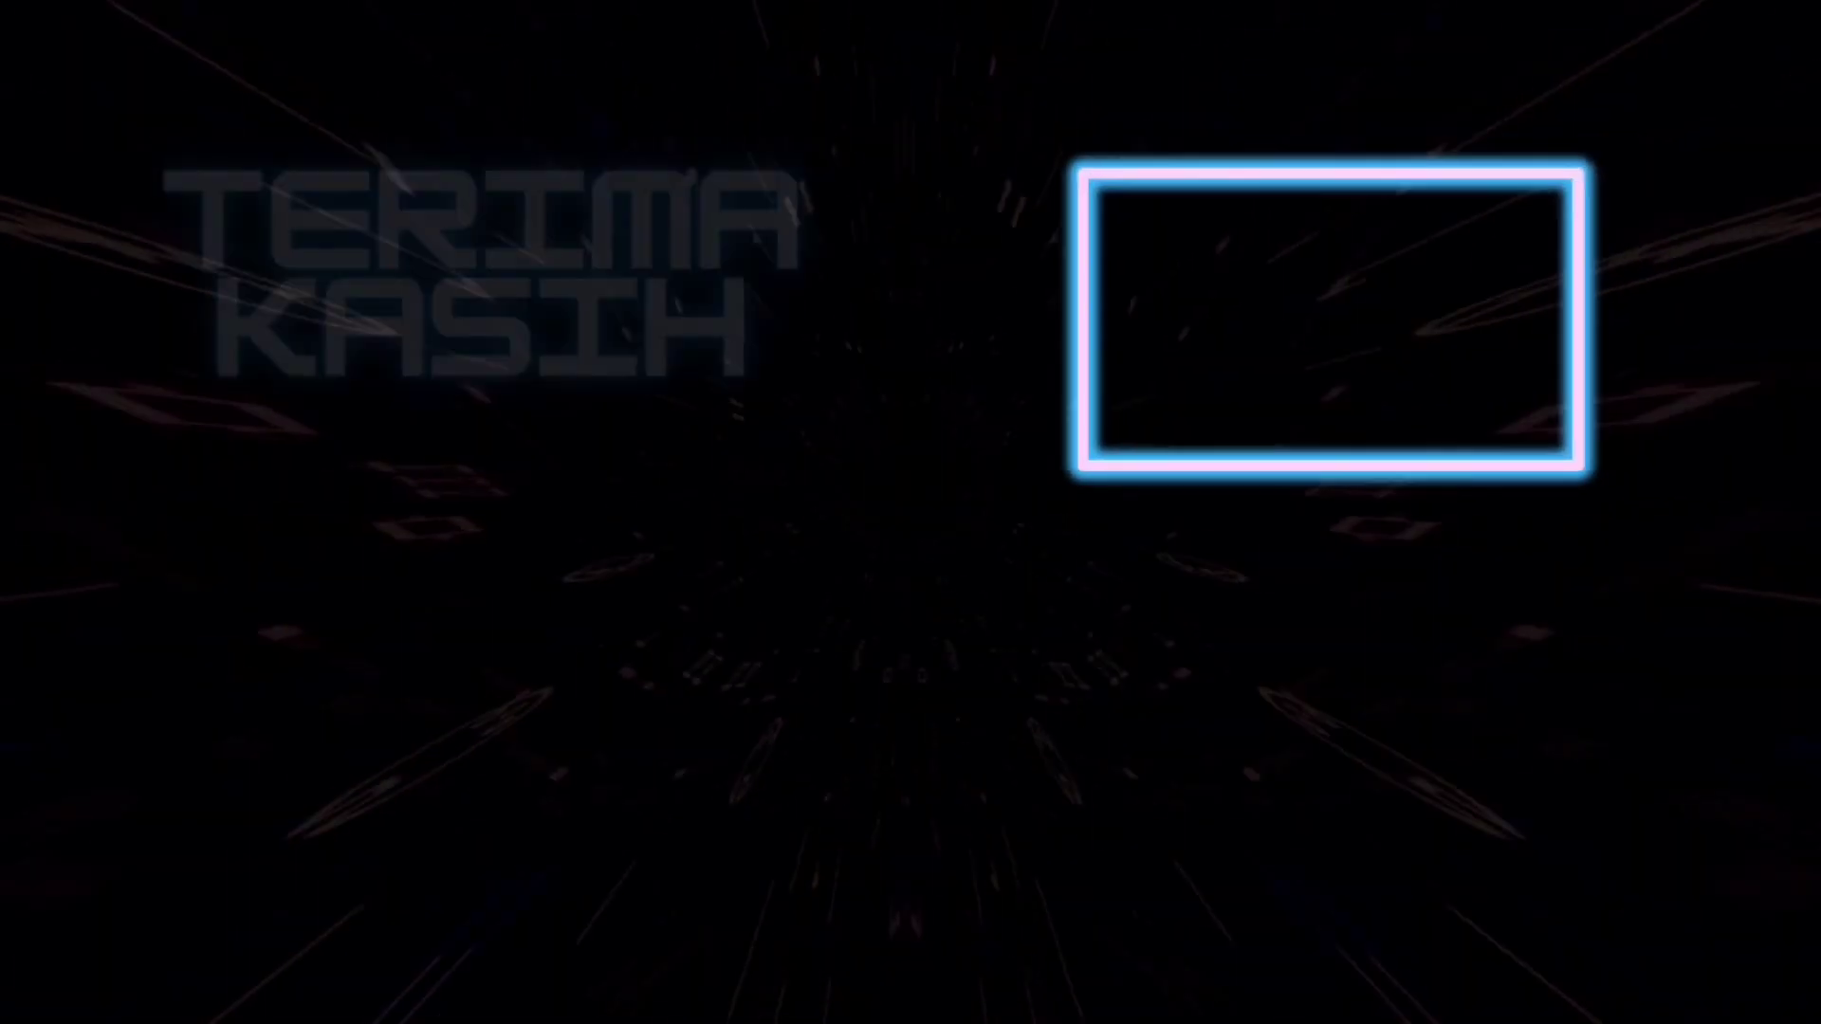